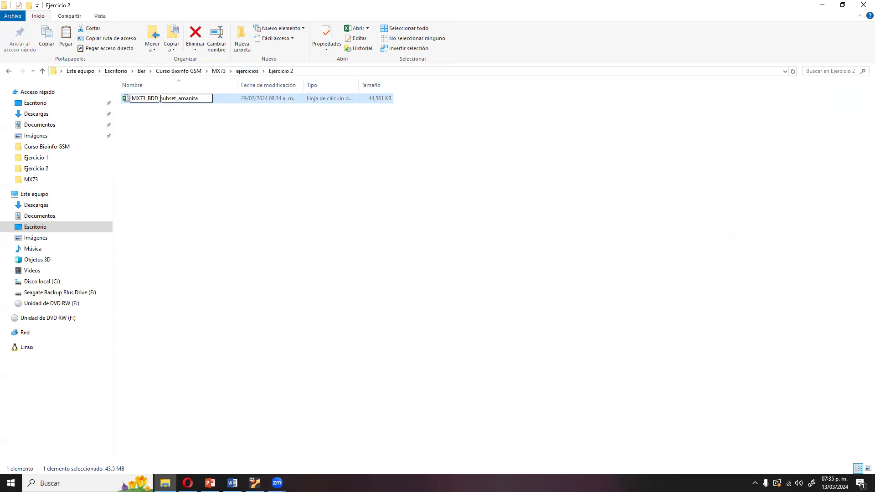
- Open the MX73_BDD_subset_amanita workbook from the Ejercicio 2 folder and enable editing
left_click(196, 124)
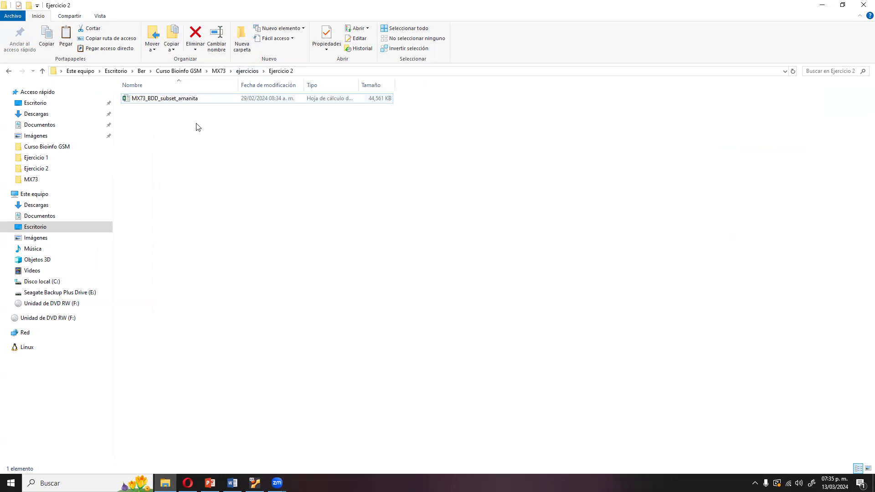
double_click(177, 101)
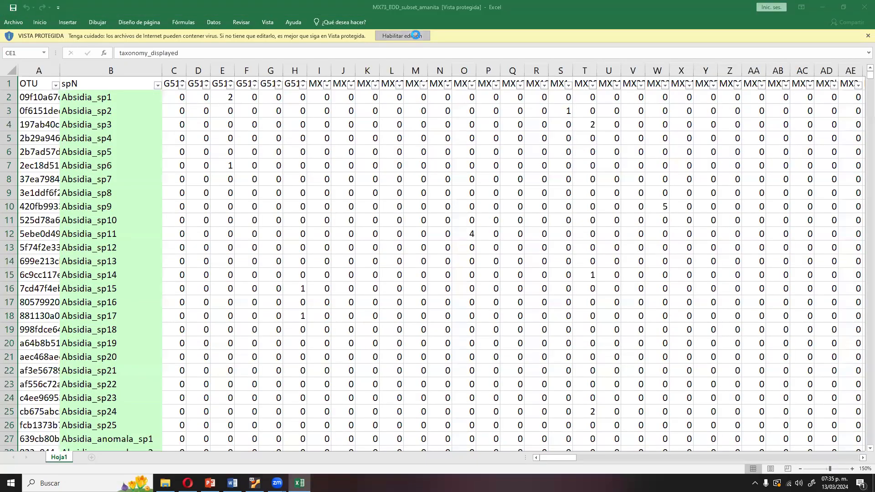
left_click(415, 35)
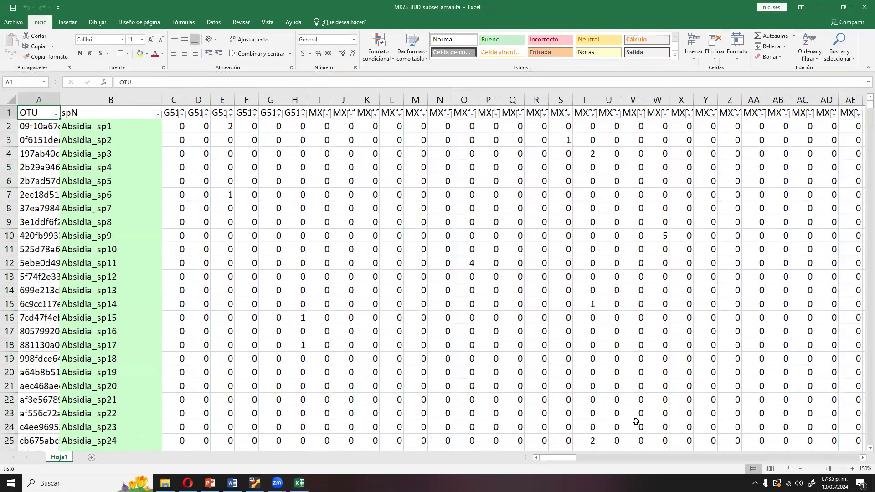
- Examine the column headers of Hoja1 from the OTU column through the taxonomy columns such as kingdom, phylum and class
key("ctrl+Right")
key("Right")
key("Right")
key("Right")
key("Right")
key("Right")
key("Right")
key("Right")
key("Right")
key("Right")
key("Right")
key("Right")
key("Right")
key("Right")
key("Right")
key("Right")
key("Right")
key("Right")
key("Right")
key("Right")
key("Right")
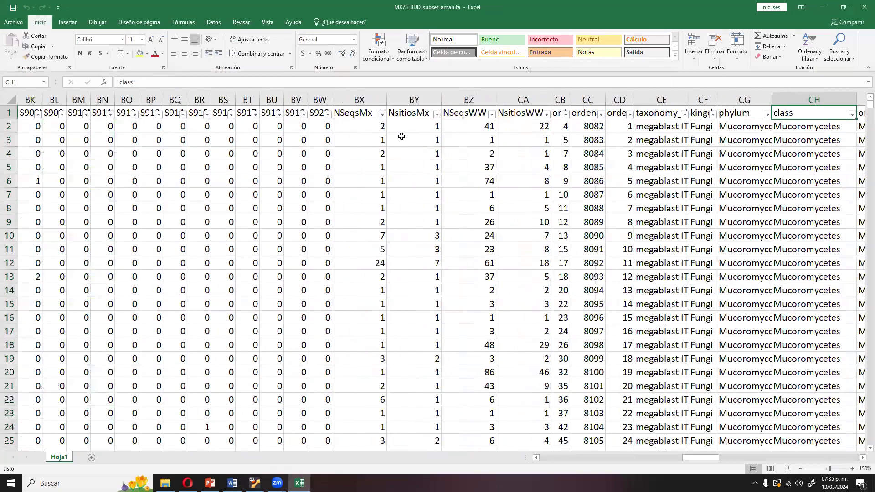
key("Right")
key("Right")
key("Right")
- Examine the NSeqsMx and NsitiosMx columns and look at the sort and filter options of NSeqsMx
key("Left")
key("Left")
key("Left")
key("Left")
key("Left")
key("Left")
key("Left")
key("Left")
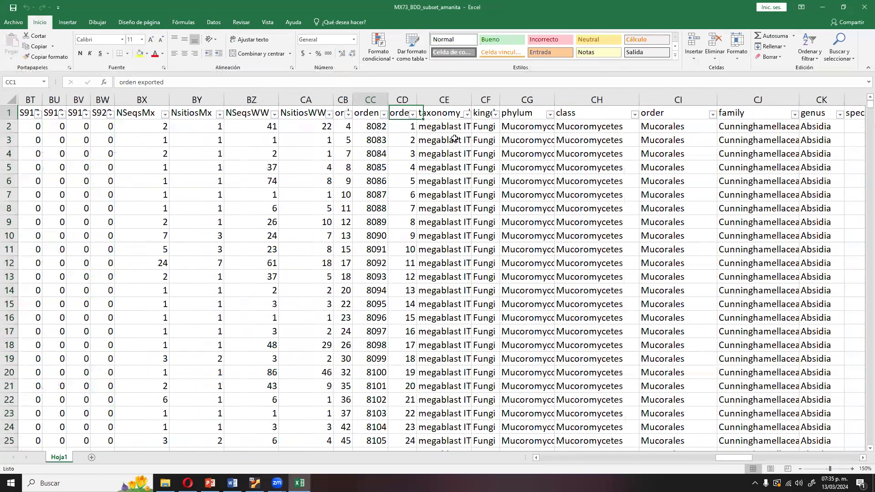
key("Left")
key("Left")
key("Left")
key("Left")
key("Left")
key("Left")
key("Left")
key("Left")
key("Left")
key("Left")
key("Left")
key("Left")
key("Left")
key("Left")
key("Left")
key("Left")
key("Left")
key("Left")
key("Right")
key("Right")
key("Right")
key("Right")
key("Right")
key("Right")
key("Right")
key("Right")
key("Right")
key("Right")
key("Right")
key("Right")
key("Right")
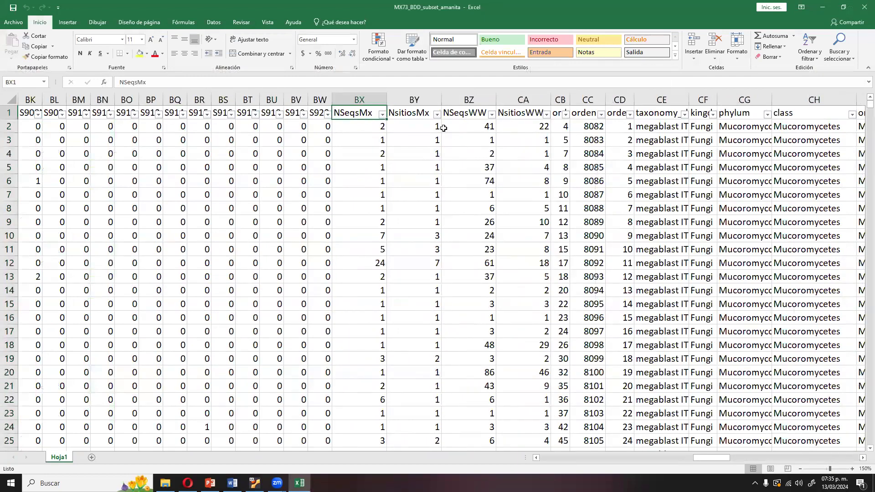
key("Right")
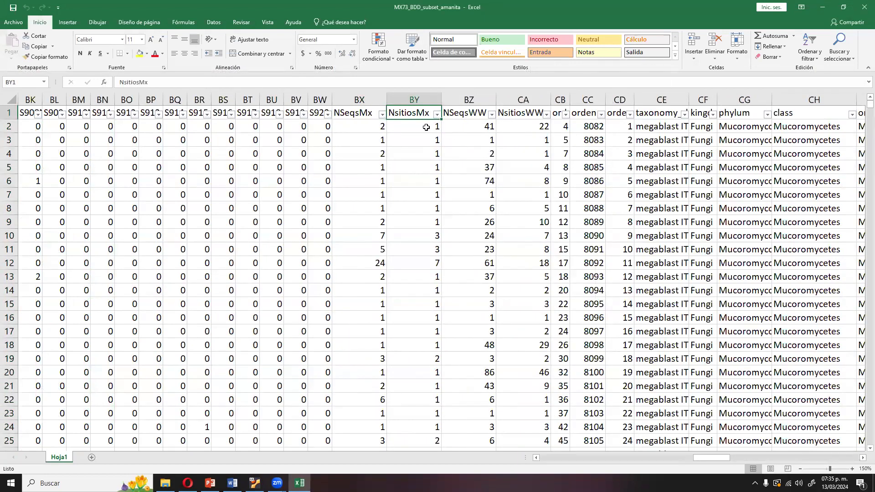
left_click(382, 114)
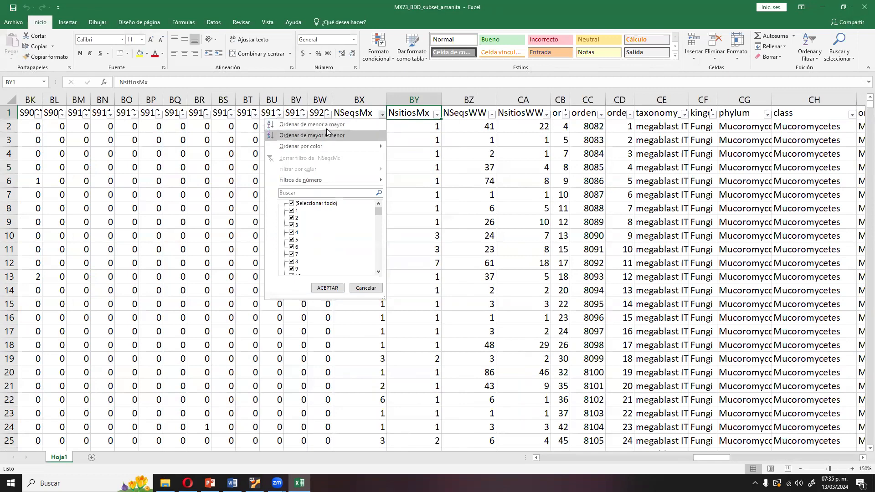
left_click(561, 94)
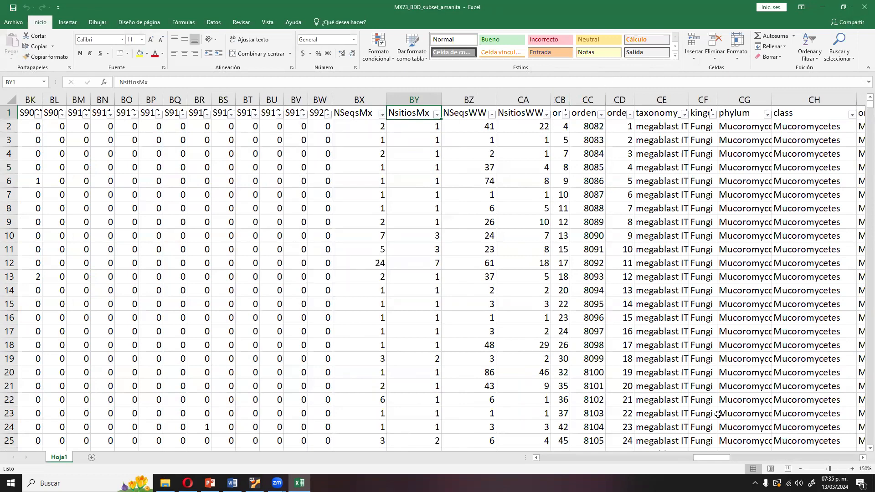
- Review the sample, taxonomy and best-match columns across the sheet and return to the OTU and spN columns
scroll(715, 415, "left", 15)
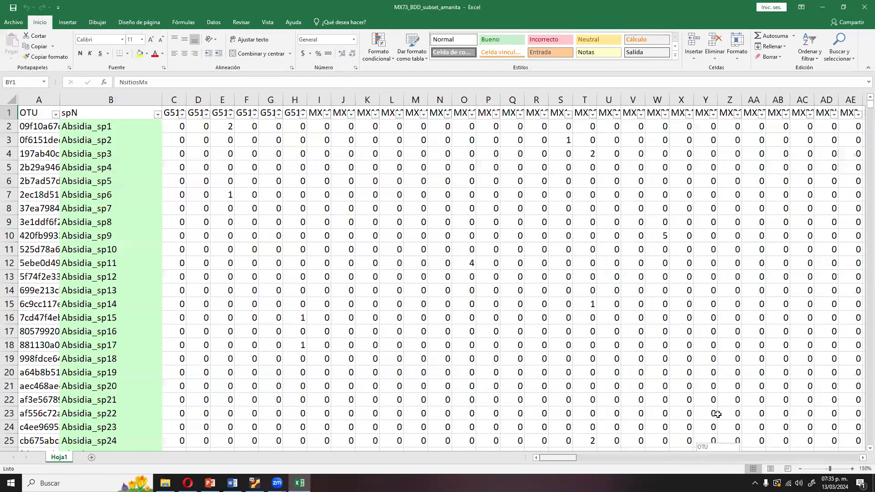
scroll(717, 414, "right", 20)
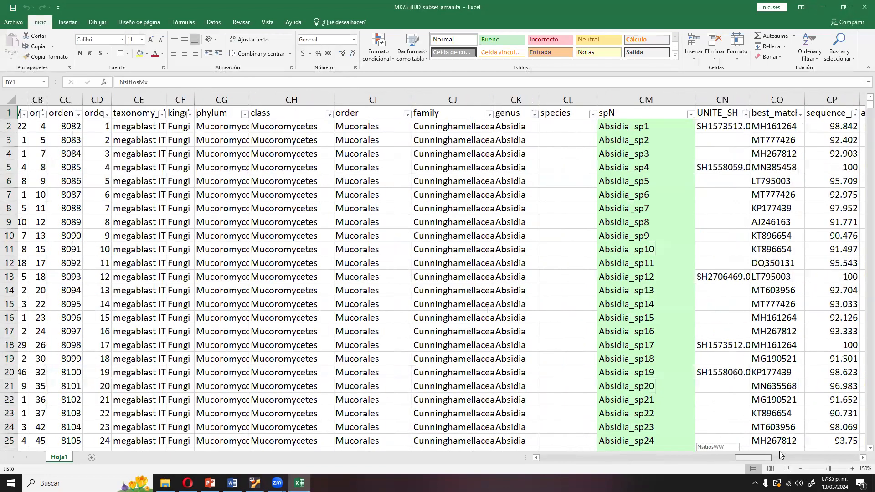
scroll(781, 451, "right", 6)
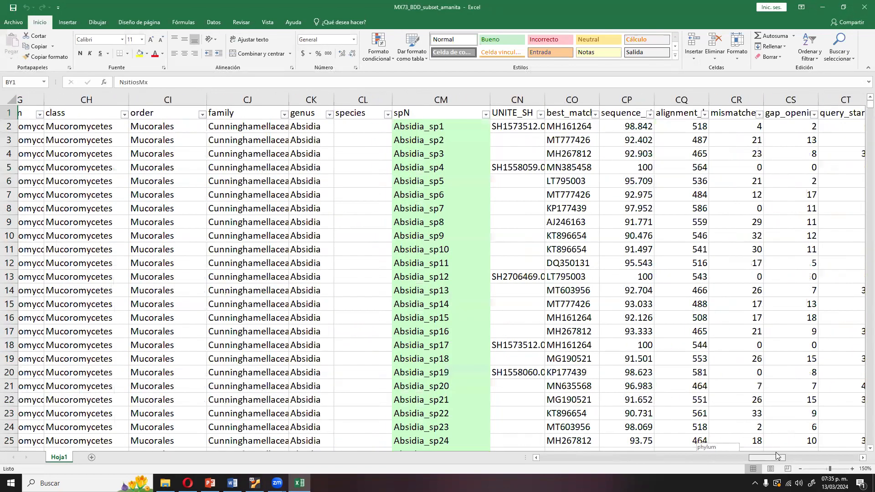
scroll(784, 452, "right", 4)
scroll(797, 454, "left", 10)
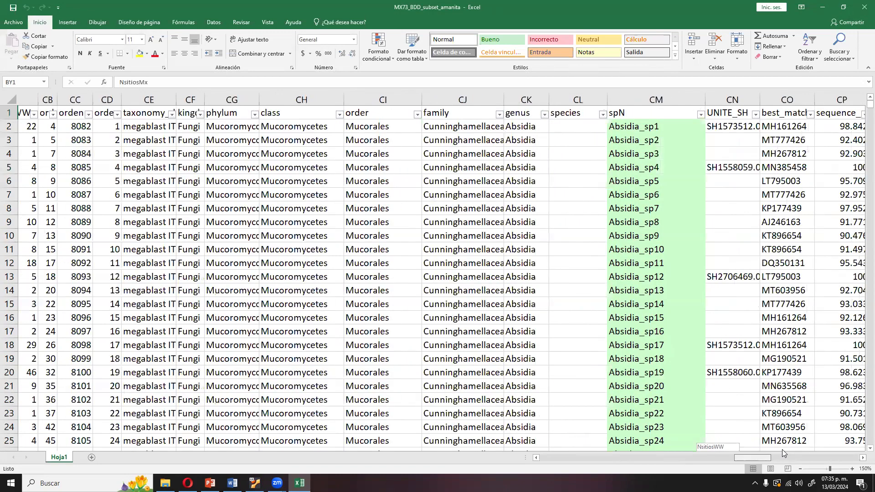
left_click_drag(500, 437, 497, 414)
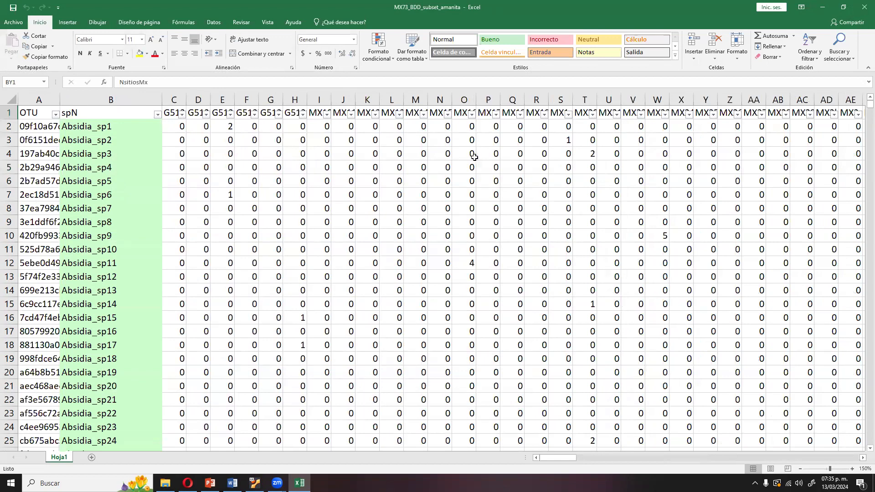
- Search the spN column for "Amanita" and close the search at the first match
left_click(105, 99)
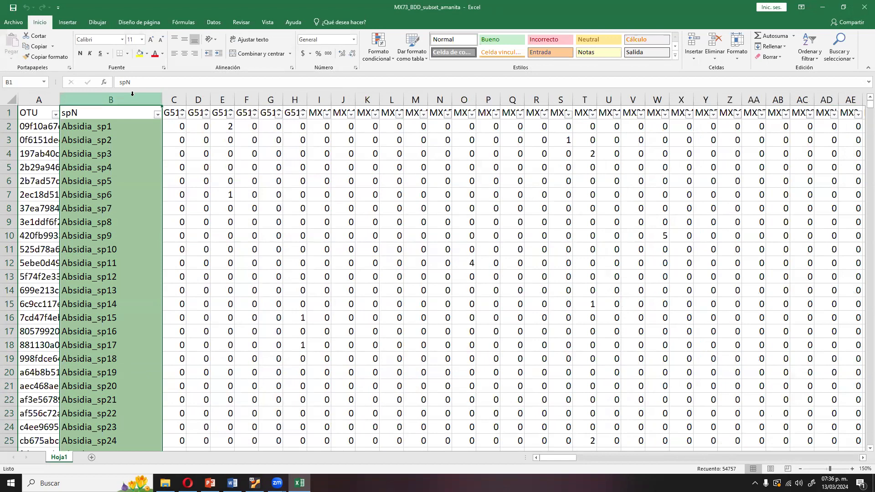
key("ctrl+b")
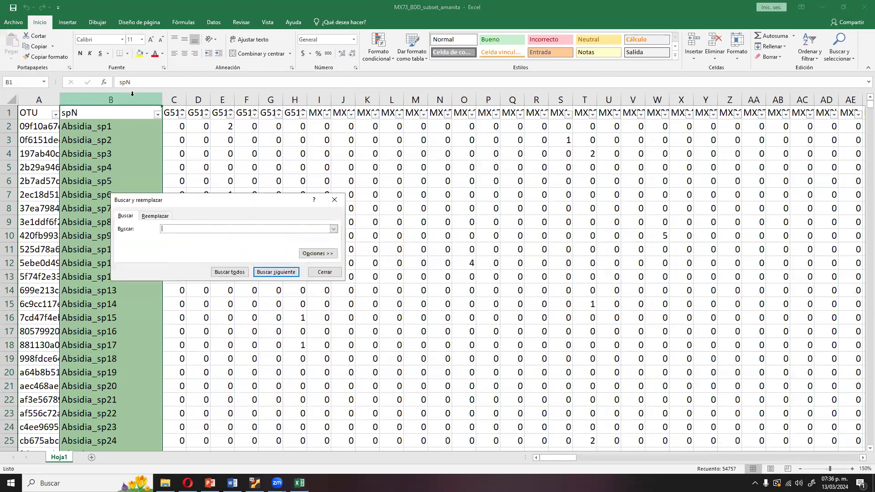
type("Amanita")
key("Return")
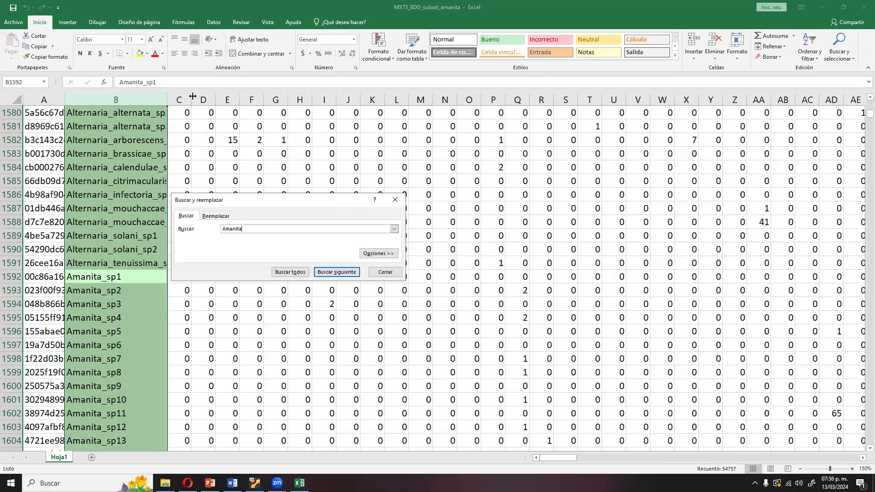
left_click(374, 274)
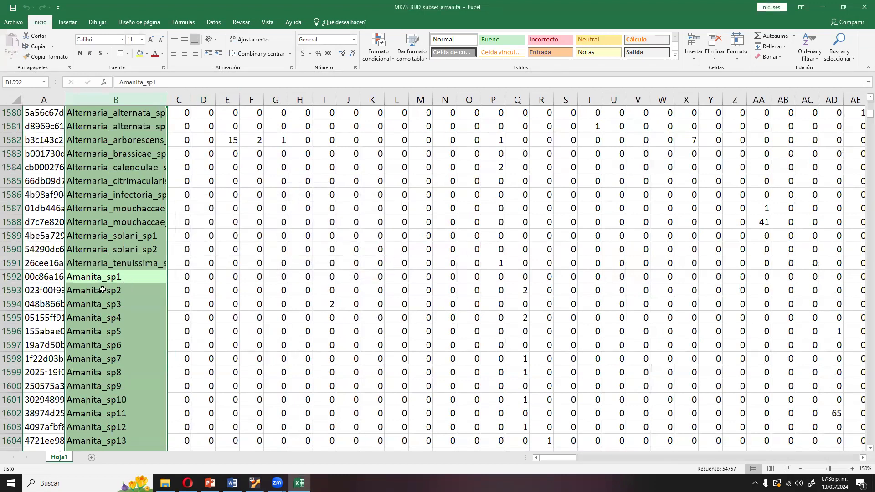
- Copy the entire rows 1592 to 1678, from Amanita_sp1 through Amanitaceae_sp3
left_click(63, 279)
key("shift+space")
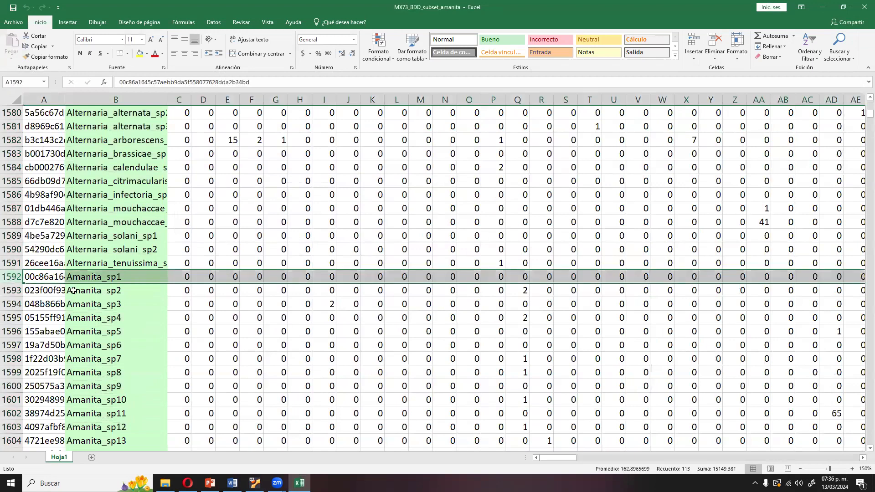
scroll(82, 309, "down", 1)
scroll(82, 308, "down", 3)
scroll(50, 214, "up", 2)
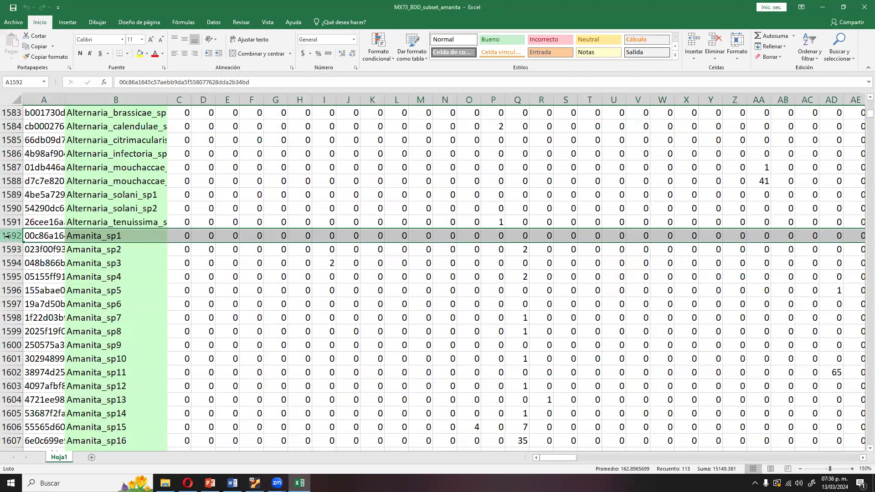
scroll(78, 313, "down", 2)
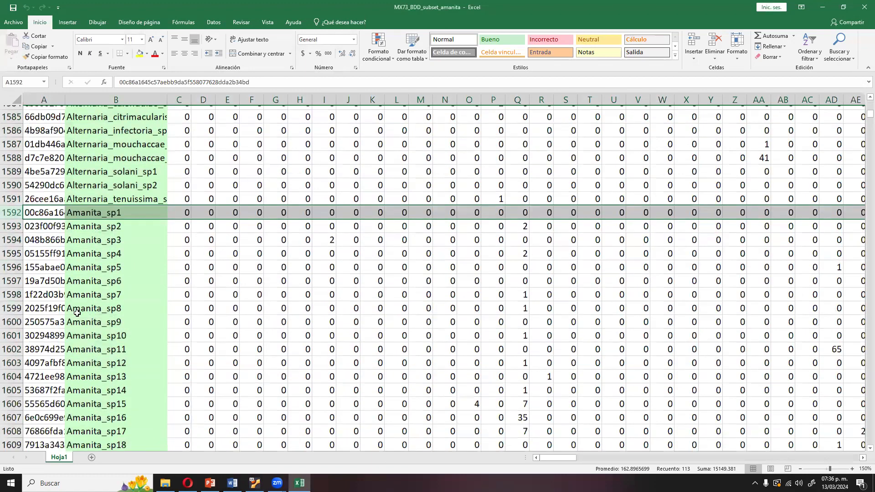
scroll(97, 359, "down", 17)
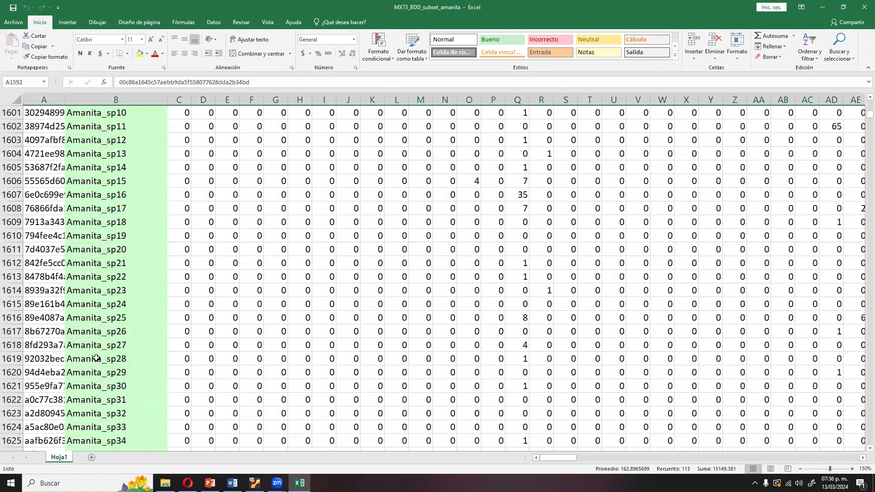
scroll(96, 359, "down", 2)
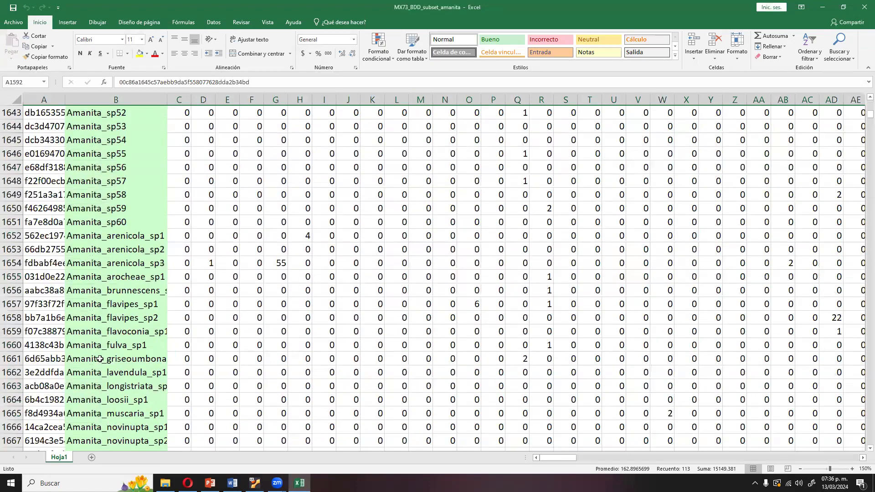
scroll(100, 359, "down", 4)
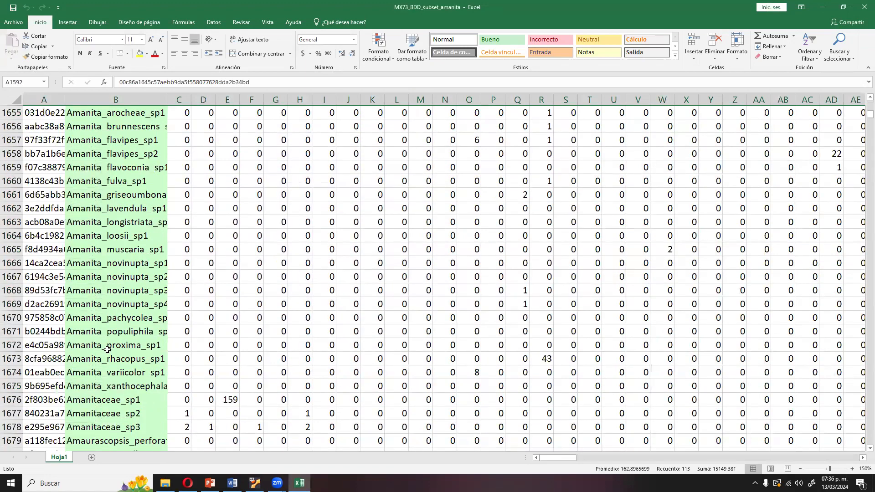
scroll(143, 371, "down", 1)
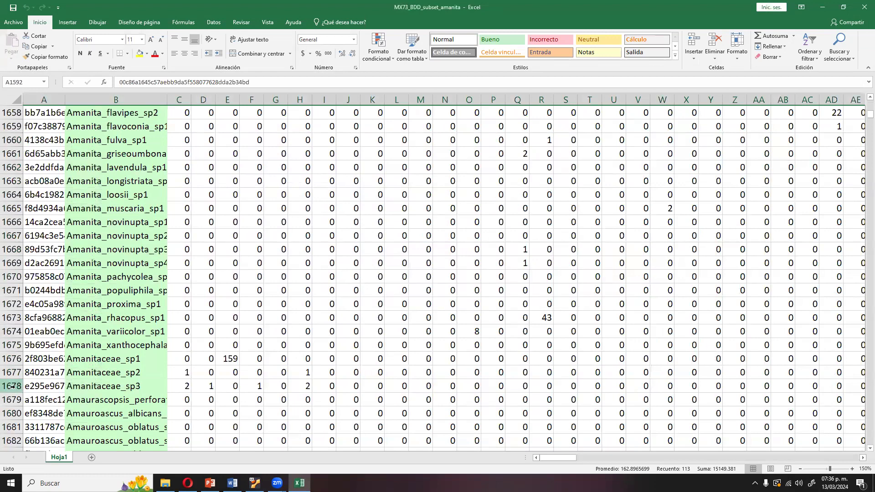
left_click(9, 386, "shift")
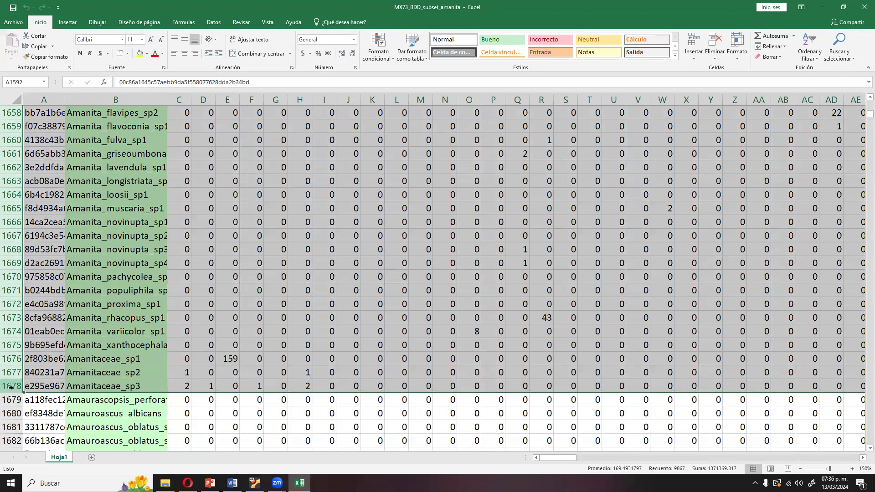
key("ctrl+c")
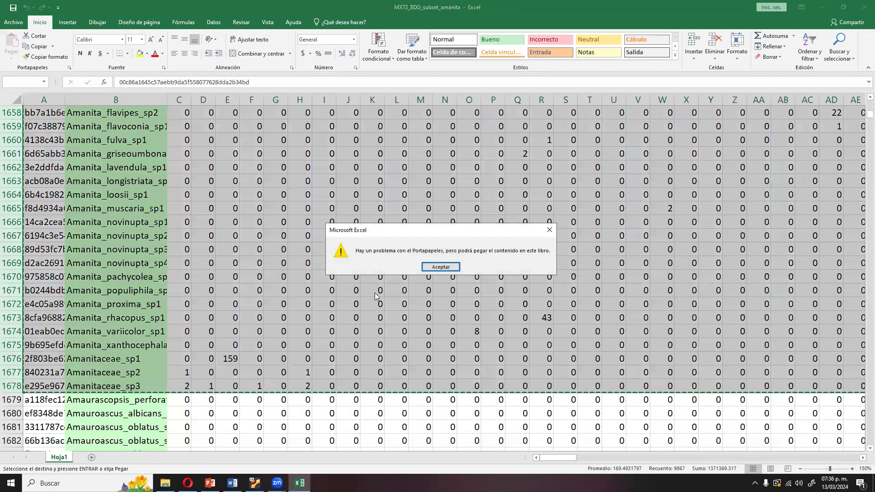
left_click(431, 266)
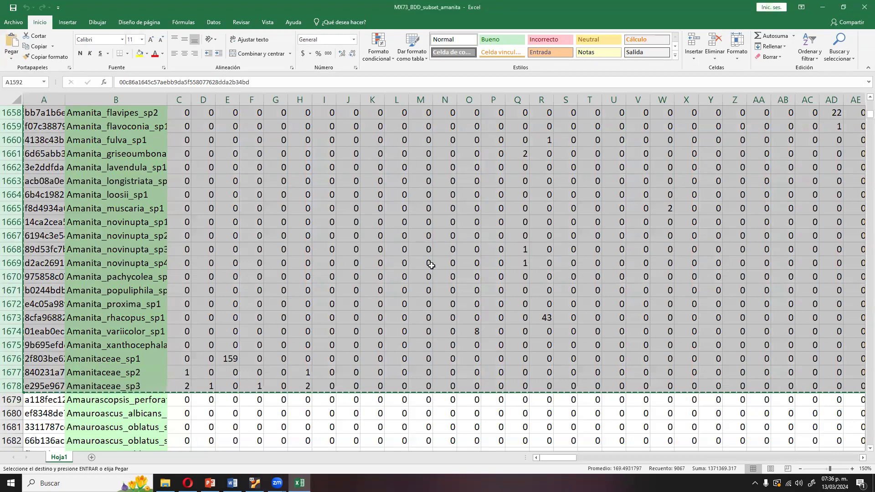
- Add a new worksheet and paste the copied Amanita rows as values starting at cell A2, leaving row 1 empty
left_click(92, 457)
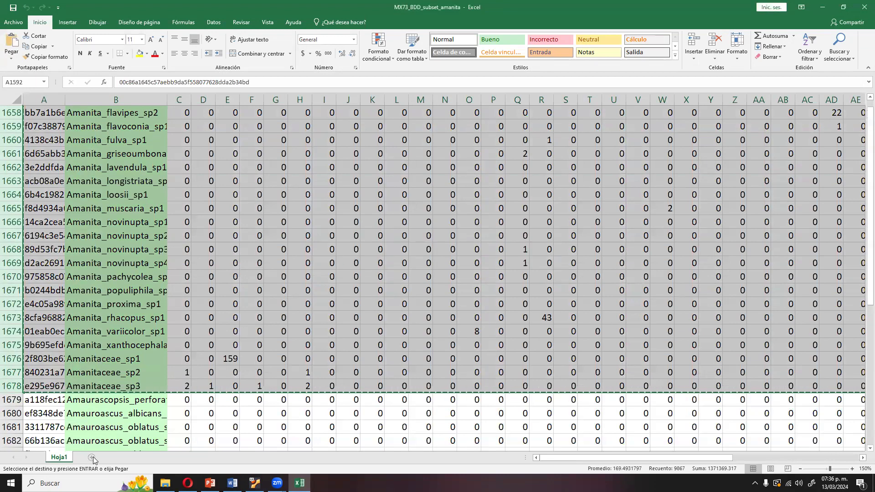
left_click(27, 114)
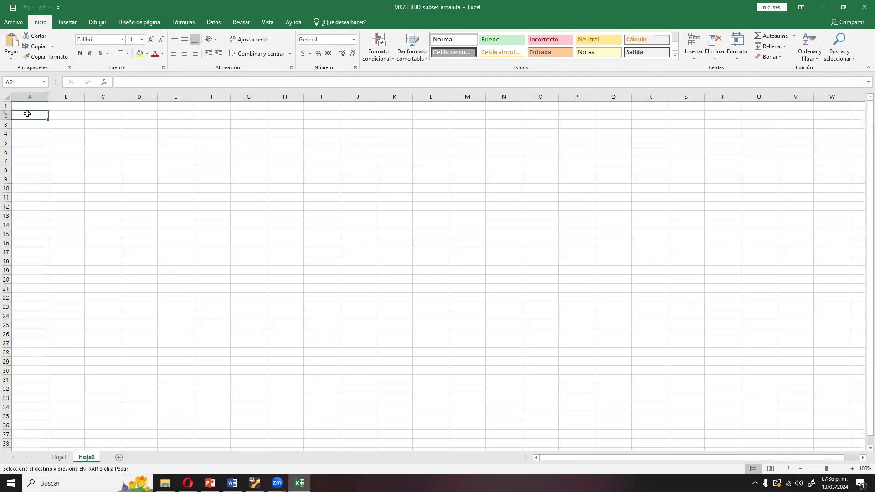
right_click(27, 114)
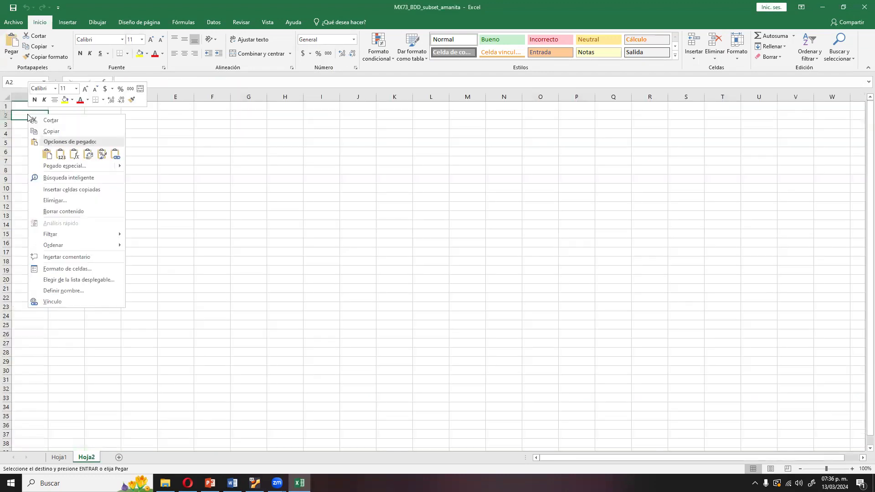
left_click(60, 155)
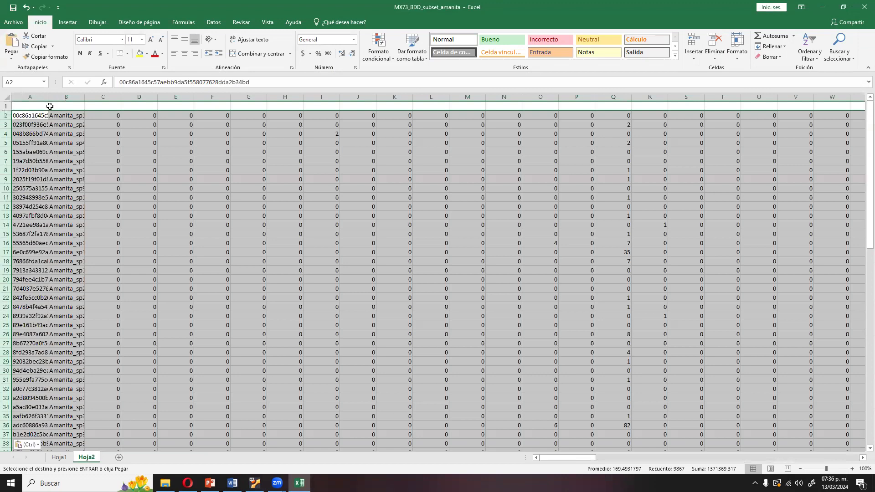
left_click_drag(48, 97, 162, 98)
- Copy the header row, OTU through taxonomy, from Hoja1 and paste it at cell A1 of Hoja2
left_click(59, 457)
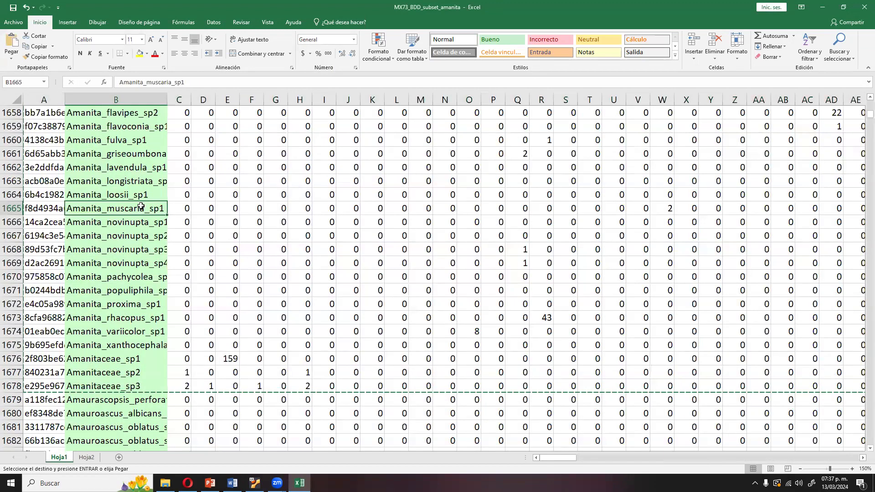
key("Left")
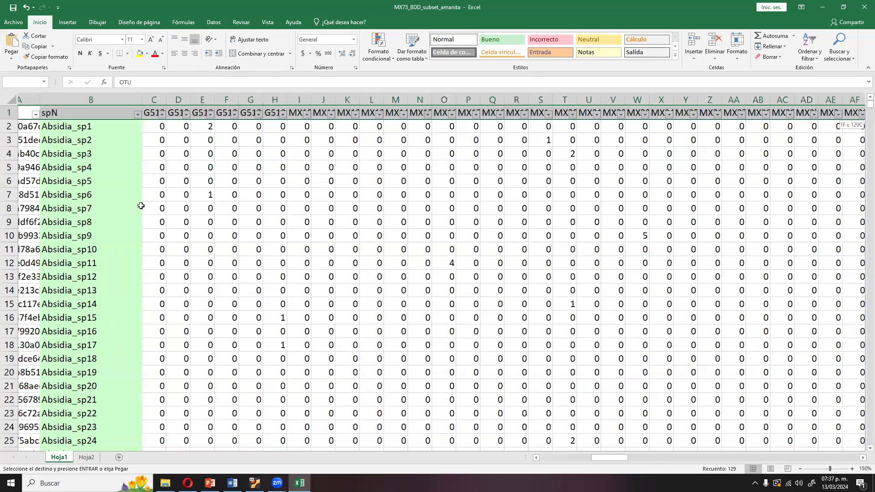
key("ctrl+shift+Right")
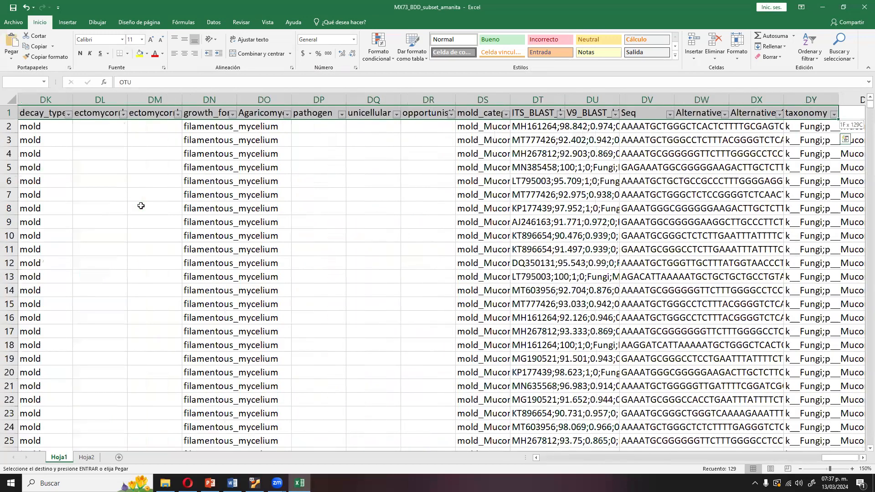
left_click(86, 457)
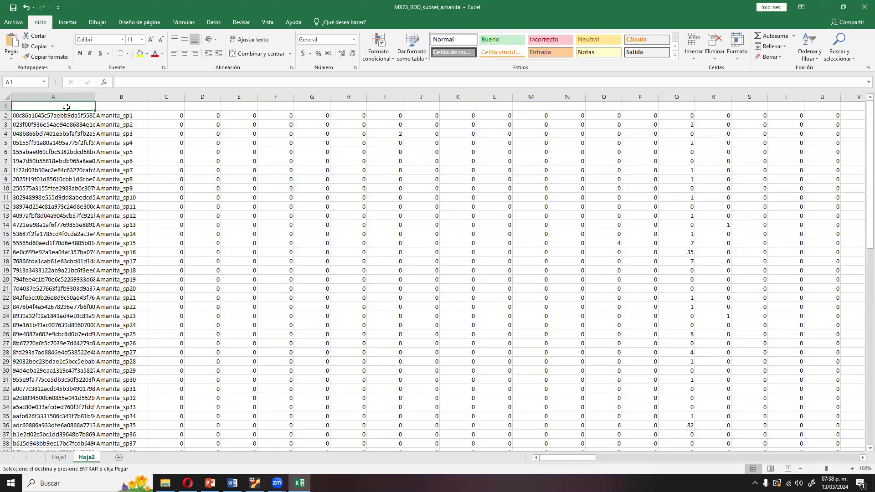
key("ctrl+v")
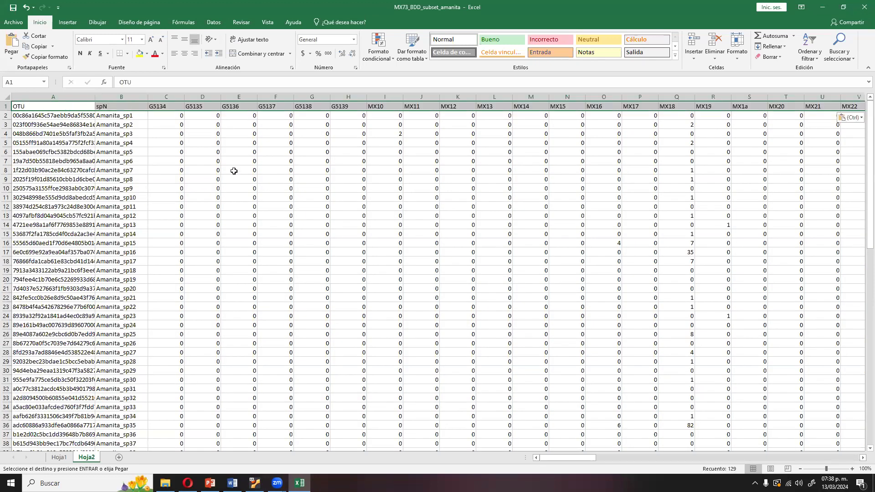
- Widen the OTU column in Hoja2 to inspect its codes, and delete the whole column so spN comes first
left_click(83, 107)
left_click_drag(95, 96, 145, 93)
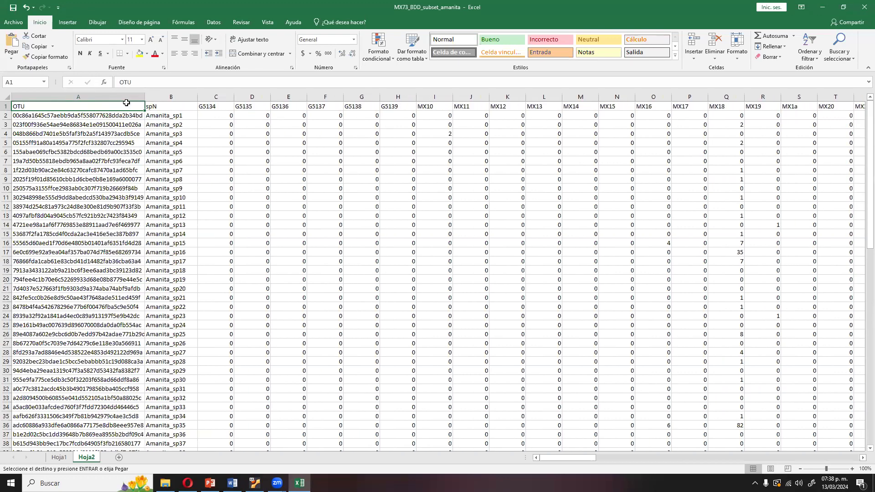
left_click(115, 96)
right_click(116, 97)
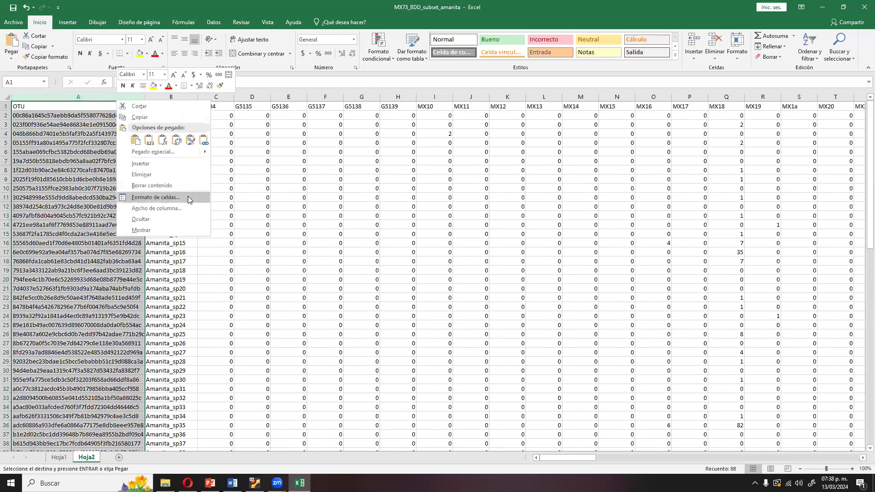
left_click(157, 174)
left_click(35, 124)
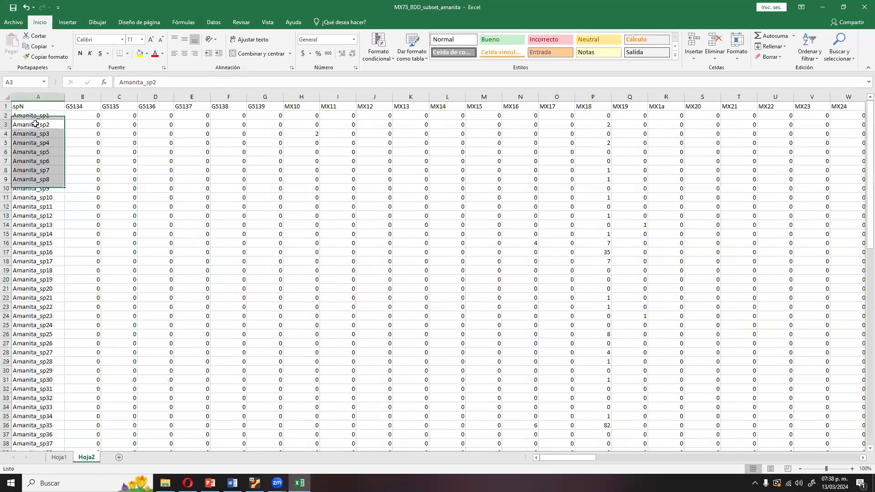
- Rename the worksheet Hoja2 as MX73_Amanita
scroll(47, 193, "down", 6)
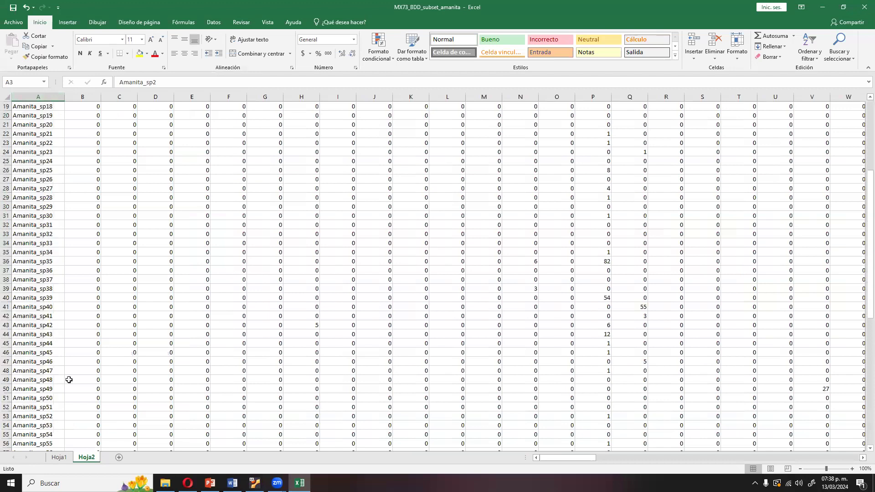
right_click(92, 457)
left_click(131, 368)
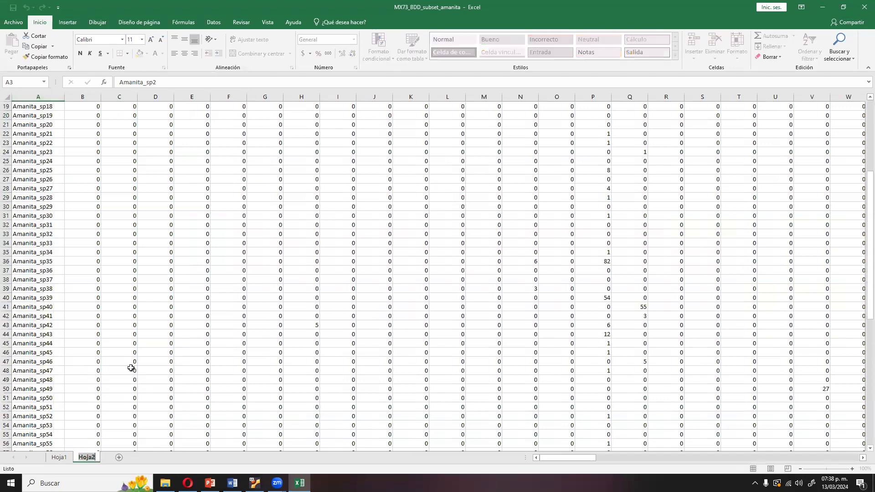
type("MX73_ Amanita")
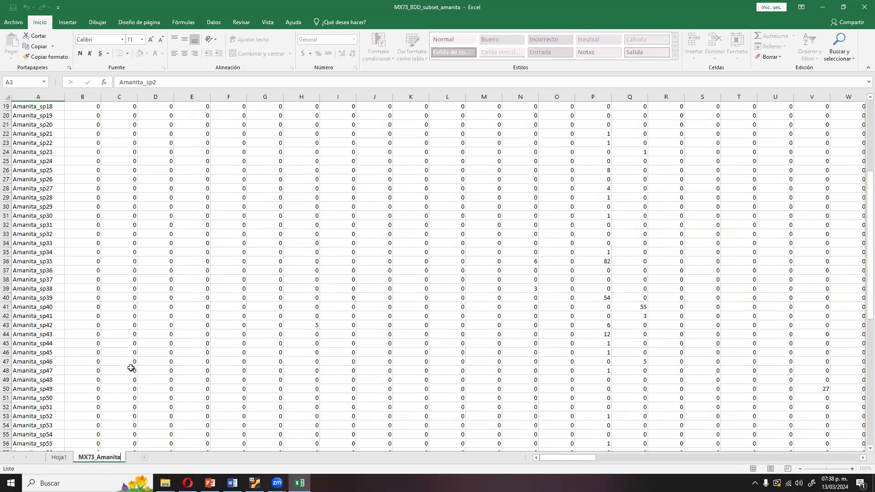
left_click(117, 276)
- Review the sample, sequence-count, taxonomy and best-match columns across the MX73_Amanita sheet and return to the spN column
scroll(116, 275, "up", 5)
scroll(116, 275, "up", 1)
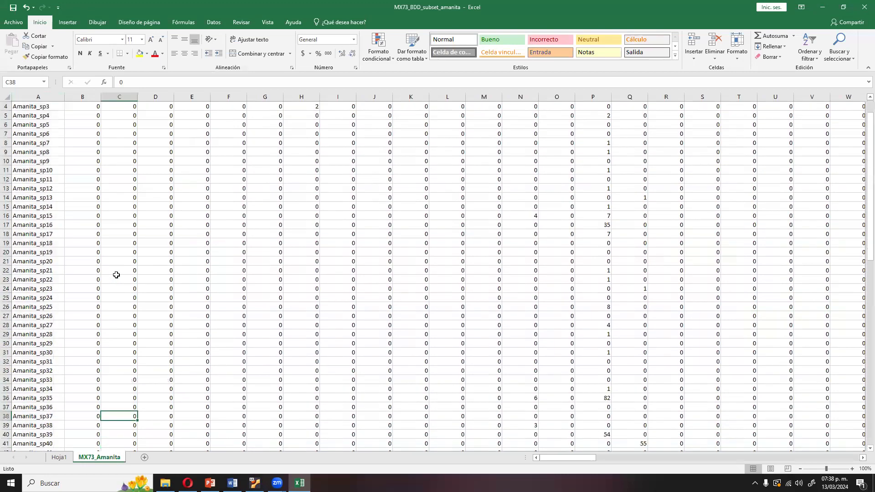
scroll(607, 409, "right", 3)
scroll(607, 409, "right", 10)
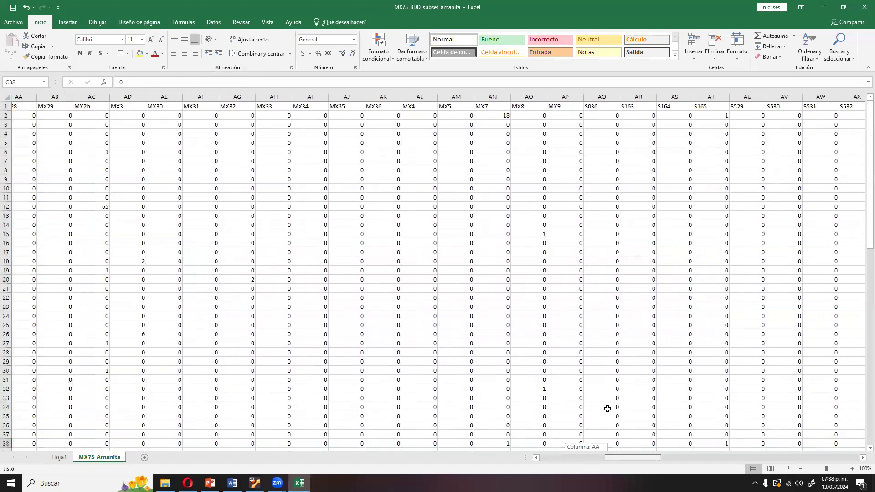
scroll(607, 409, "right", 6)
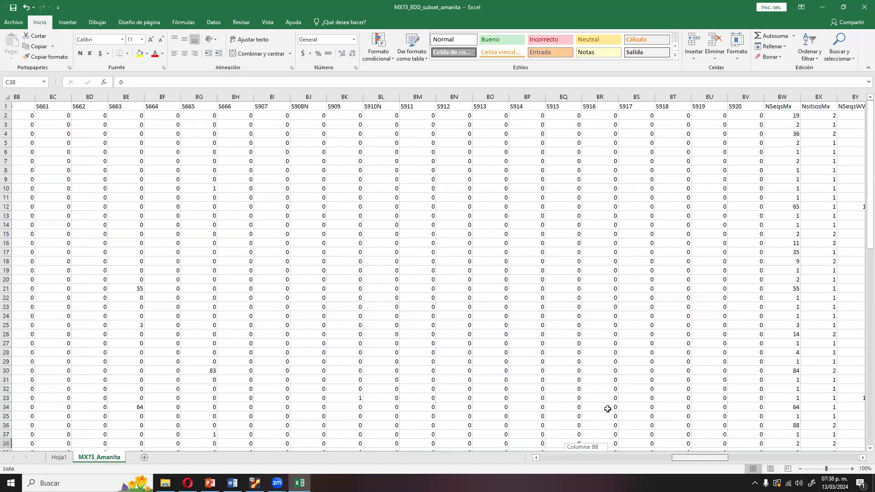
scroll(608, 409, "right", 4)
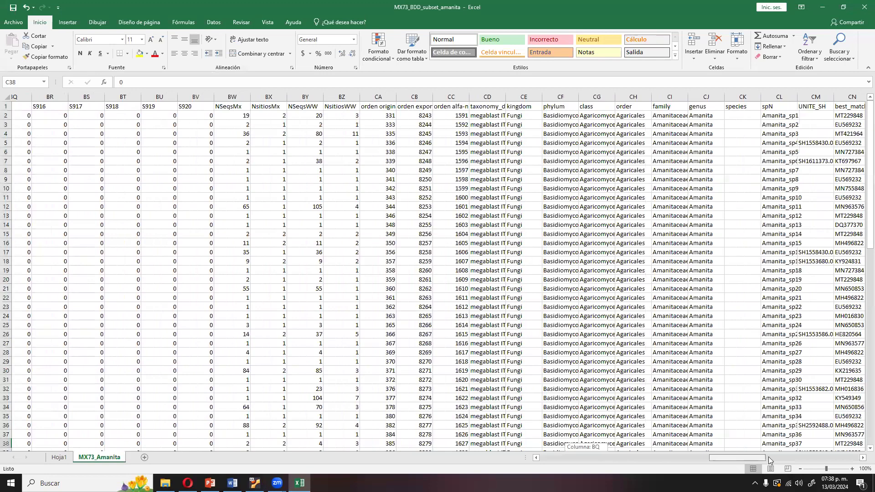
scroll(769, 457, "right", 2)
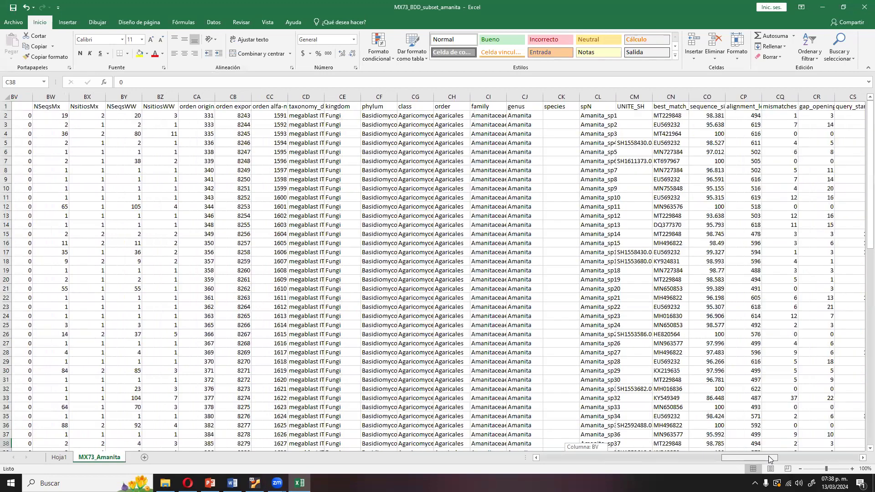
left_click(824, 459)
left_click_drag(832, 460, 611, 472)
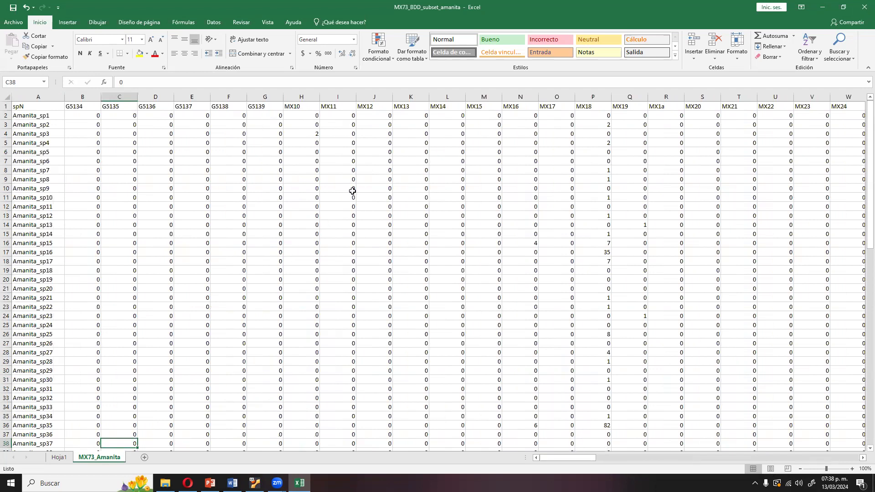
- Copy the spN and sample columns with their headers, spN through S920, covering cells A1 to BV88
left_click(36, 106)
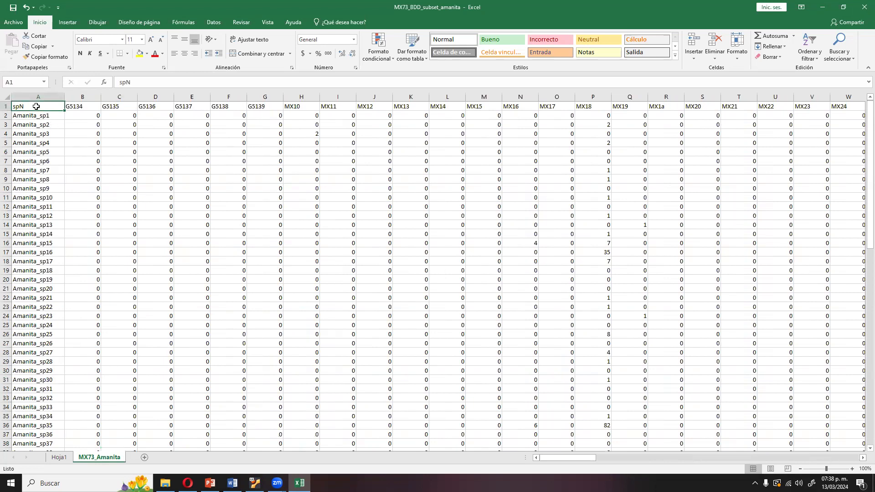
key("shift+Right")
key("shift+Right")
key("shift+Right")
key("shift+Right")
key("shift+Right")
key("shift+Right")
key("shift+Right")
key("shift+Right")
key("shift+Right")
key("shift+Right")
key("shift+Right")
key("shift+Right")
key("shift+Right")
key("shift+Right")
key("shift+Right")
key("shift+Right")
key("shift+Right")
key("shift+Right")
key("shift+Right")
key("shift+Right")
key("shift+Right")
key("shift+Right")
key("shift+Right")
key("shift+Right")
key("shift+Right")
key("shift+Right")
key("shift+Right")
key("shift+Right")
key("shift+Right")
key("shift+Right")
key("shift+Right")
key("shift+Right")
key("shift+Right")
key("shift+Right")
key("shift+Right")
key("shift+Right")
key("shift+Right")
key("shift+Right")
key("shift+Right")
key("shift+Right")
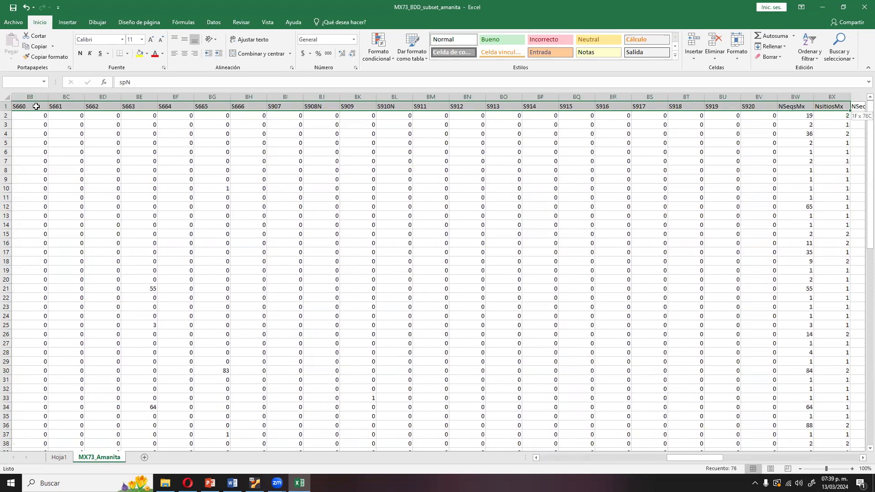
key("shift+Right")
key("shift+Right")
key("shift+Left")
key("shift+Left")
key("shift+Left")
key("shift+Left")
key("shift+Left")
key("shift+Right")
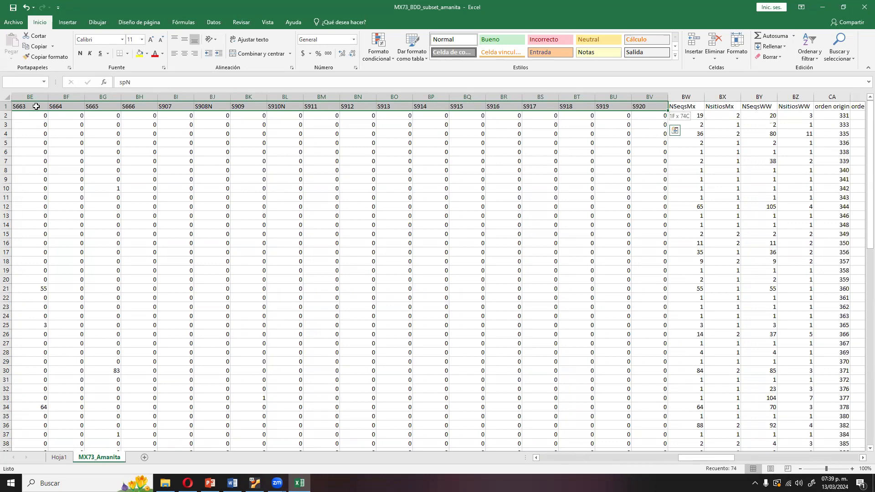
key("shift+Down")
key("shift+Down")
key("shift+Down")
key("shift+Down")
key("shift+Down")
key("shift+Down")
key("shift+Down")
key("shift+Down")
key("shift+Down")
key("shift+Down")
key("shift+Down")
key("shift+Down")
key("shift+Down")
key("shift+Down")
key("shift+Down")
key("shift+Down")
key("shift+Down")
key("shift+Down")
key("shift+Down")
key("shift+Down")
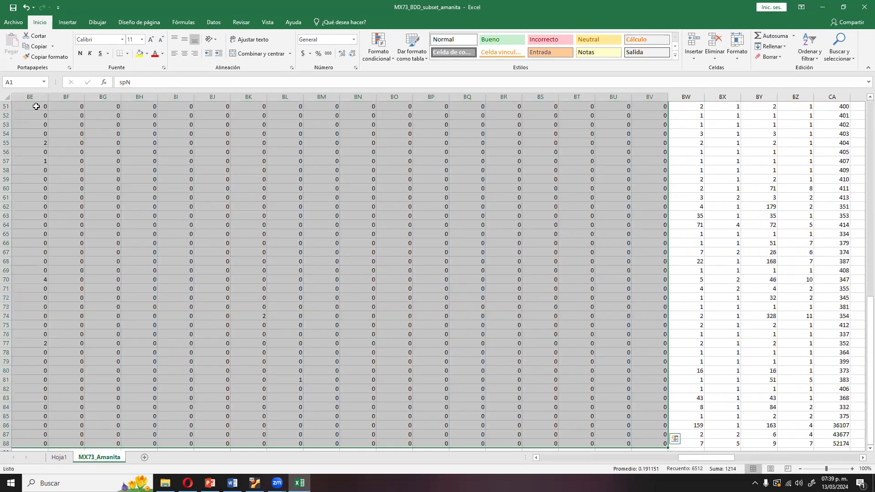
key("ctrl+c")
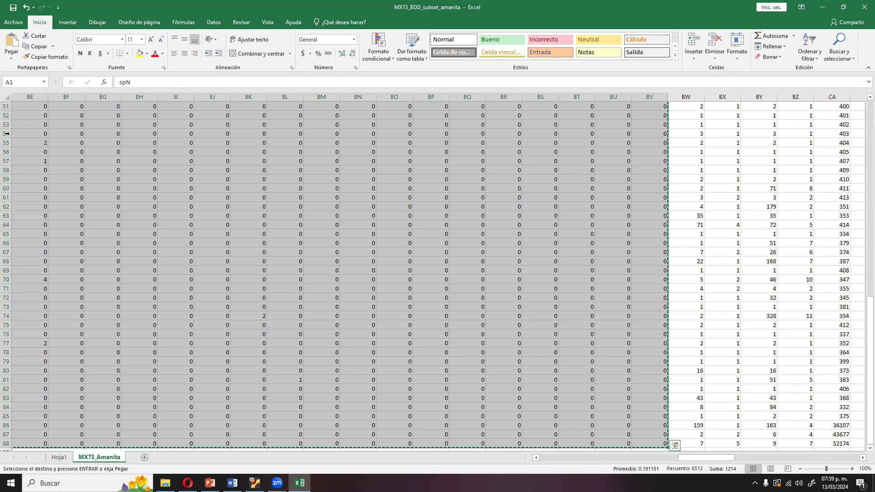
- Add a new worksheet, paste the copied block at cell A1, and name the sheet Amanita_table
left_click(144, 458)
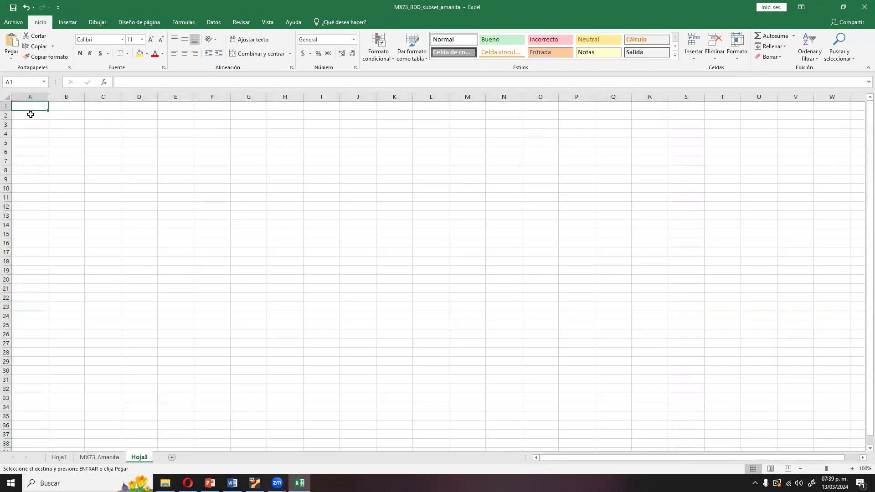
key("ctrl+v")
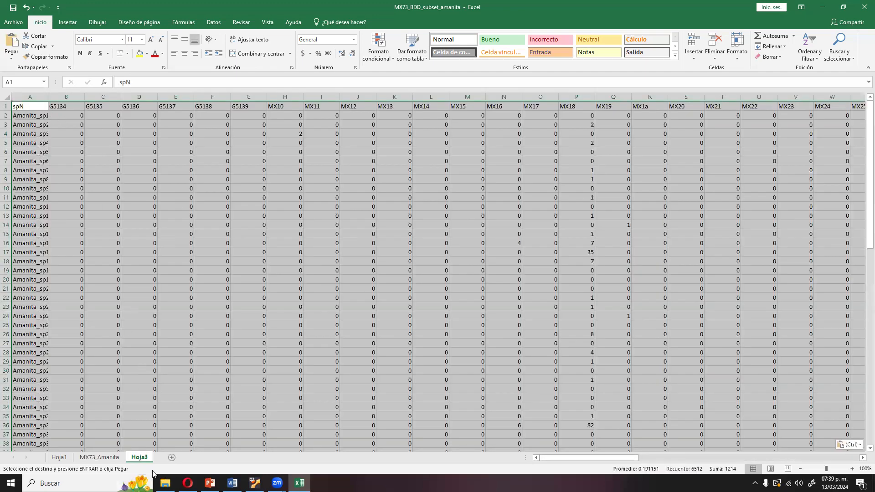
right_click(146, 457)
left_click(198, 367)
type("Amanita_table")
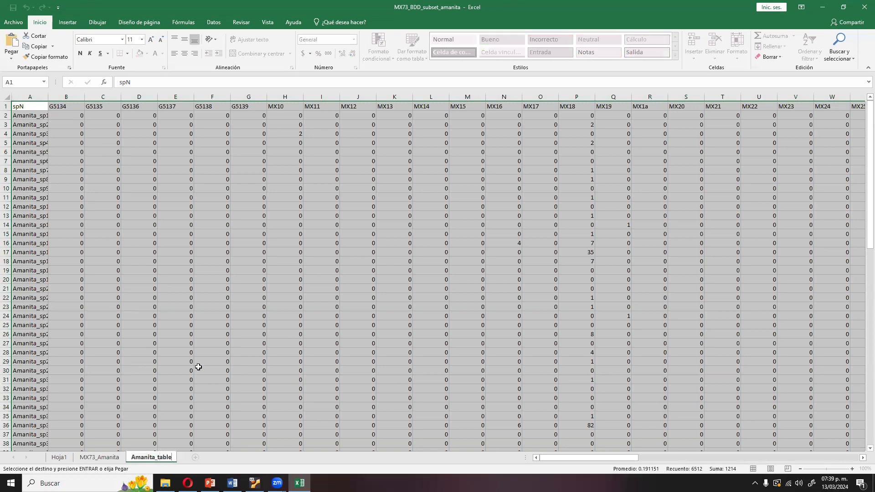
- Add another empty worksheet after Amanita_table and name it Amanita_clasification
left_click(196, 457)
right_click(194, 460)
left_click(234, 374)
type("Amanita")
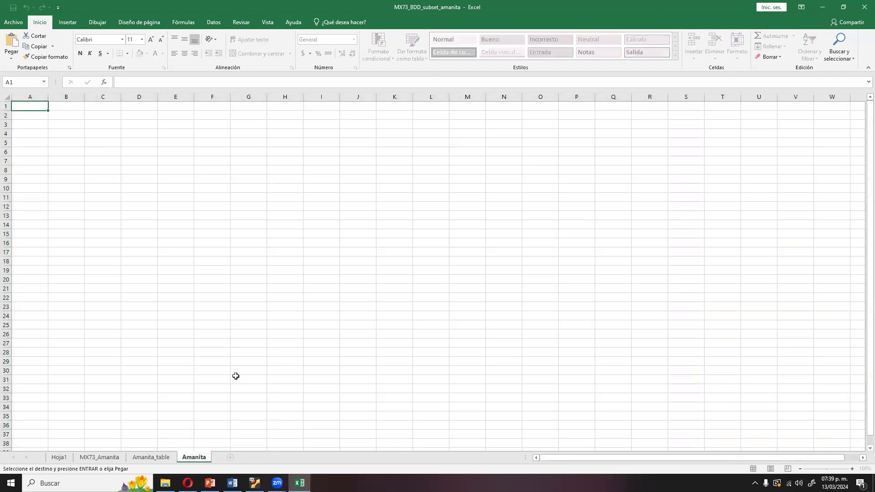
type("_clasification")
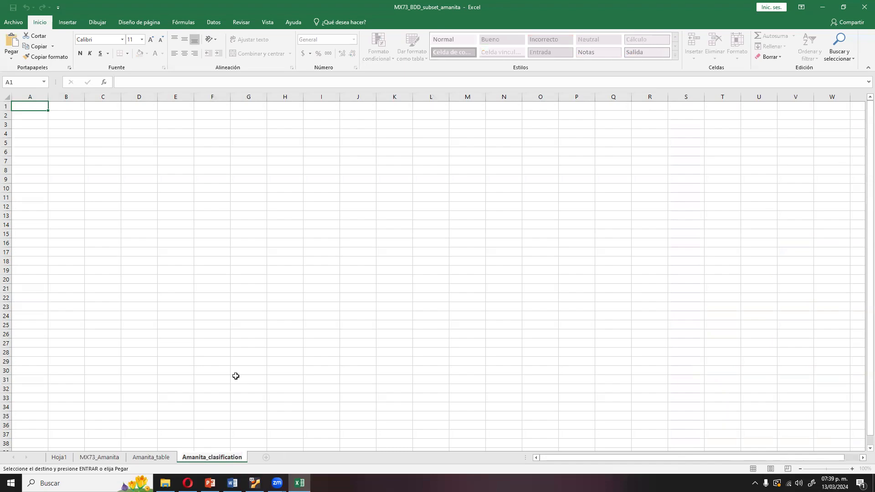
- Copy the entire spN column from the MX73_Amanita sheet and paste it at cell A1 of Amanita_clasification
left_click(152, 458)
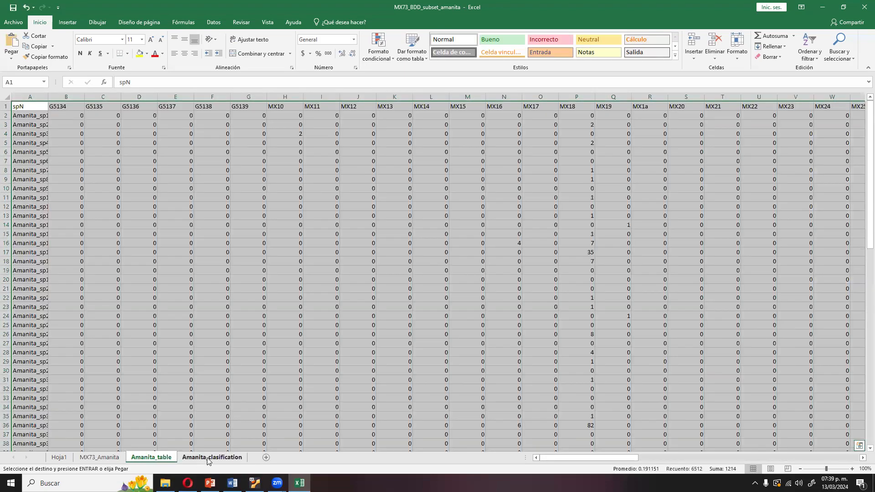
left_click(207, 458)
left_click(96, 457)
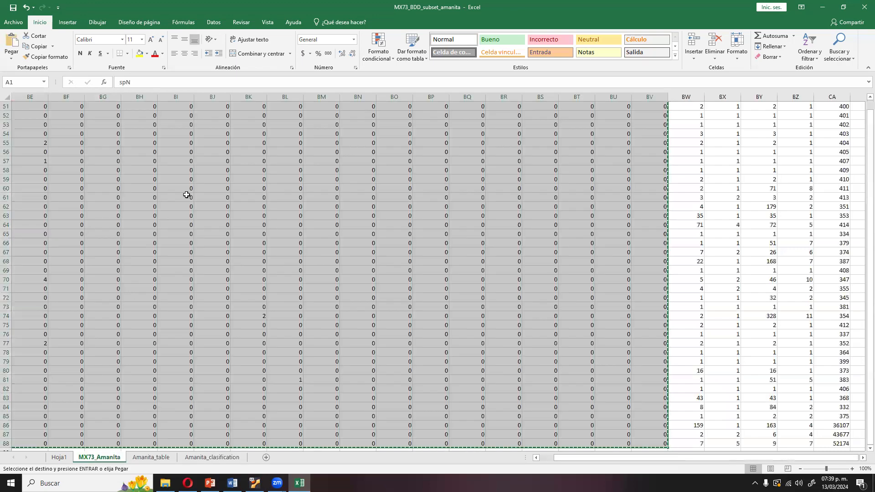
scroll(539, 242, "down", 10)
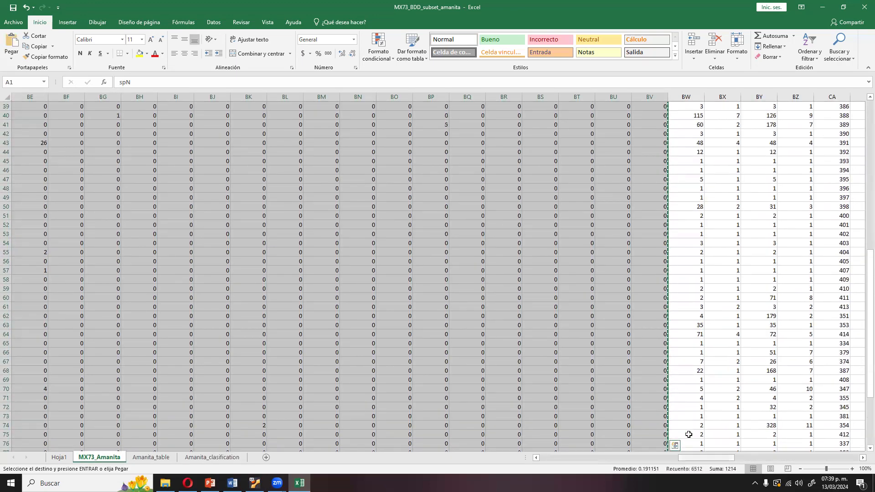
scroll(689, 434, "left", 15)
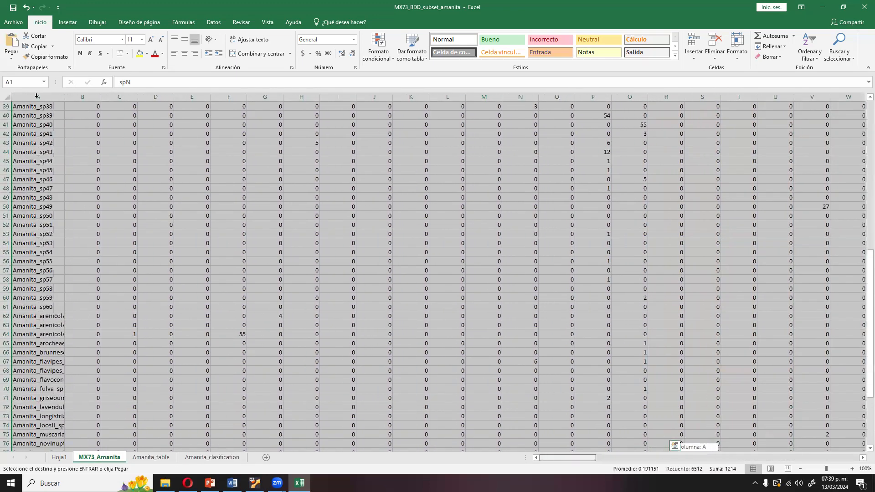
left_click(36, 96)
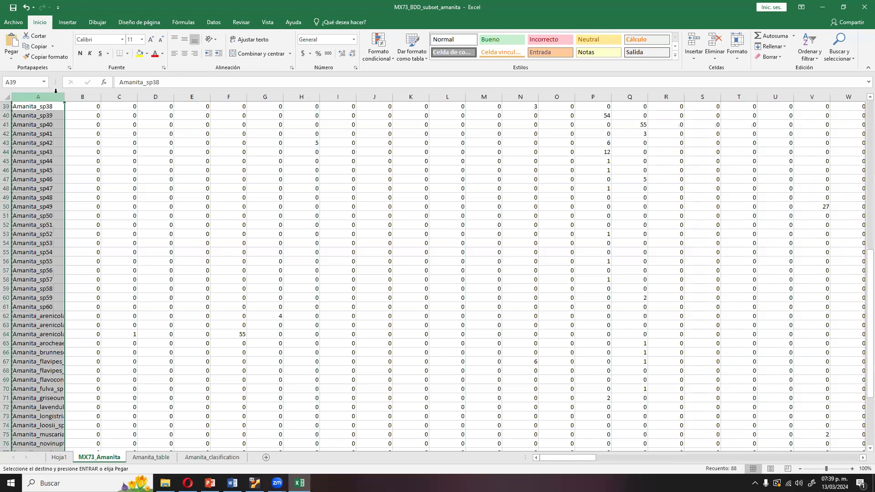
left_click(217, 458)
key("ctrl+v")
- Return to the Amanita_table sheet, clear the block selection, and examine the MX1a sample header in cell R1
left_click(148, 457)
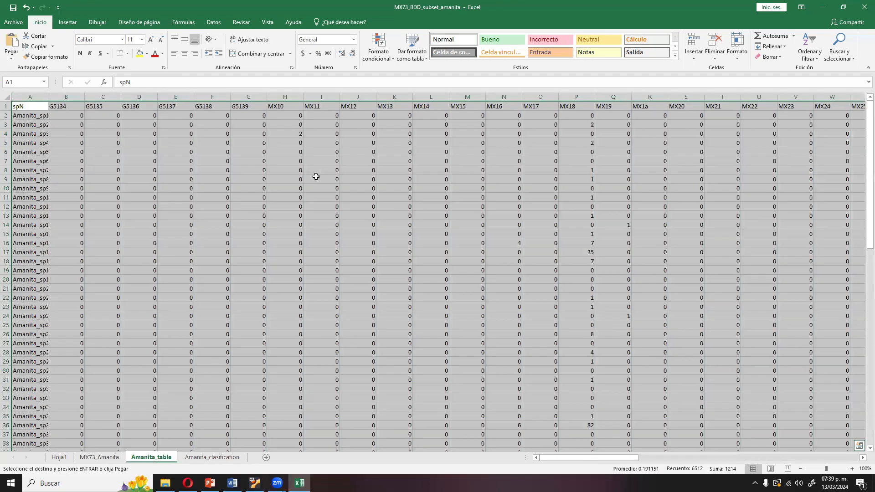
left_click(319, 178)
left_click(642, 108)
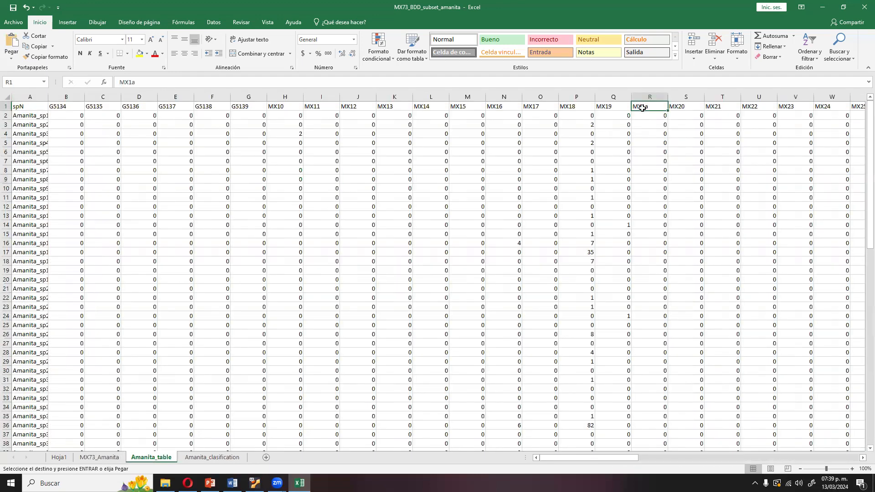
- Examine the remaining sample headers along row 1 of the Amanita_table sheet, up to the end of the data
key("Right")
key("Right")
key("Right")
key("Right")
key("Right")
key("Right")
key("Right")
key("Right")
key("Right")
key("Right")
key("Right")
key("Right")
key("Right")
key("Right")
key("Right")
key("Right")
key("Right")
key("Right")
key("Right")
key("Right")
key("Right")
key("Right")
key("Right")
key("Right")
key("Right")
key("Right")
key("Right")
key("Right")
key("Right")
key("Right")
key("Right")
key("Right")
key("Right")
key("Right")
key("Right")
key("Right")
key("Right")
key("Right")
key("Right")
key("Right")
key("Left")
key("Left")
key("Left")
key("Left")
key("Left")
key("Left")
key("Left")
key("Left")
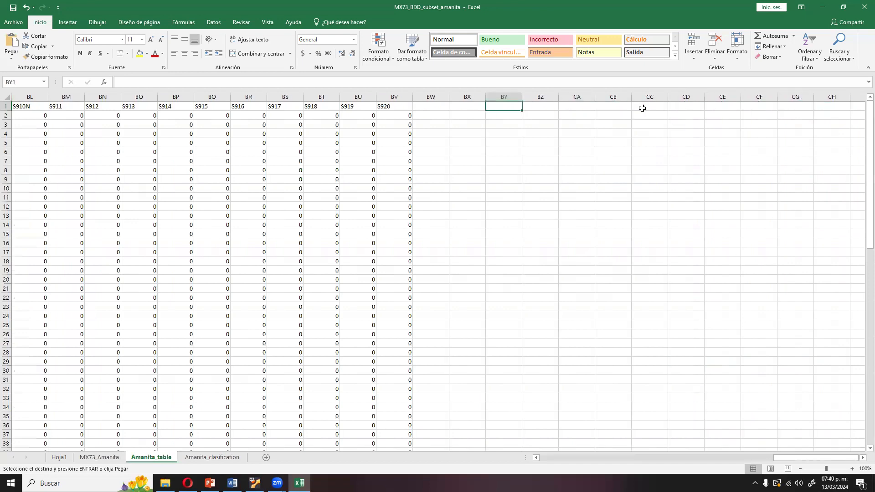
- Look along the header row of the MX73_Amanita sheet for the kingdom column where the taxonomy fields start
left_click(113, 457)
scroll(361, 120, "up", 3)
left_click(349, 151)
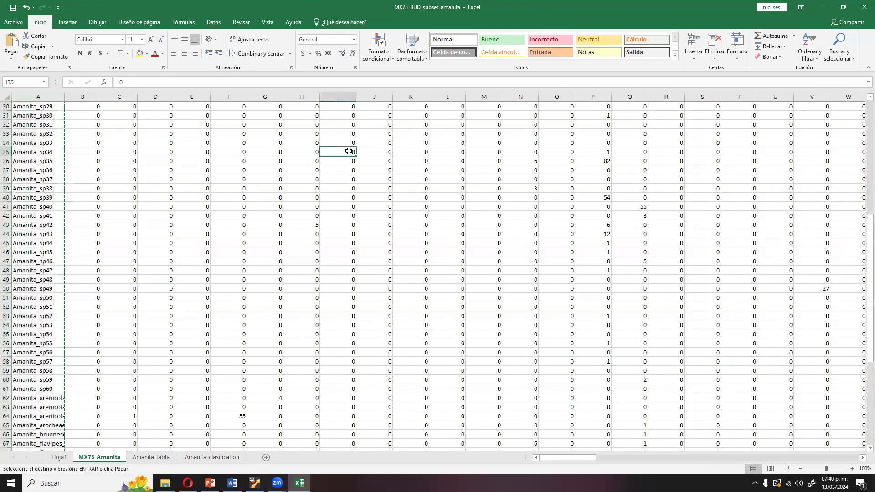
key("ctrl+Up")
key("Right")
key("Right")
key("Right")
key("Right")
key("Right")
key("Right")
key("Right")
key("Right")
key("Right")
key("Right")
key("Right")
key("Right")
key("Right")
key("Right")
key("Right")
key("Right")
key("Right")
key("Right")
key("Right")
key("Right")
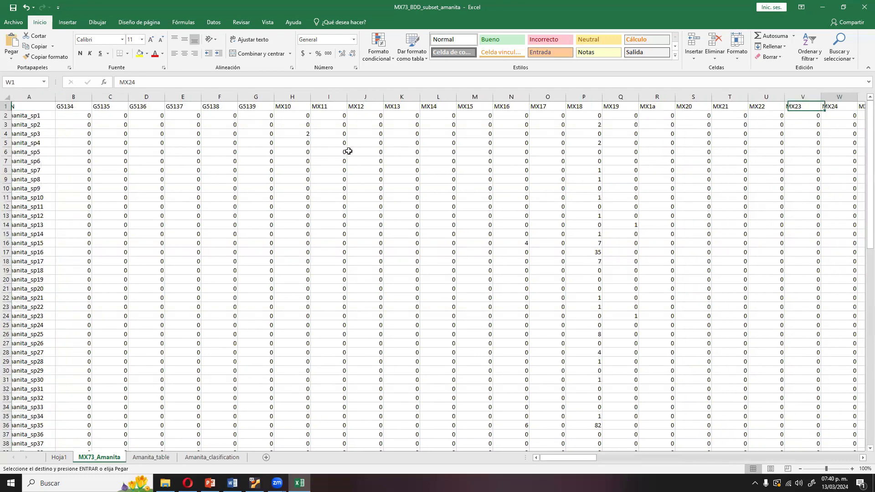
key("Right")
key("Right")
key("Right")
key("Right")
key("Right")
key("Right")
key("Right")
key("Right")
key("Right")
key("Right")
key("Right")
key("Right")
key("Right")
key("Right")
key("Right")
key("Right")
key("Right")
key("Right")
key("Right")
key("Right")
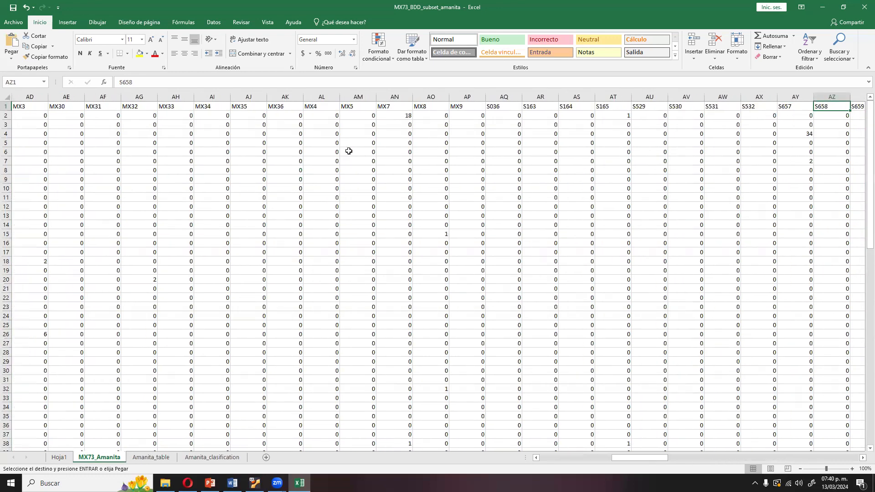
key("Right")
key("Right")
key("Right")
key("Right")
key("Right")
key("Right")
key("Right")
key("Right")
key("Right")
key("Right")
key("Right")
key("Right")
key("Right")
key("Right")
key("Right")
key("Right")
key("Right")
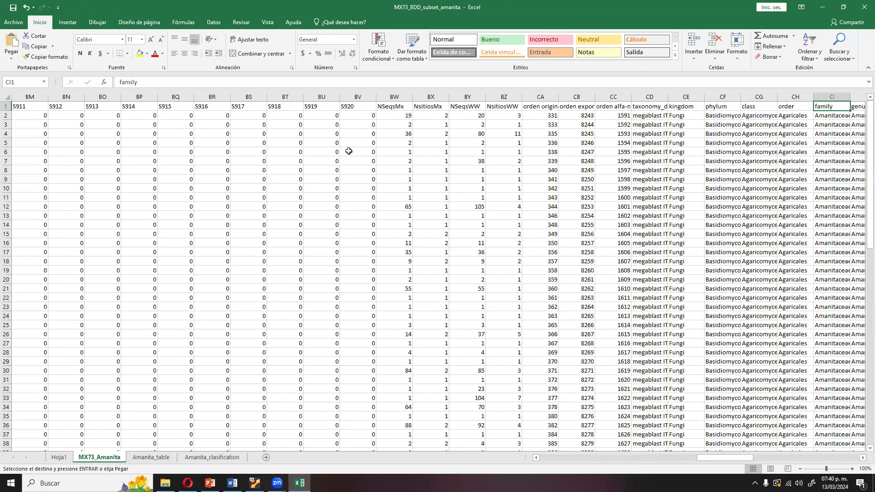
key("Left")
key("Left")
key("Left")
key("Left")
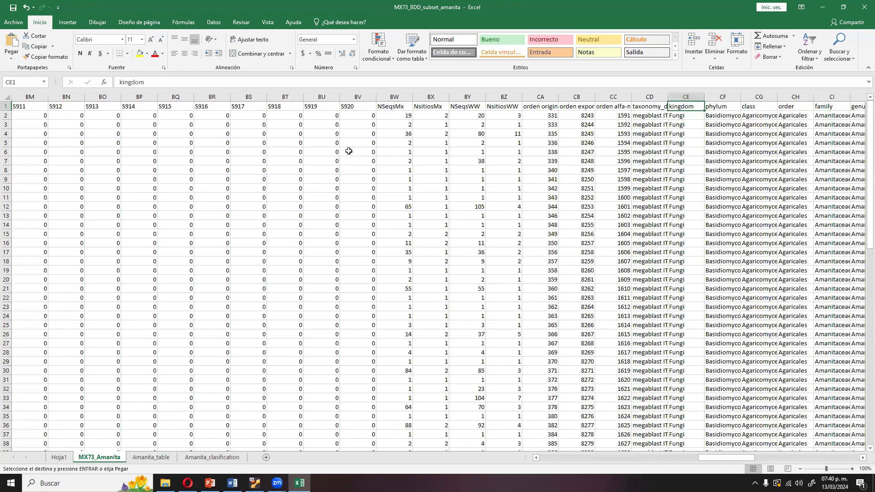
- Copy the kingdom through species columns from MX73_Amanita and paste them at cell B1 of Amanita_clasification
left_click(685, 97)
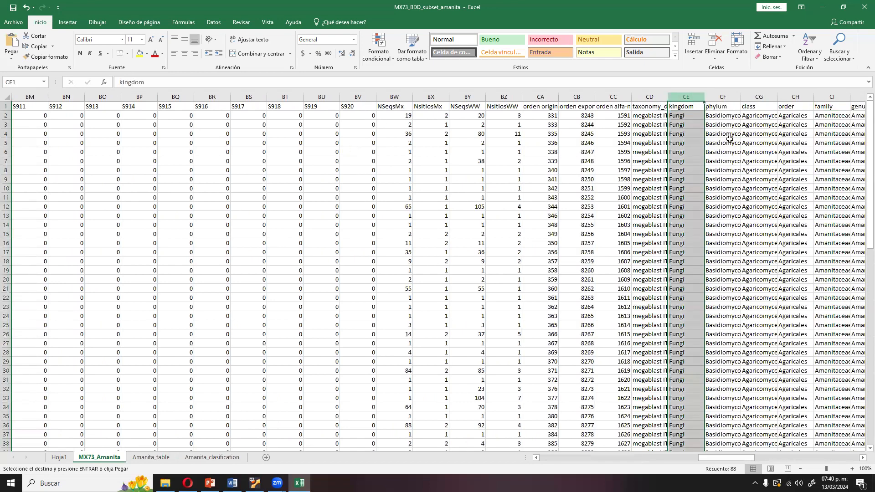
scroll(723, 423, "right", 2)
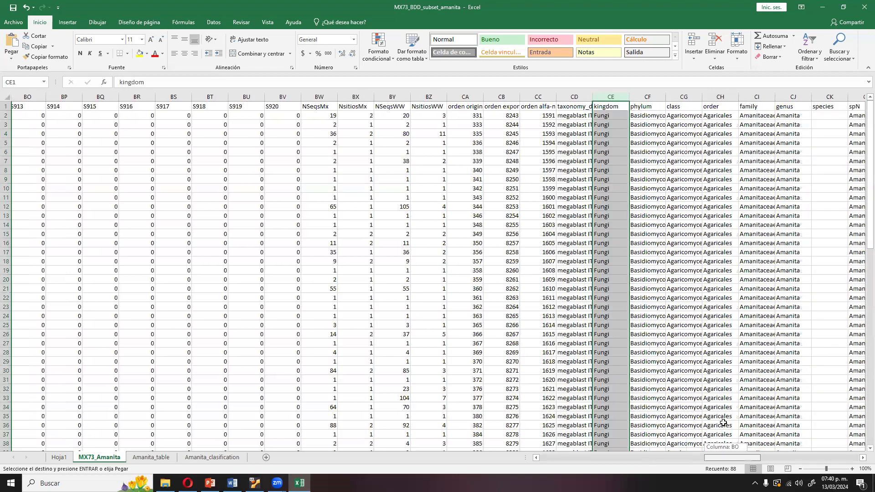
scroll(674, 175, "right", 3)
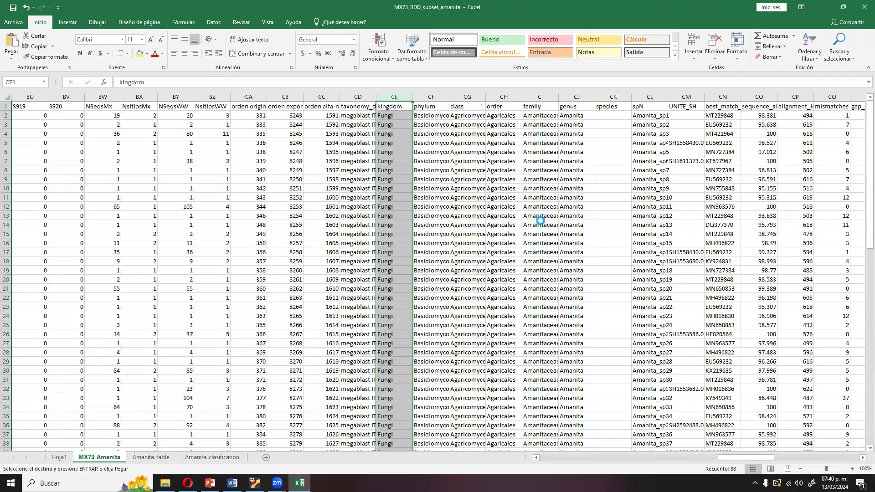
left_click(200, 460)
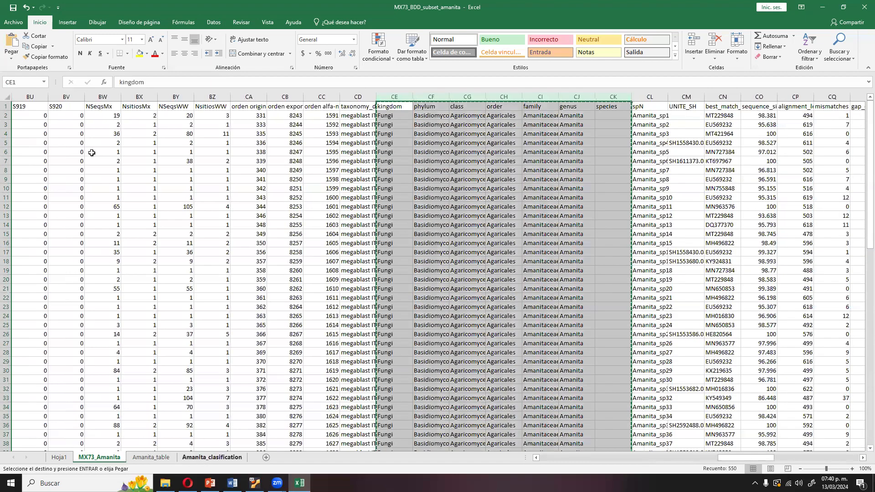
left_click(87, 107)
key("ctrl+v")
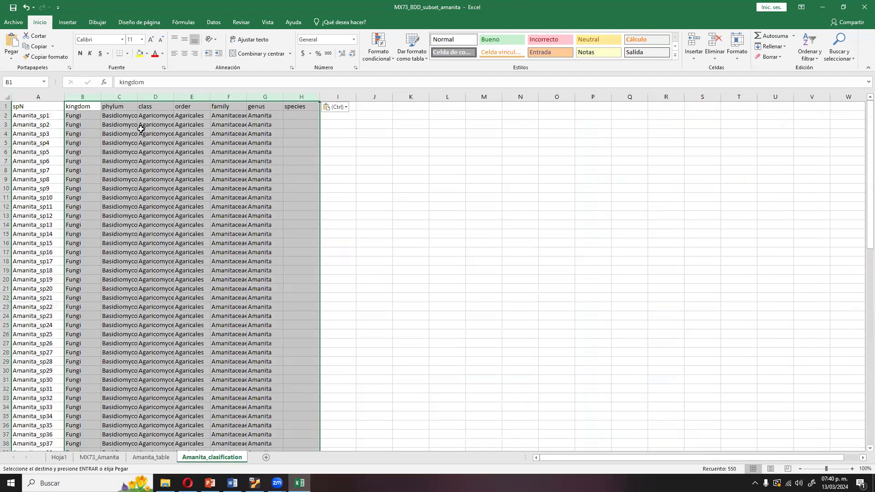
- Copy the spN names from A2 down to row 88 into the species column starting at H2, and fit that column's width to its contents
left_click(32, 117)
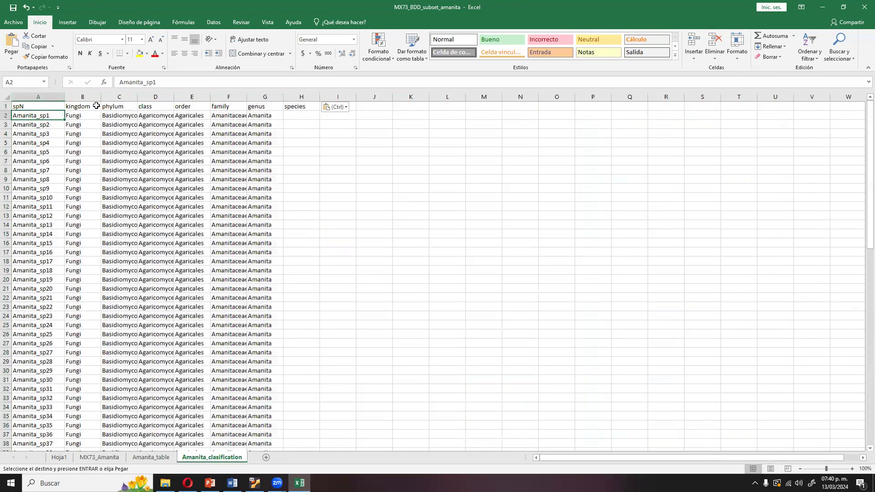
key("ctrl+shift+Down")
scroll(97, 106, "up", 16)
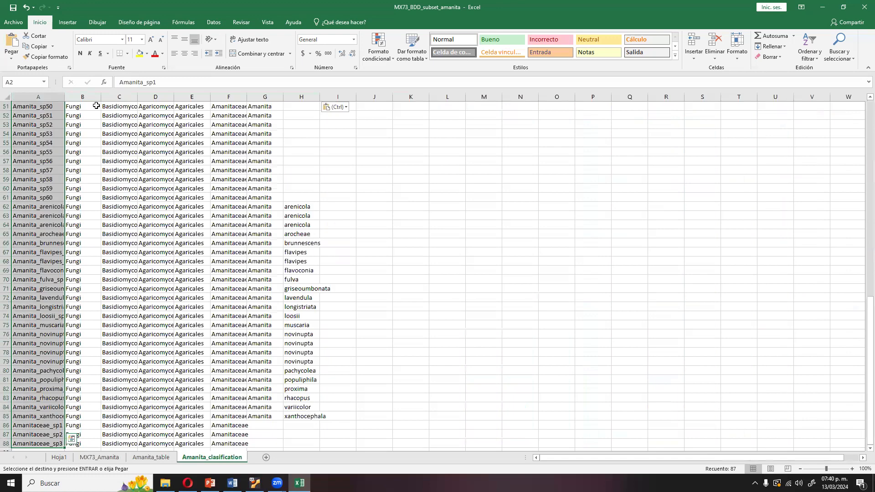
left_click(98, 106)
key("Right")
key("Right")
key("Up")
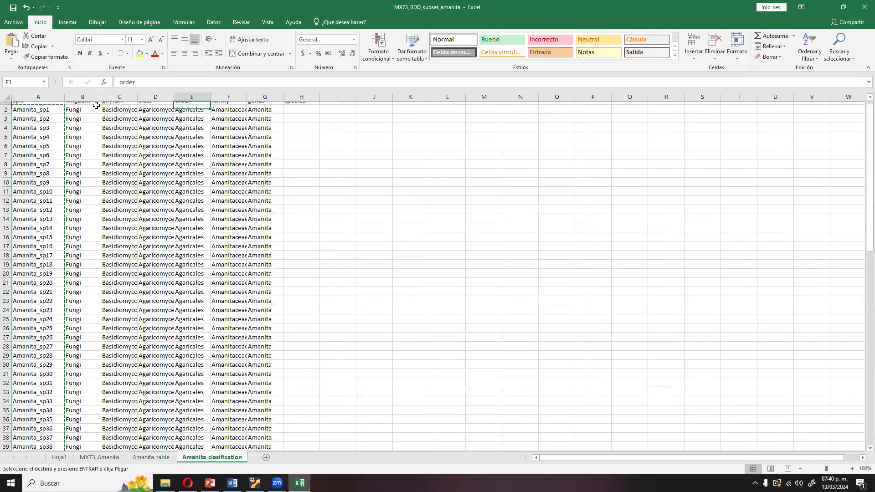
key("Right")
key("Right")
key("Right")
key("Down")
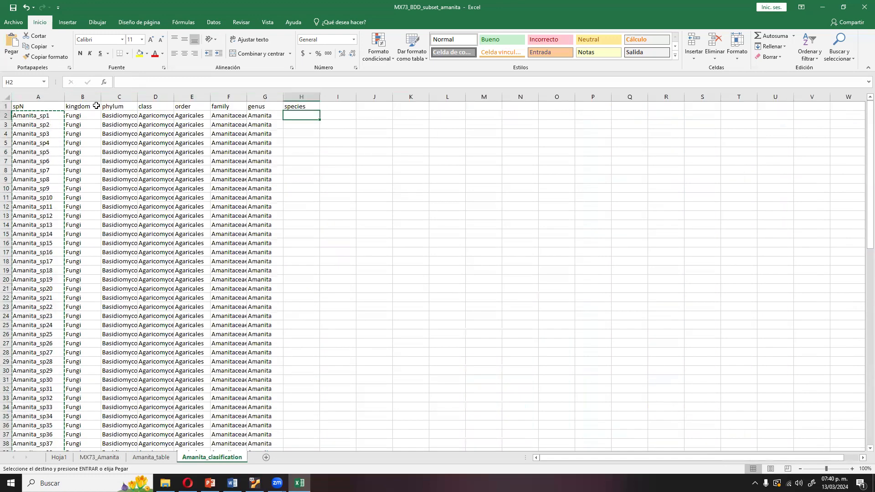
key("ctrl+v")
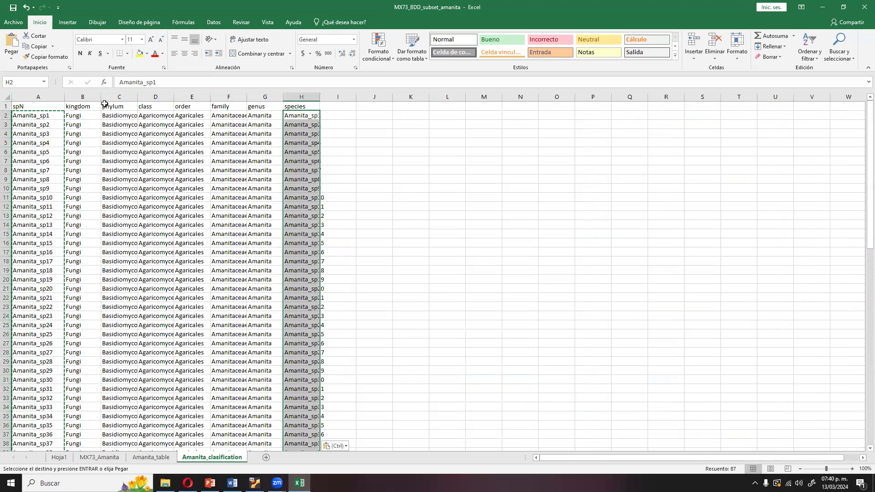
double_click(319, 97)
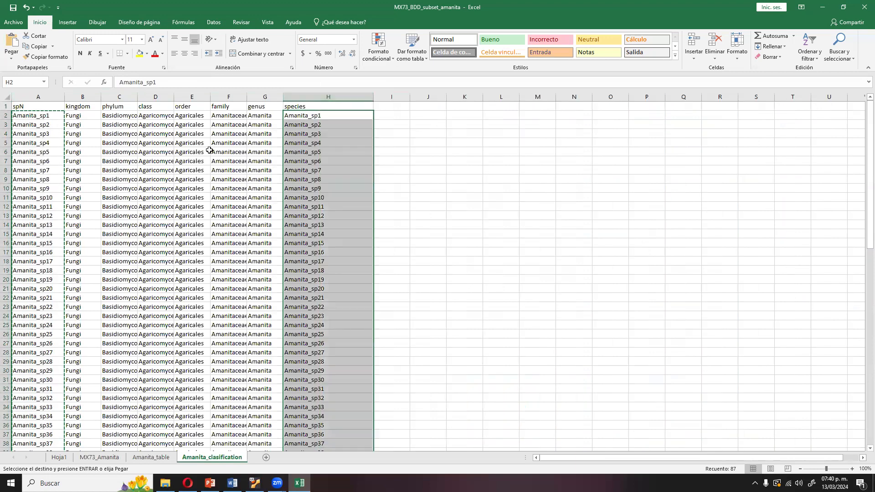
- Add a new worksheet after Amanita_clasification and name it Amanita_function
right_click(269, 461)
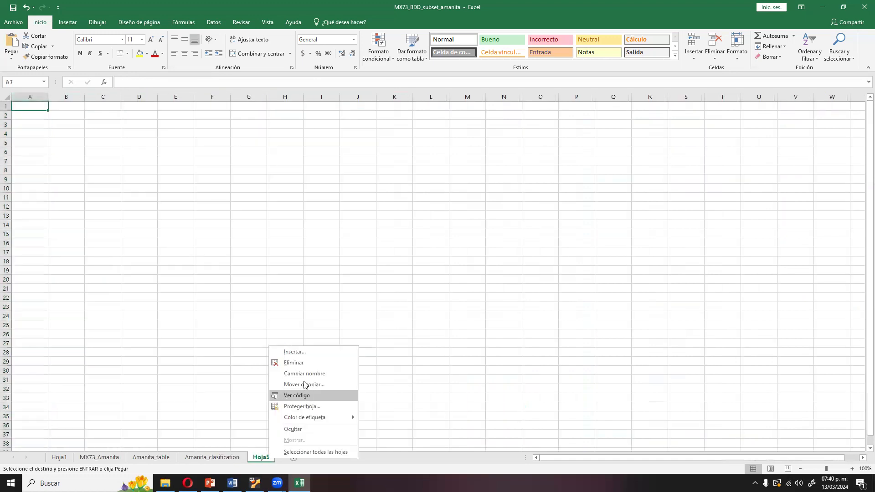
left_click(301, 374)
type("Amanita_function")
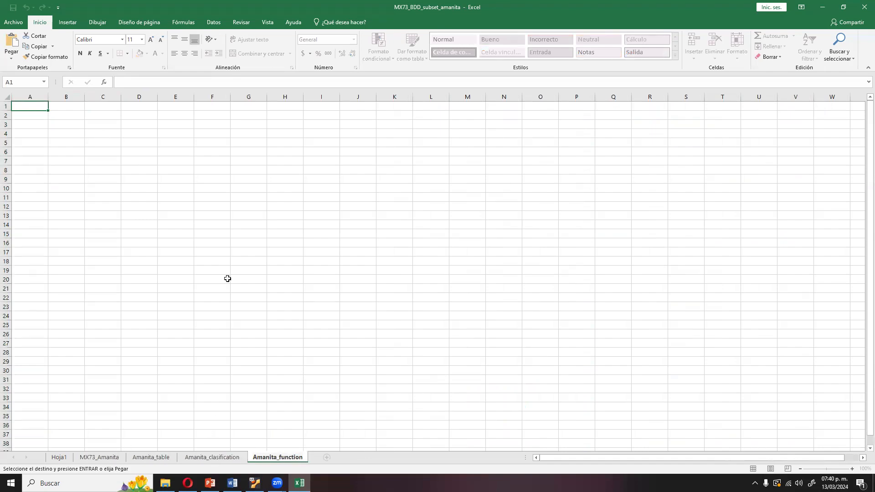
- Copy the entire spN column from Amanita_clasification and paste it at cell A1 of Amanita_function
left_click(218, 457)
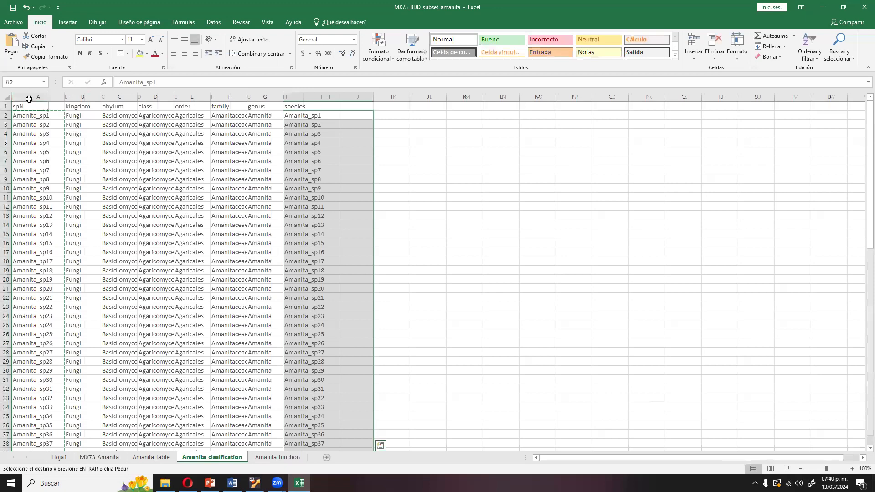
left_click(28, 99)
left_click(277, 457)
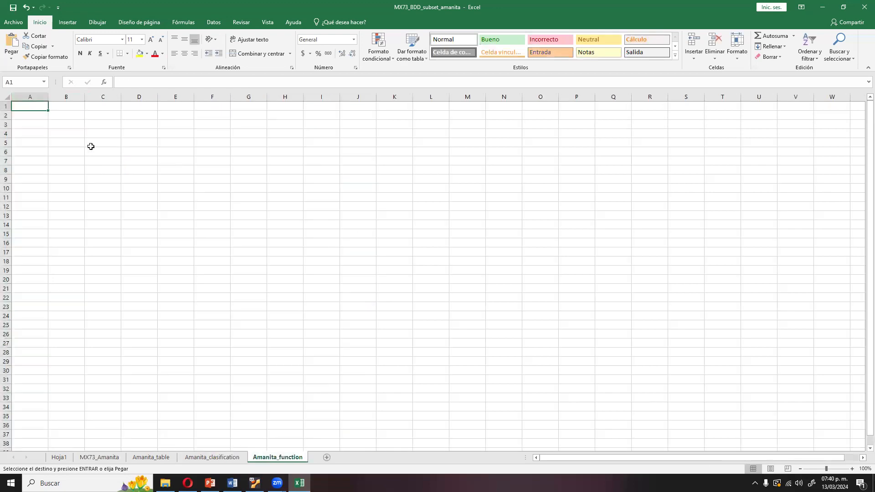
key("ctrl+v")
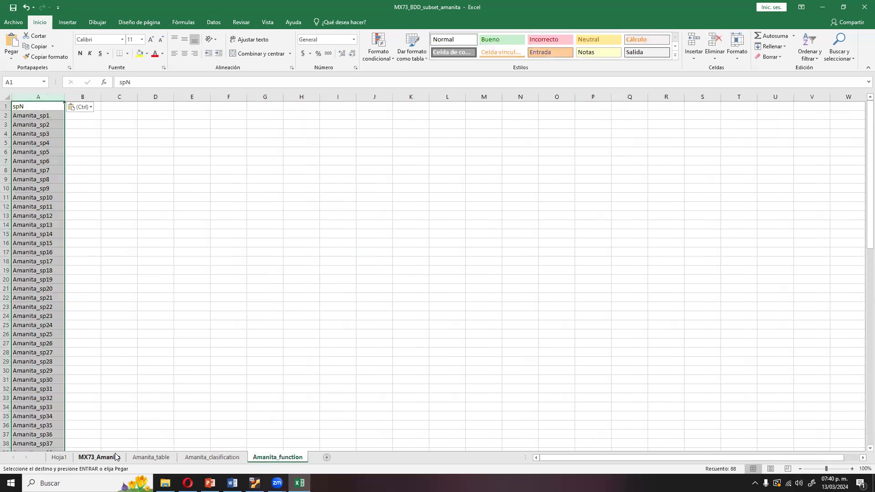
- Copy the functional trait columns DB (primary_lifestyle) through DR from MX73_Amanita and paste them at cell B1 of Amanita_function
left_click(139, 461)
left_click(109, 459)
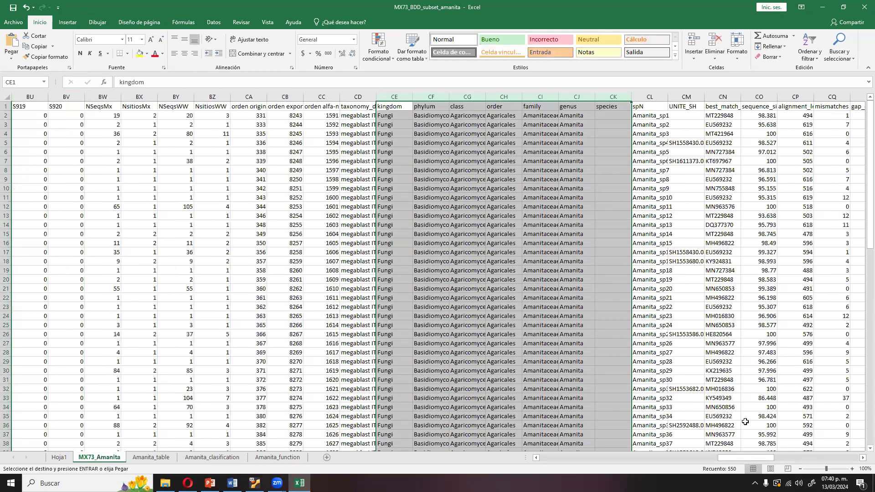
scroll(745, 421, "right", 3)
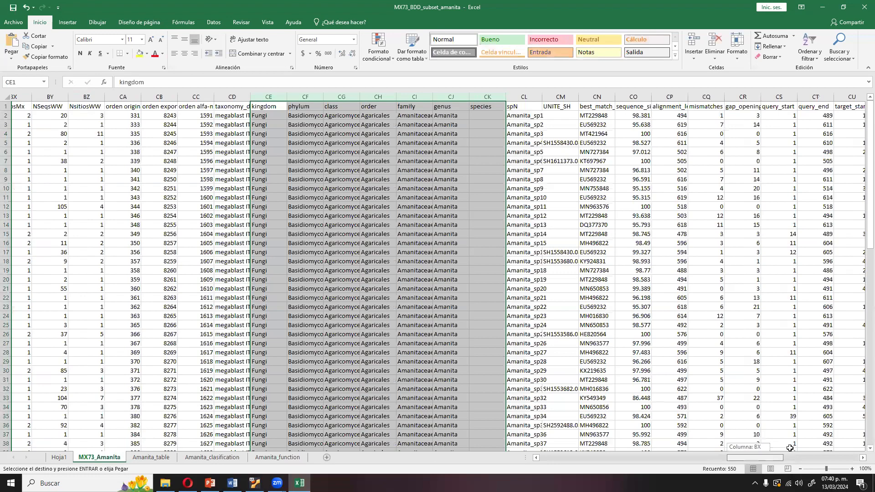
scroll(675, 111, "right", 13)
left_click(650, 96)
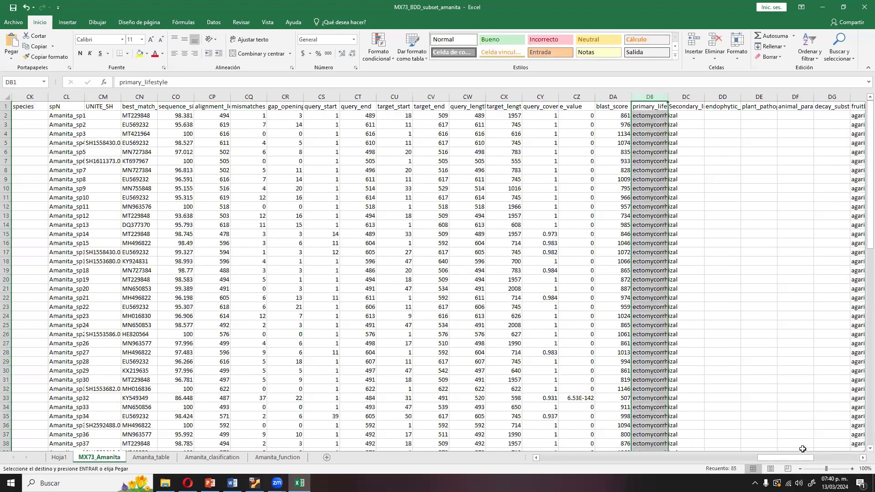
left_click_drag(800, 458, 842, 448)
scroll(645, 101, "right", 1)
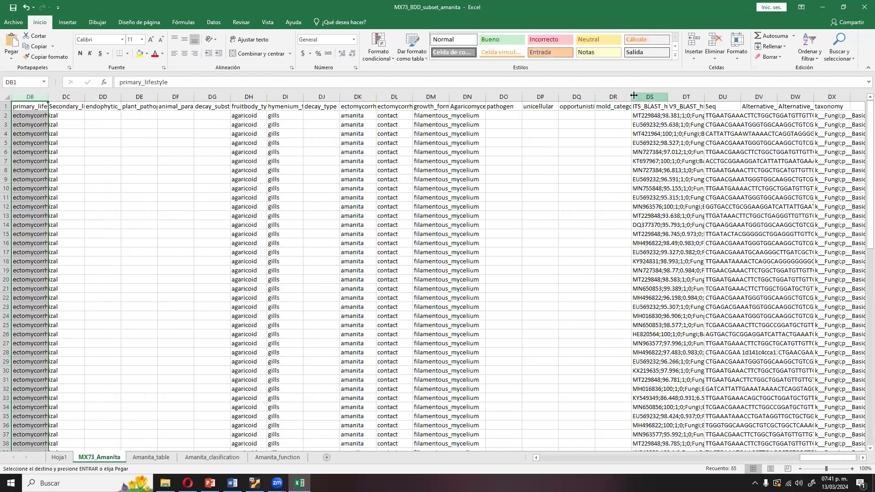
left_click(626, 202, "shift")
key("ctrl+c")
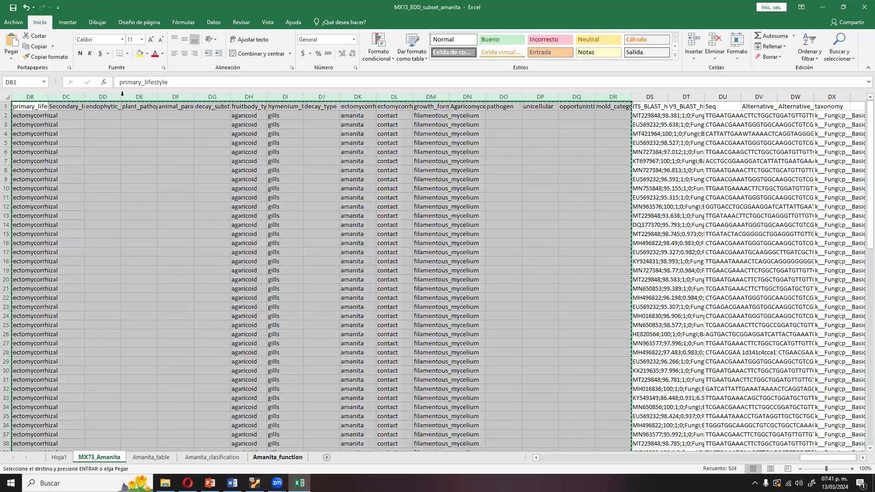
left_click(287, 459)
left_click(87, 104)
key("ctrl+v")
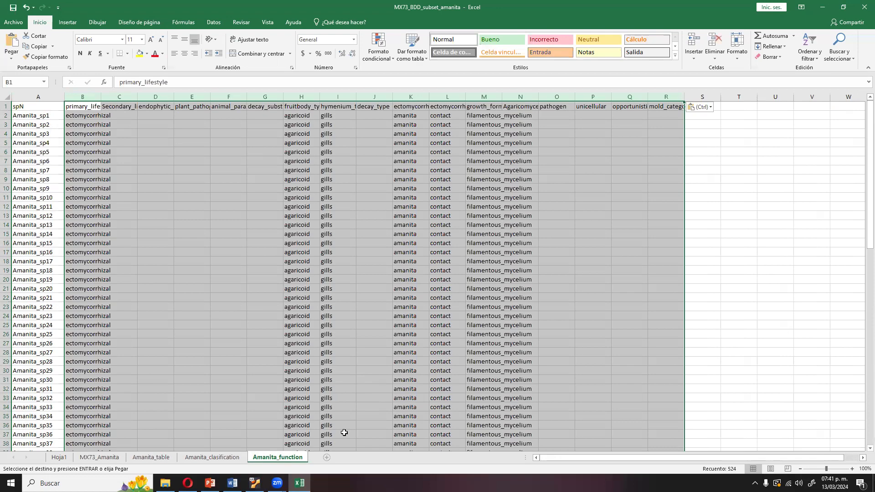
- Add another worksheet after Amanita_function and name it Amanita_metadata
left_click(337, 458)
right_click(327, 457)
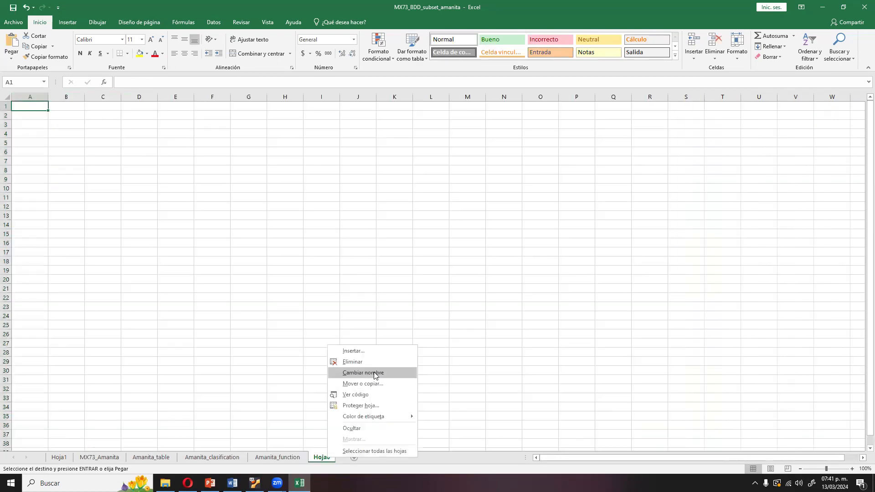
left_click(363, 373)
type("Amanita")
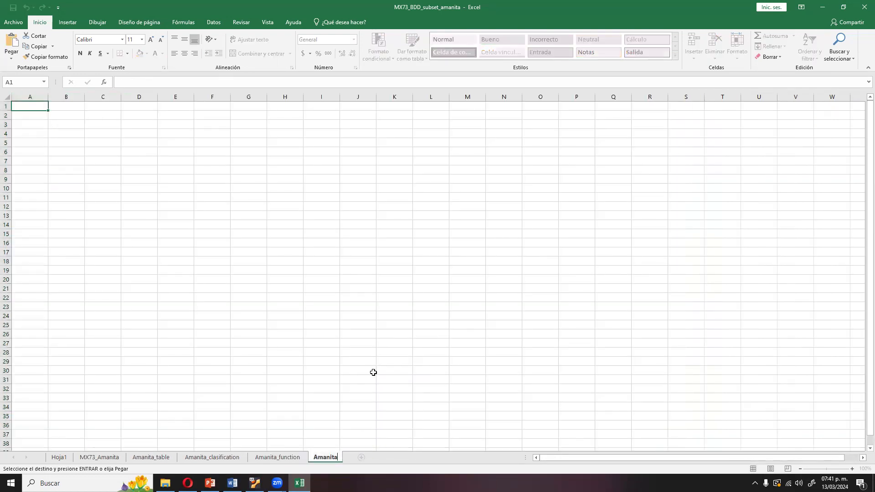
type("_metadata")
left_click(214, 325)
- In the Amanita_table sheet, add the header suma_otus in cell BW1, just after the last sample column
left_click(212, 459)
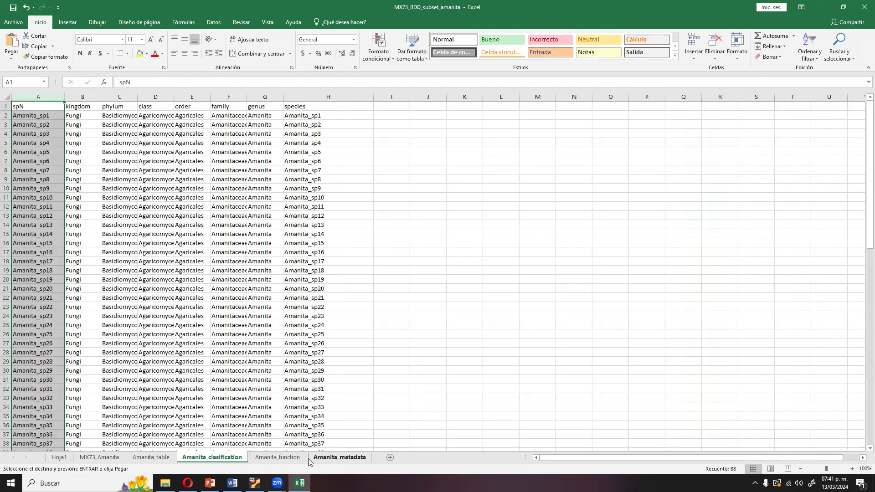
left_click(151, 460)
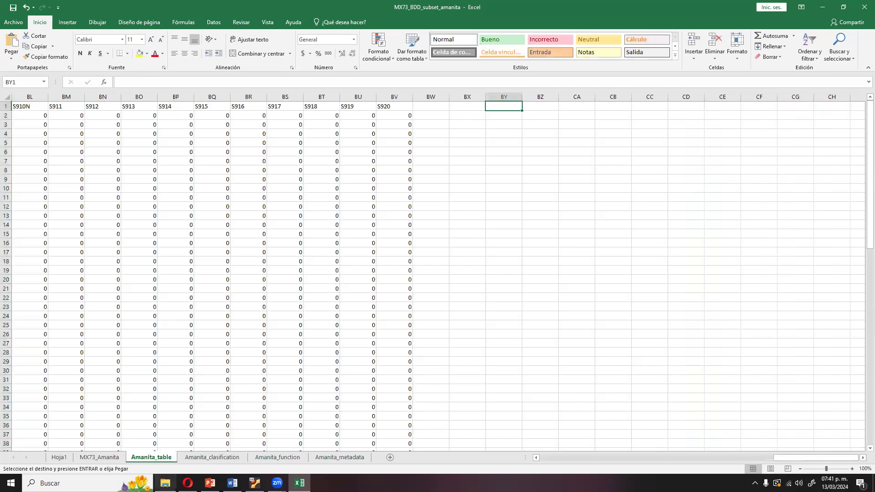
left_click_drag(783, 456, 41, 110)
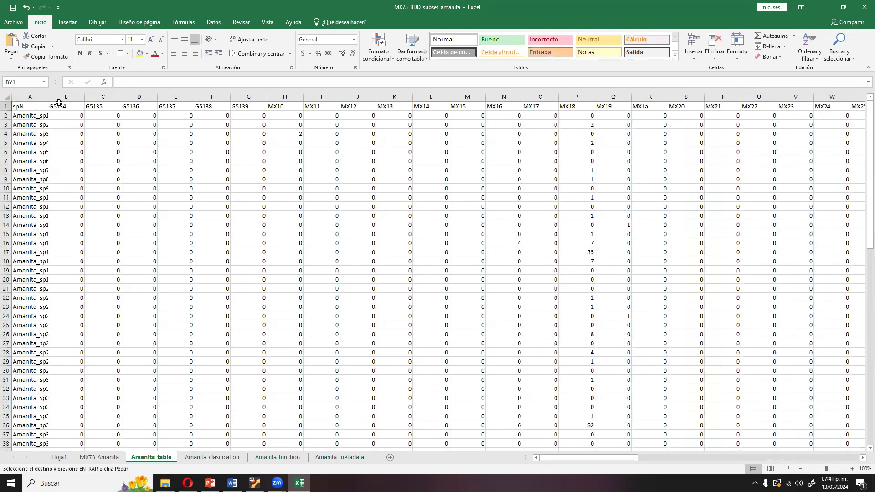
left_click(53, 106)
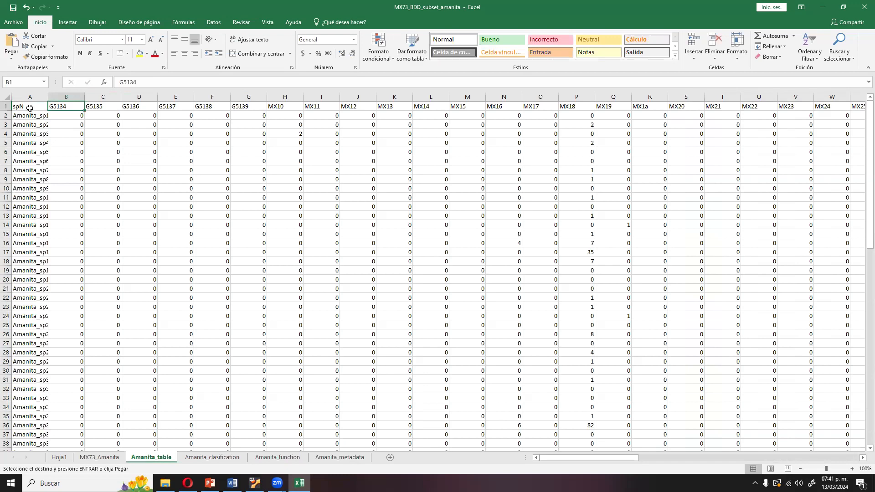
left_click_drag(631, 458, 645, 457)
left_click_drag(636, 425, 830, 250)
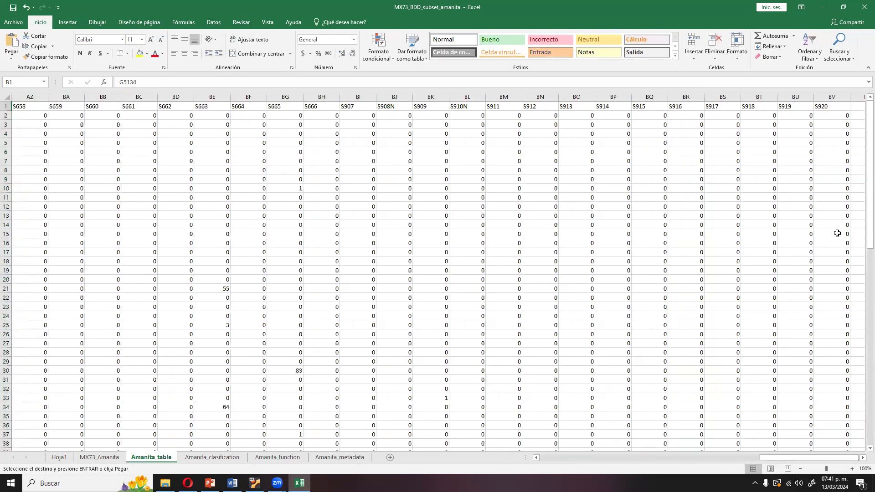
left_click(838, 114)
key("Right")
key("Right")
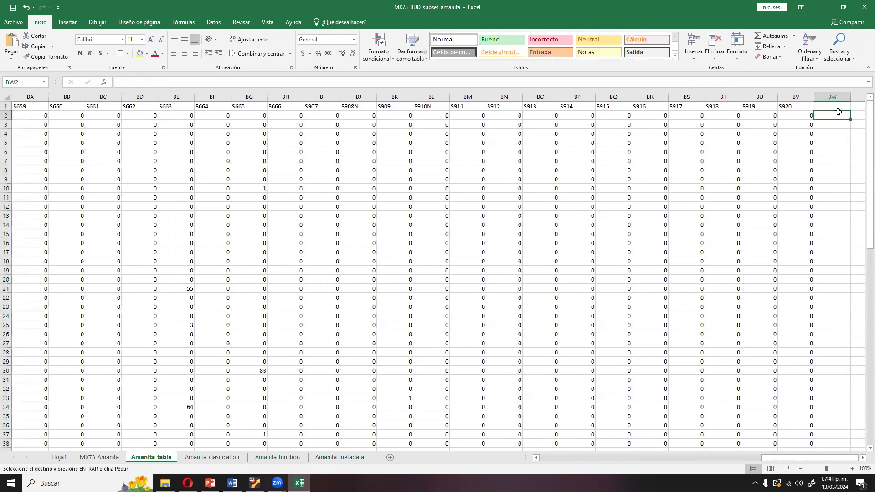
key("Up")
key("Left")
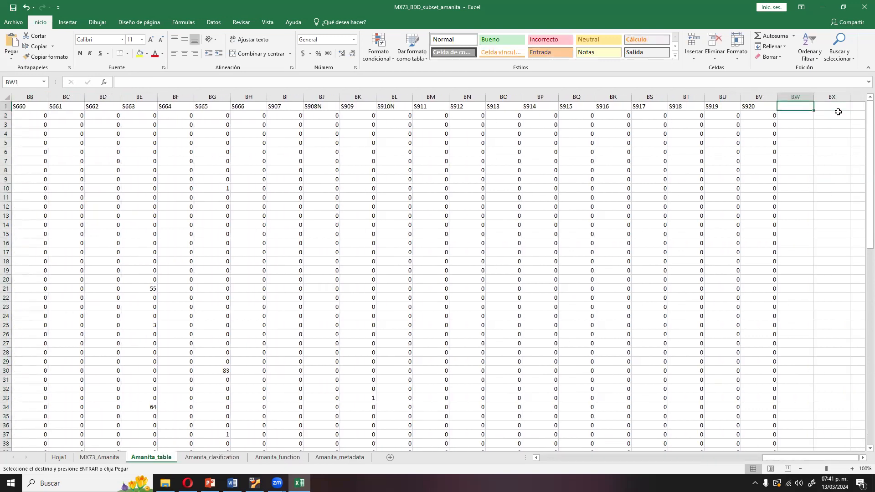
type("suma_otus")
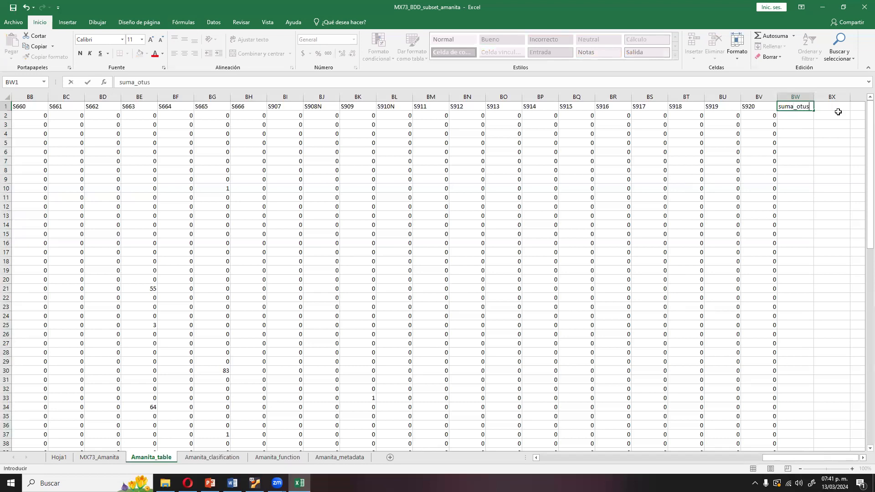
key("Return")
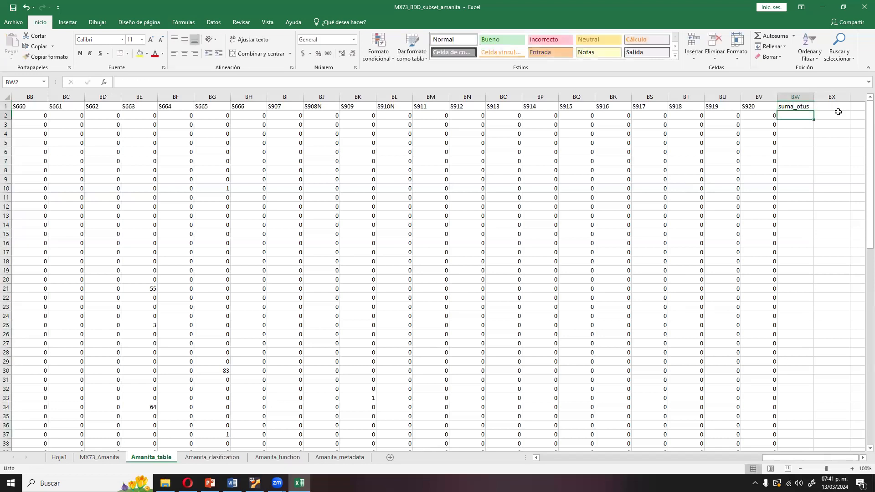
- Enter the formula =SUMA(B2:BV2) in cell BW2 to total the first OTU's abundances across all samples
type("=s")
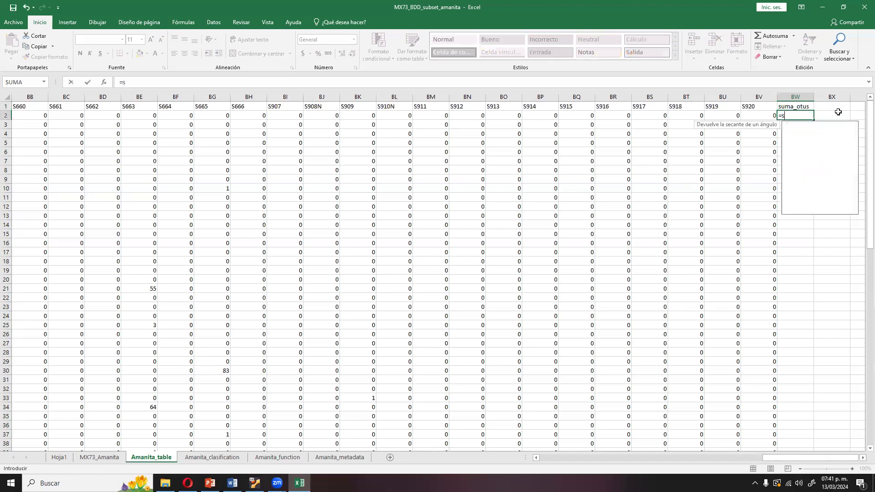
type("uma(")
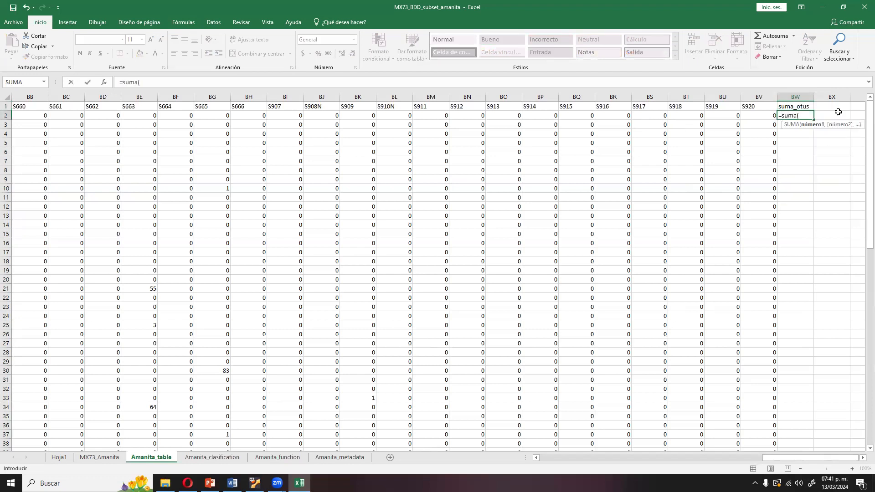
left_click(759, 115)
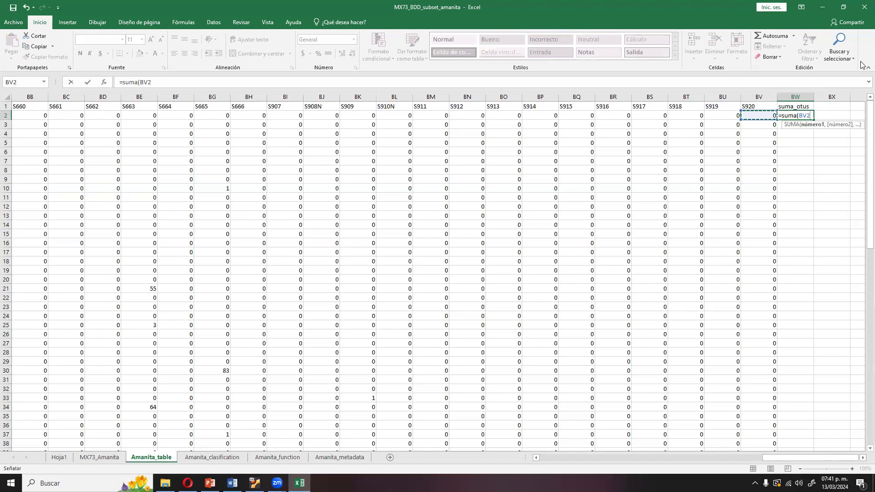
key("ctrl+shift+Left")
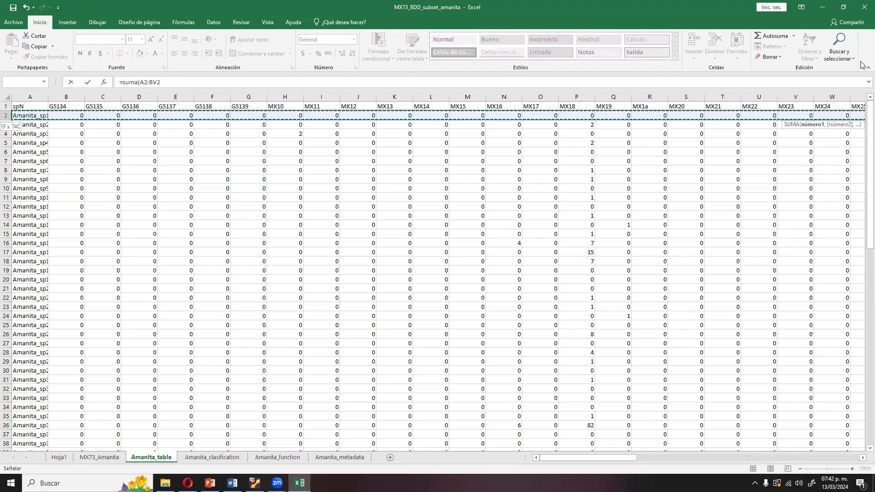
key("shift+Right")
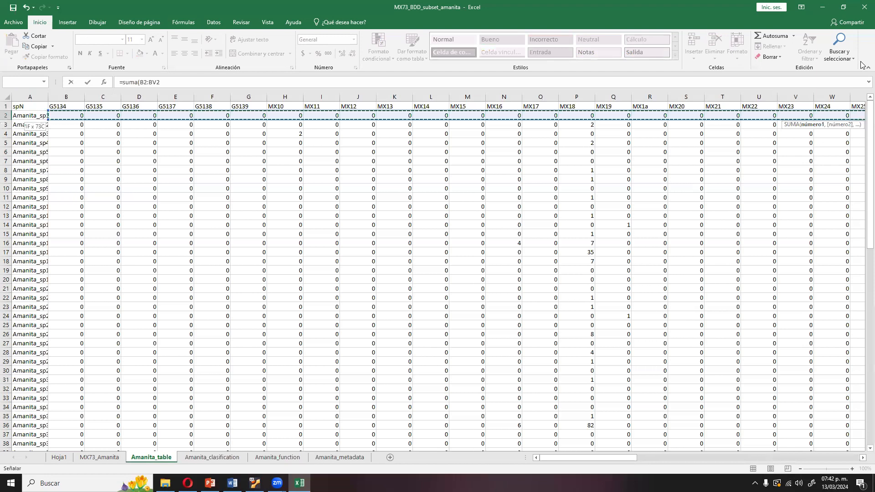
type(")")
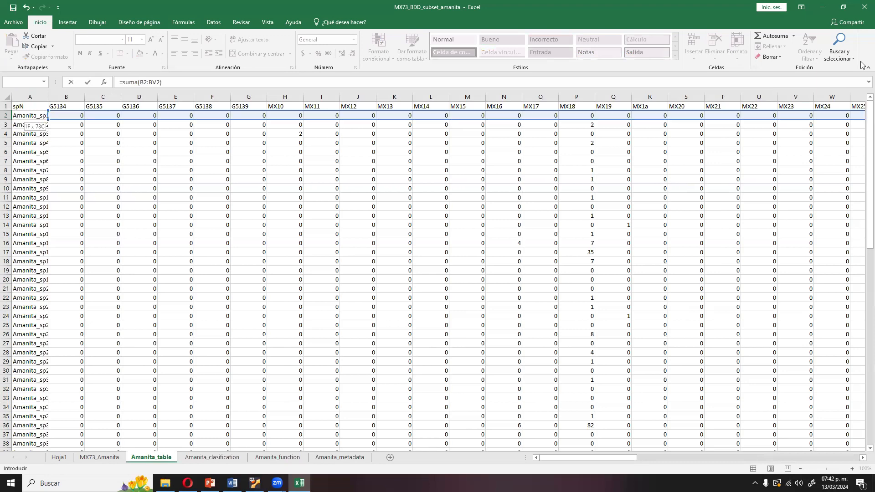
key("Return")
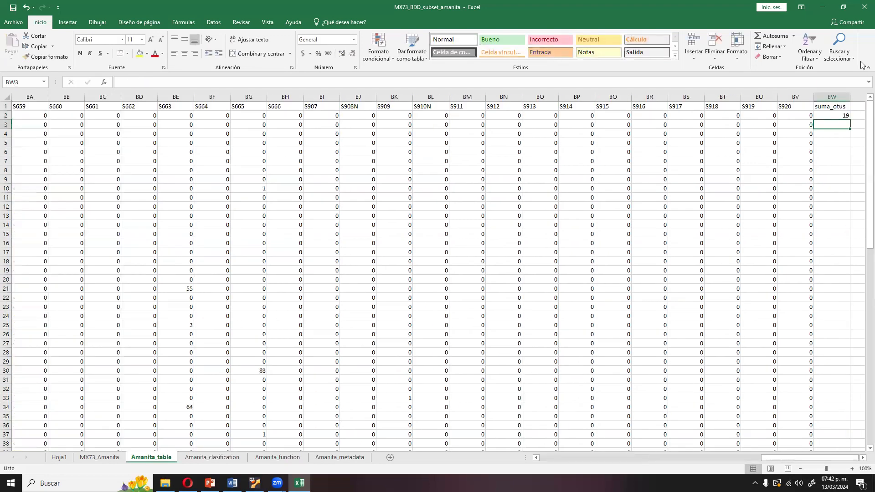
- Fill the BW2 sum formula down the suma_otus column to row 88 and check its last cell
left_click(828, 117)
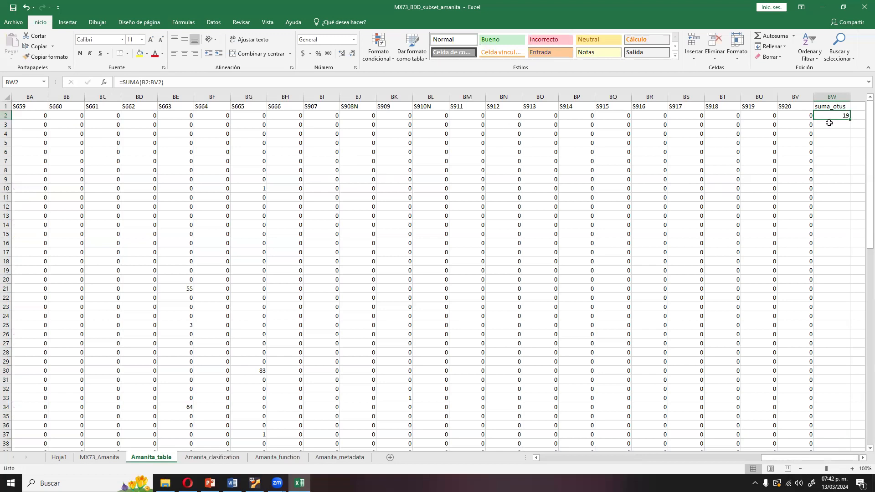
double_click(849, 119)
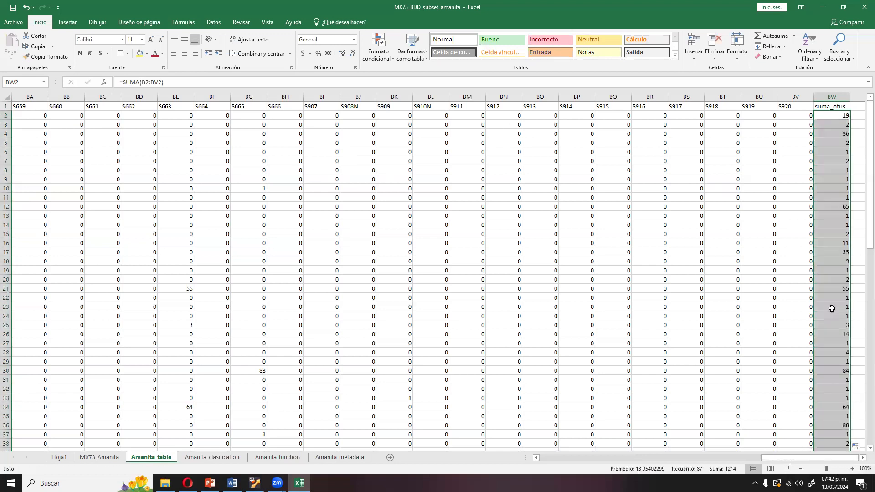
scroll(729, 384, "down", 8)
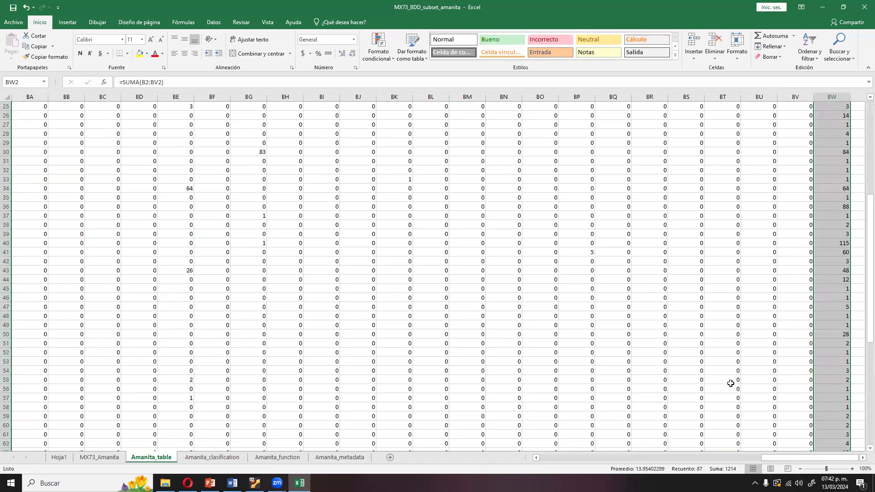
left_click_drag(863, 358, 862, 446)
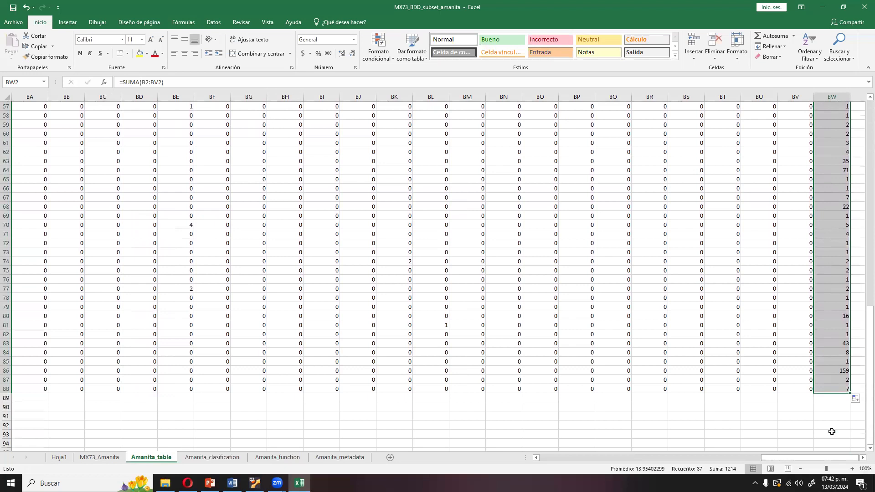
left_click(827, 389)
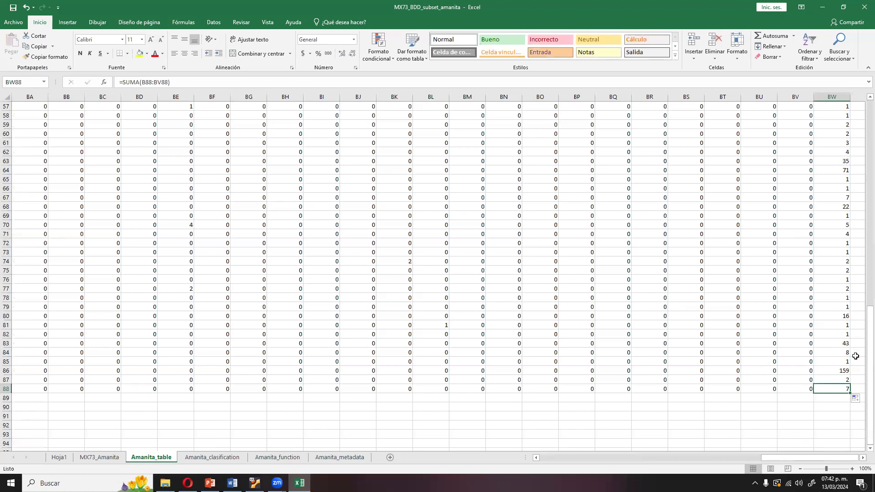
- Highlight the entire suma_otus column BW with yellow fill
left_click_drag(869, 391, 862, 137)
left_click_drag(861, 194, 862, 193)
left_click(832, 97)
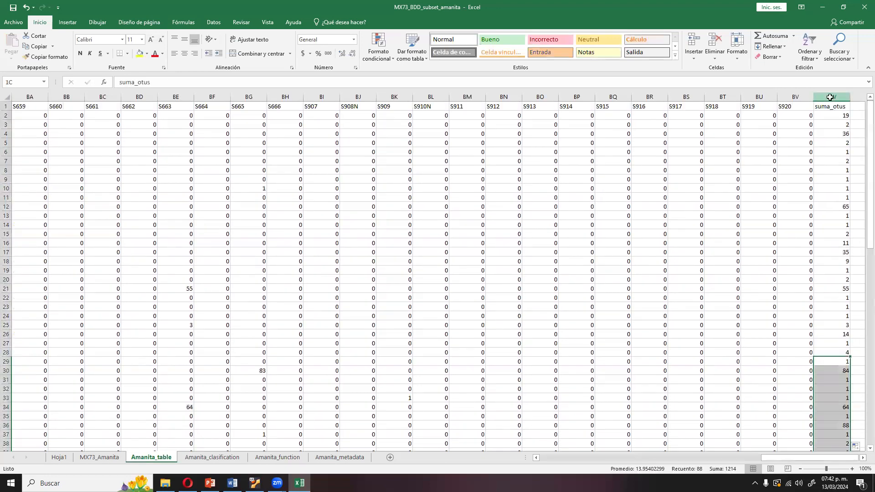
left_click(140, 53)
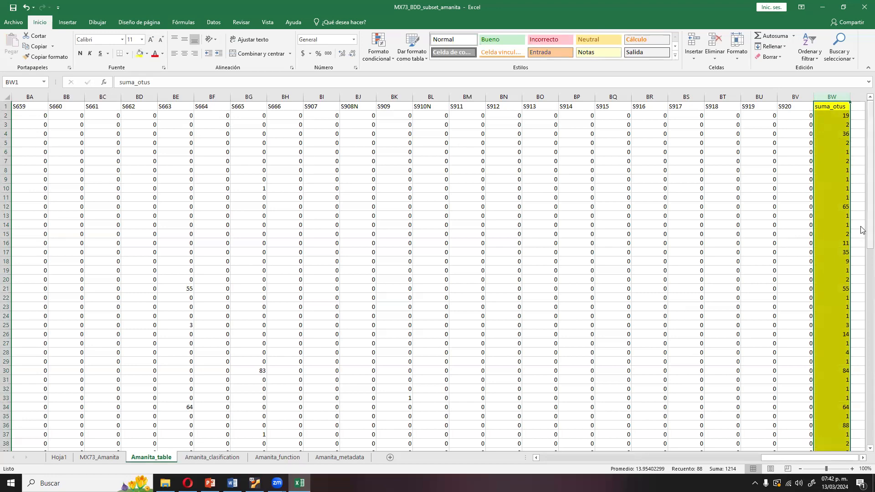
- Label the first empty row below the data by entering sums_sitios in cell A89
left_click_drag(780, 457, 139, 366)
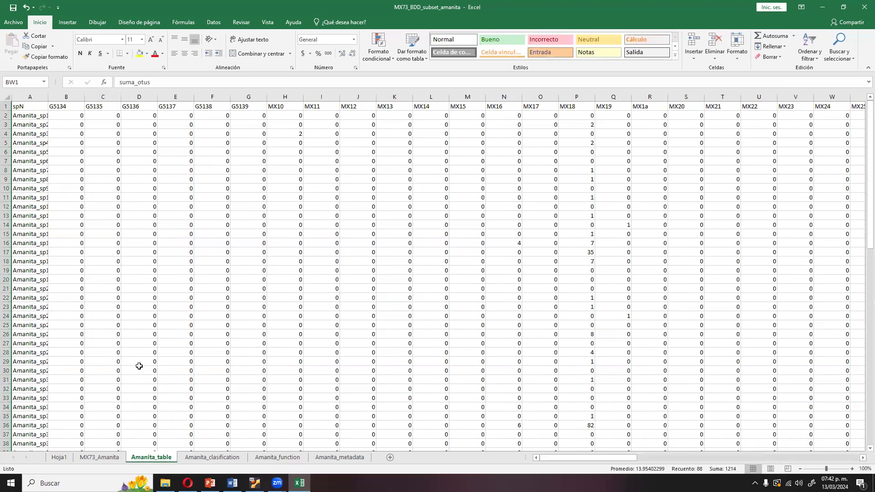
left_click_drag(864, 150, 757, 384)
scroll(192, 387, "down", 2)
left_click(25, 400)
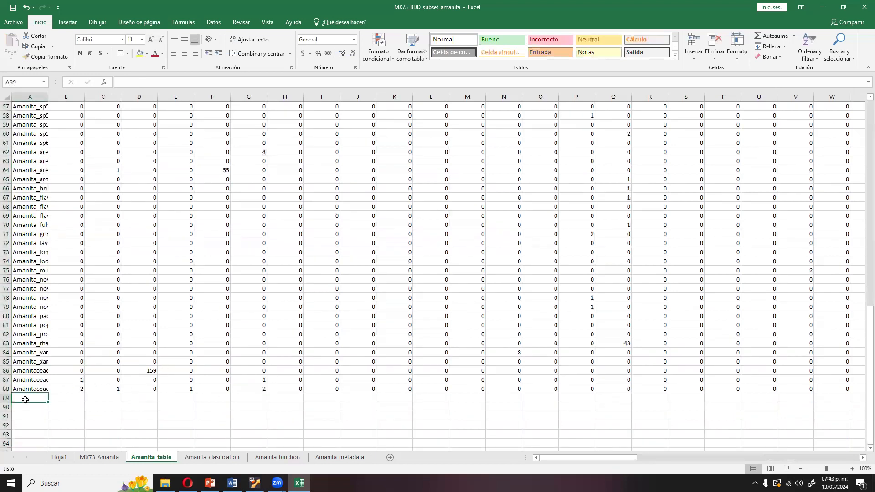
type("sums_sitios")
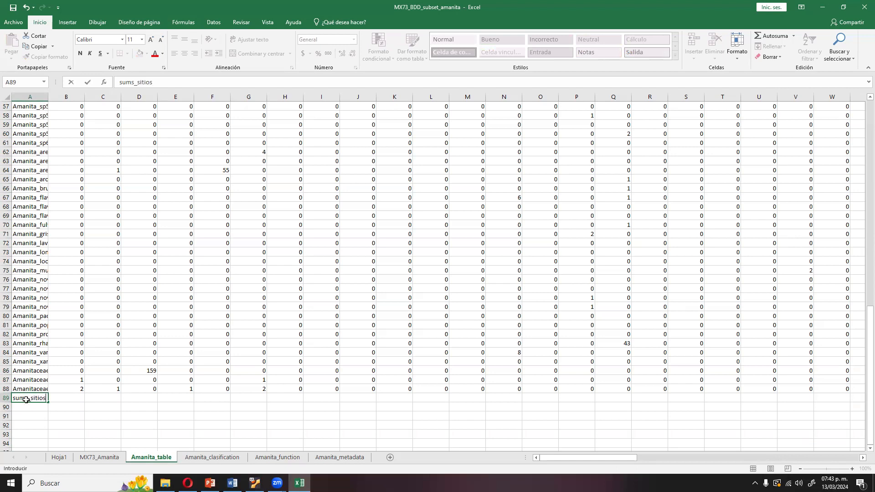
key("Tab")
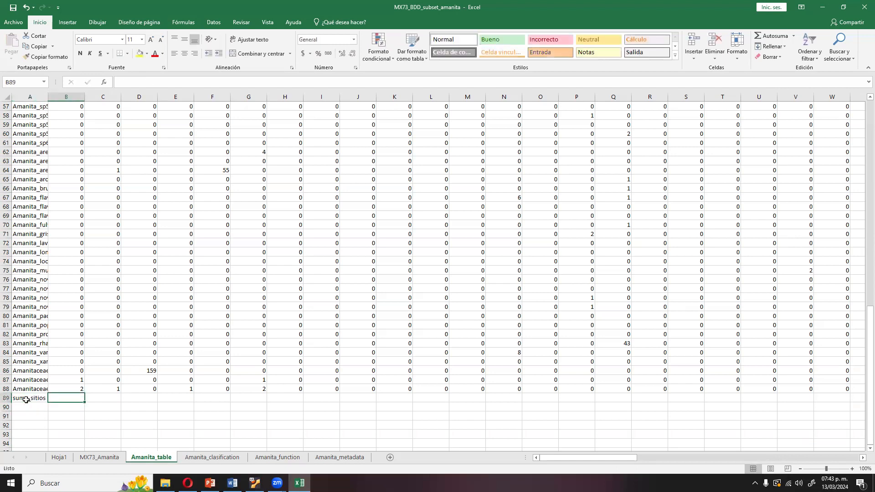
- Enter the formula =SUMA(B2:B88) in cell B89 to total the G5134 sample column
type("=")
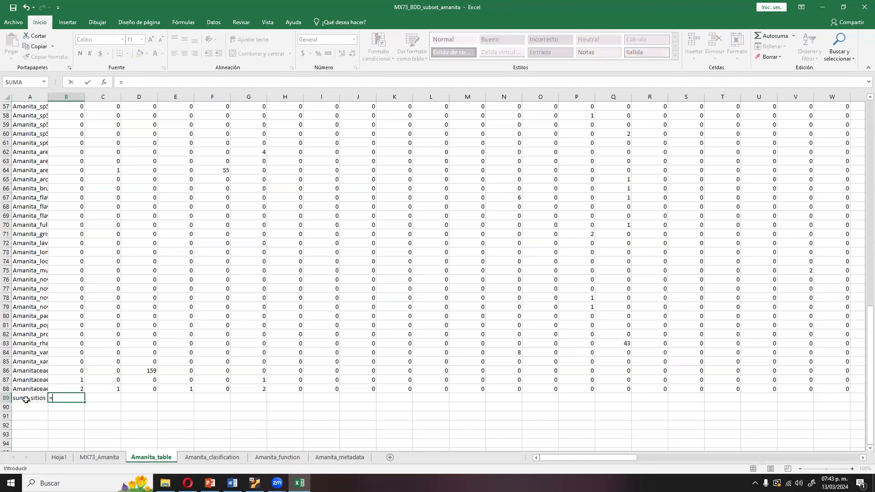
type("suma(")
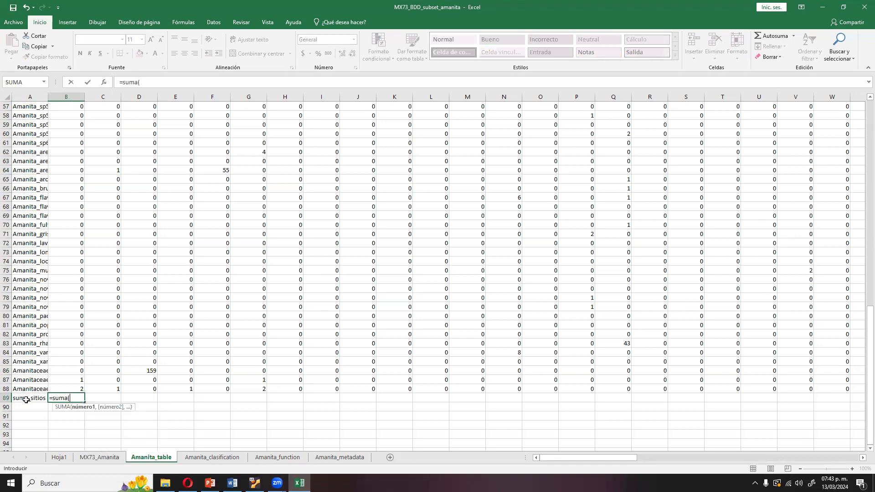
left_click(71, 390)
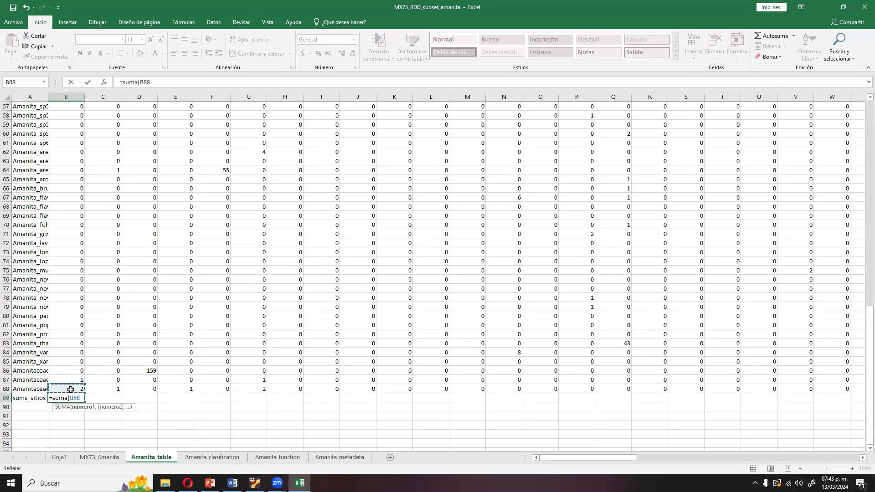
key("ctrl+shift+Up")
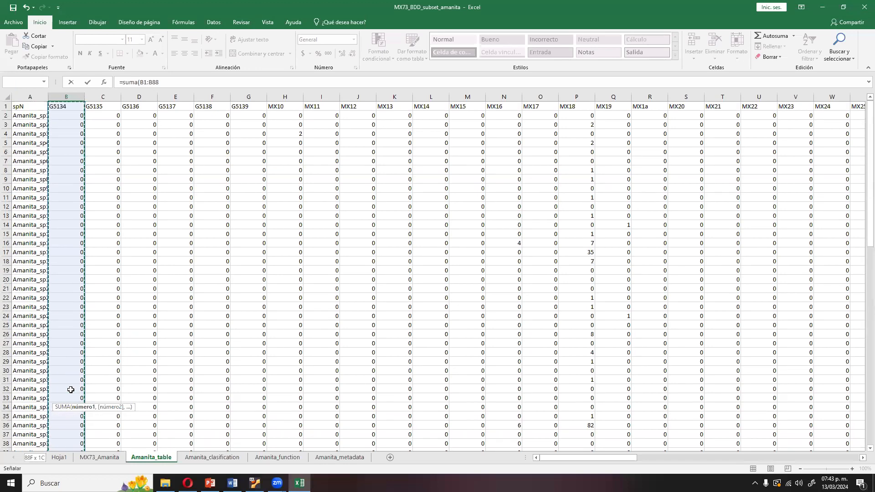
key("shift+Down")
type(")")
key("Return")
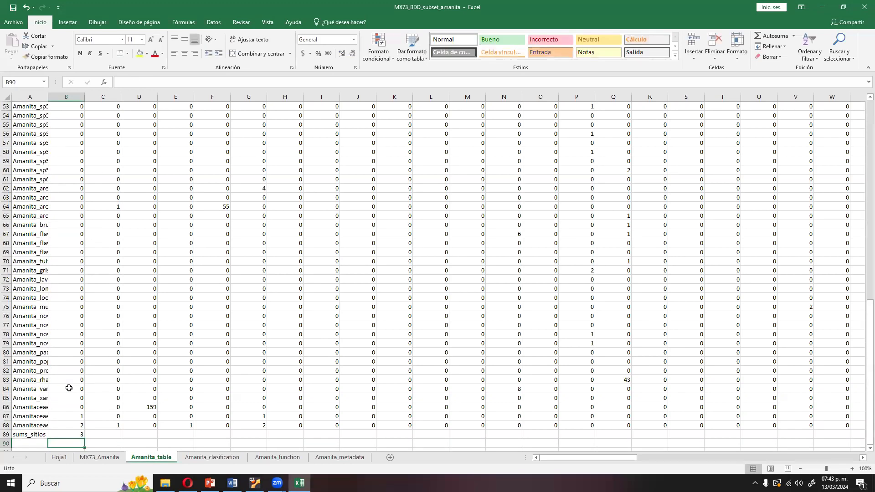
- Highlight row 89 with yellow fill and extend the B89 sum formula across to column BV
left_click(5, 435)
left_click(140, 53)
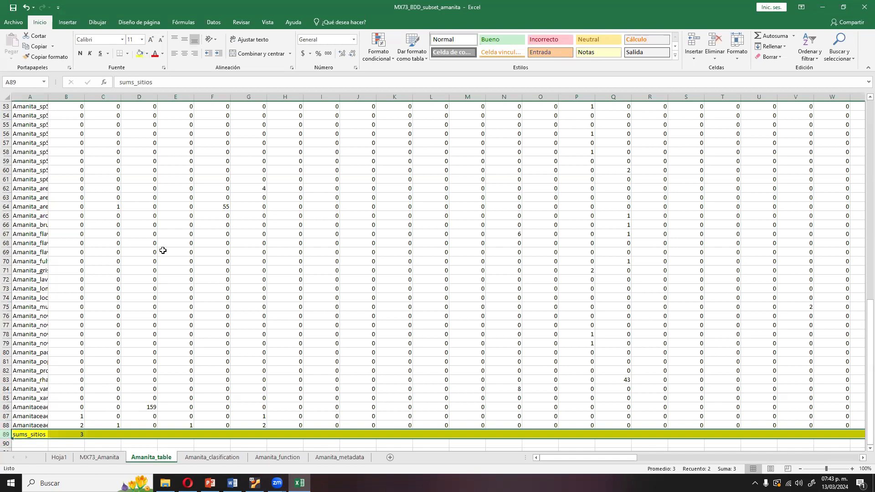
left_click(71, 433)
left_click_drag(85, 438, 775, 425)
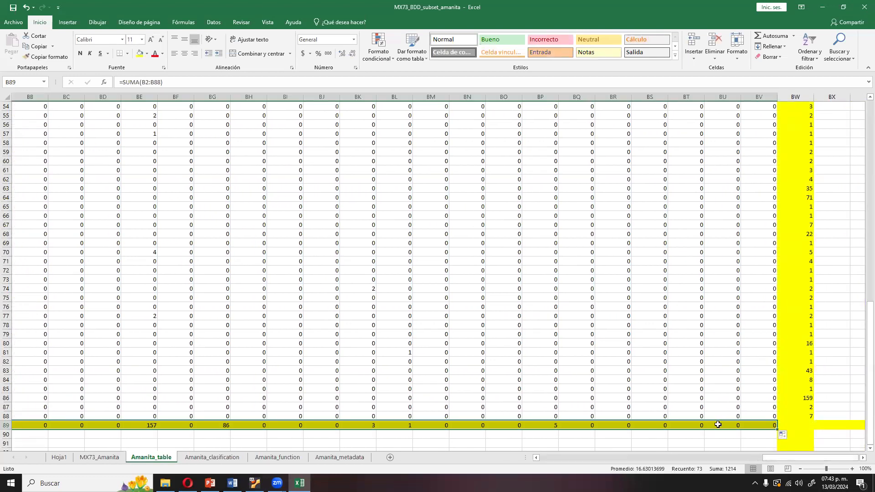
left_click(754, 424)
left_click_drag(745, 425, 590, 426)
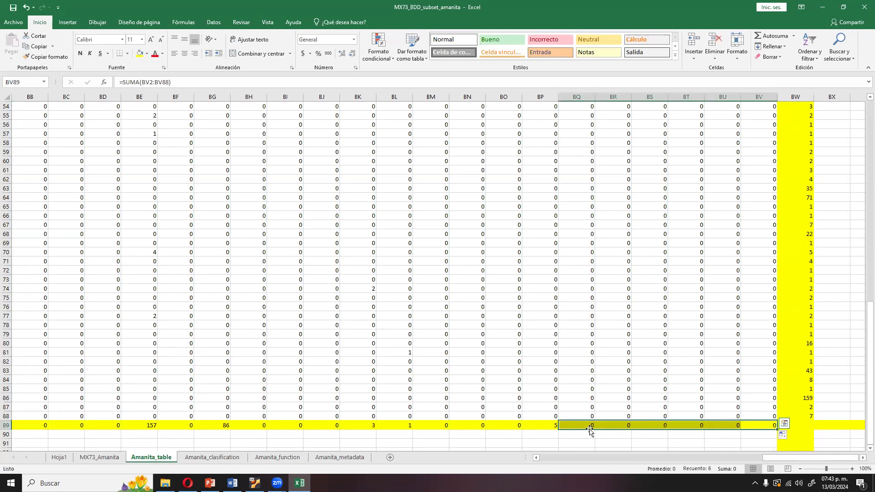
- Select columns BR to BV (S916 to S920) and examine their counts down to the sums_sitios row
left_click_drag(870, 364, 861, 116)
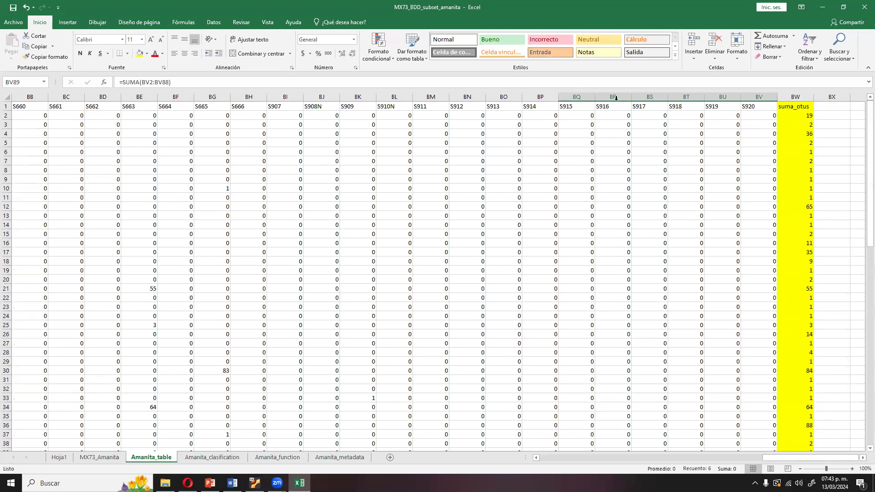
left_click(615, 97)
left_click_drag(740, 98, 759, 96)
left_click_drag(861, 191, 862, 401)
scroll(647, 385, "down", 2)
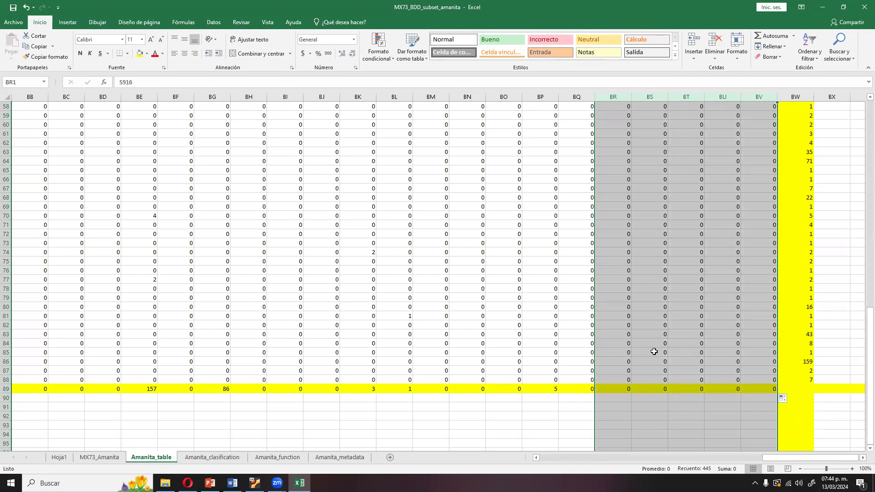
scroll(654, 352, "down", 1)
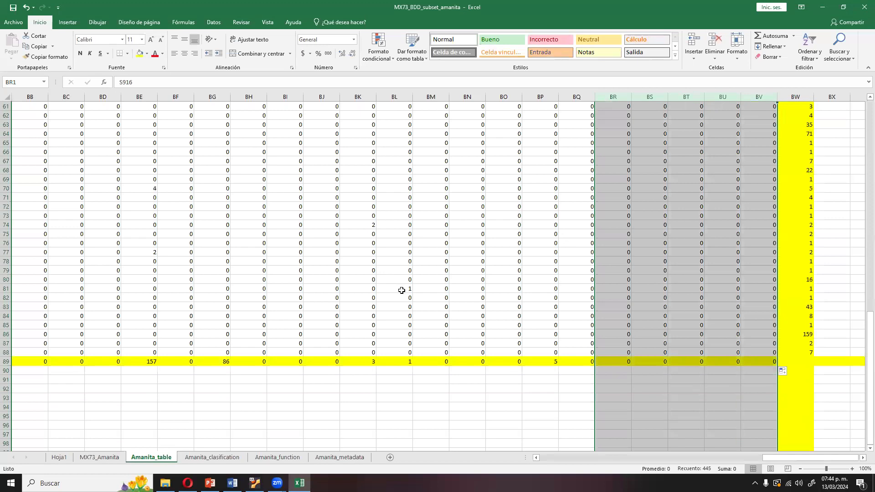
- Check individual counts in columns BL, BK and BE above the sums_sitios row
left_click(401, 291)
left_click(365, 227)
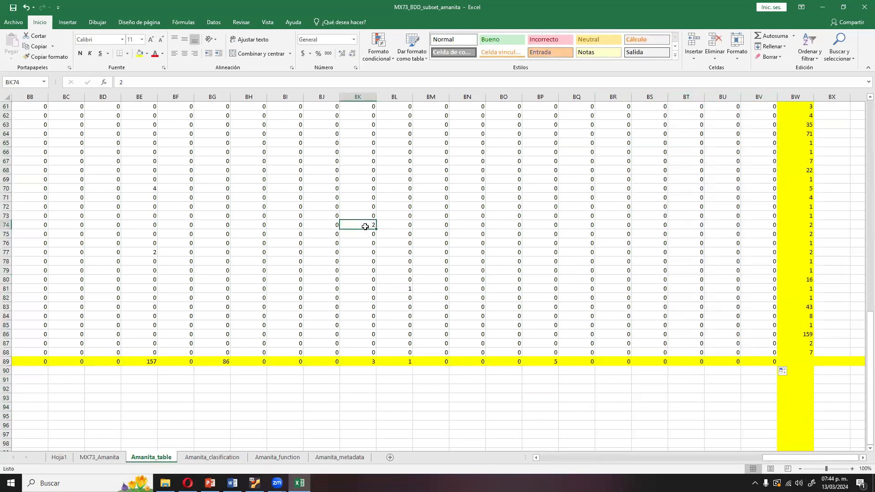
left_click(163, 187)
left_click(147, 191)
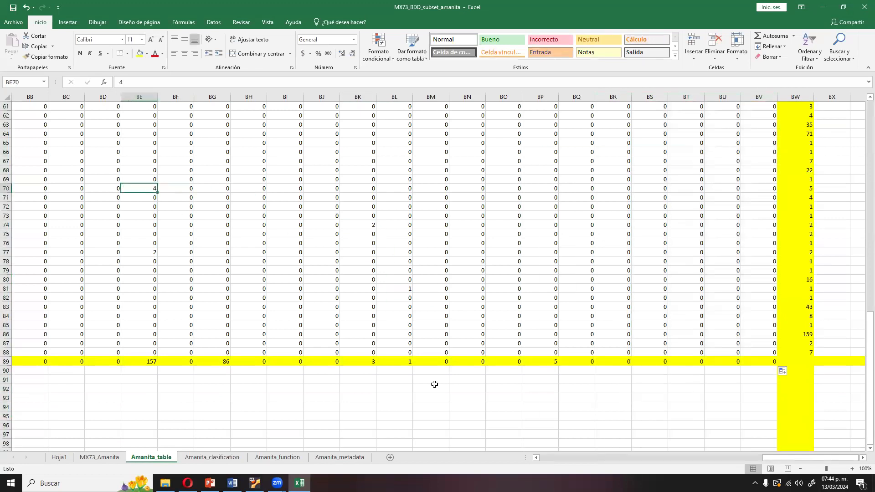
left_click(647, 316)
- Select columns I, J and K and examine their counts, sums_sitios totals and sample headers
left_click_drag(803, 457, 790, 457)
left_click(325, 362)
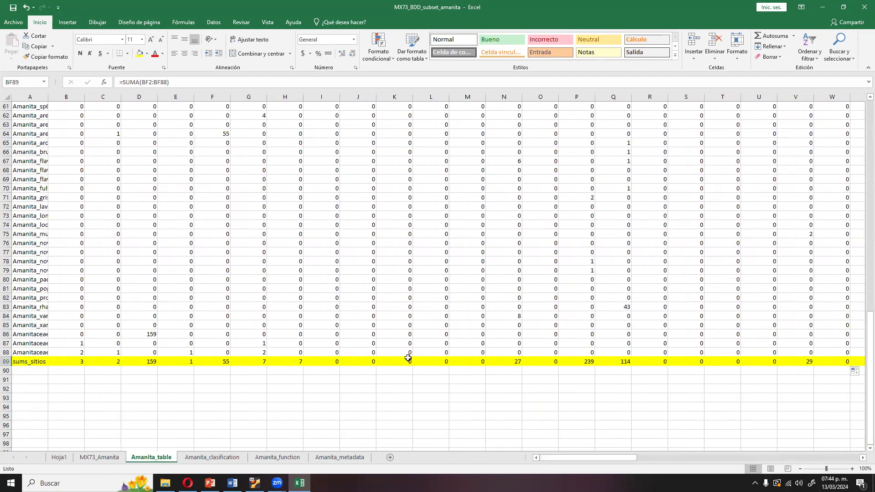
scroll(407, 355, "up", 3)
scroll(407, 355, "down", 2)
left_click(324, 97)
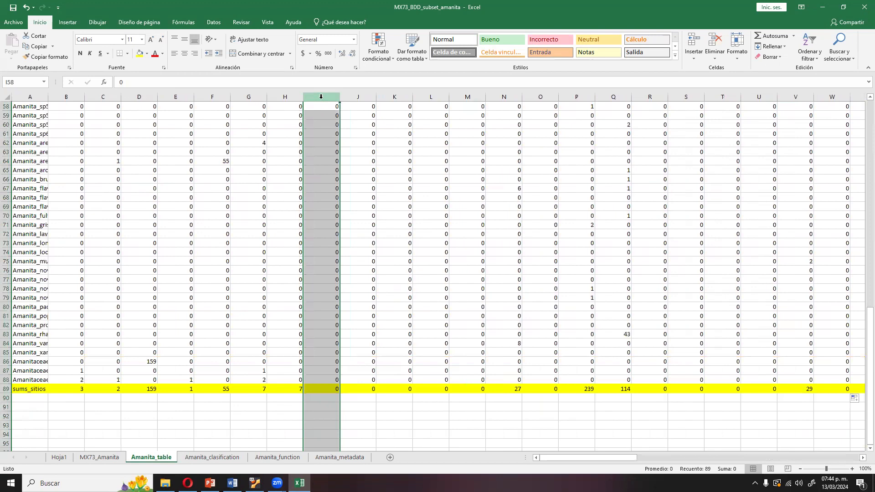
left_click(358, 93, "ctrl")
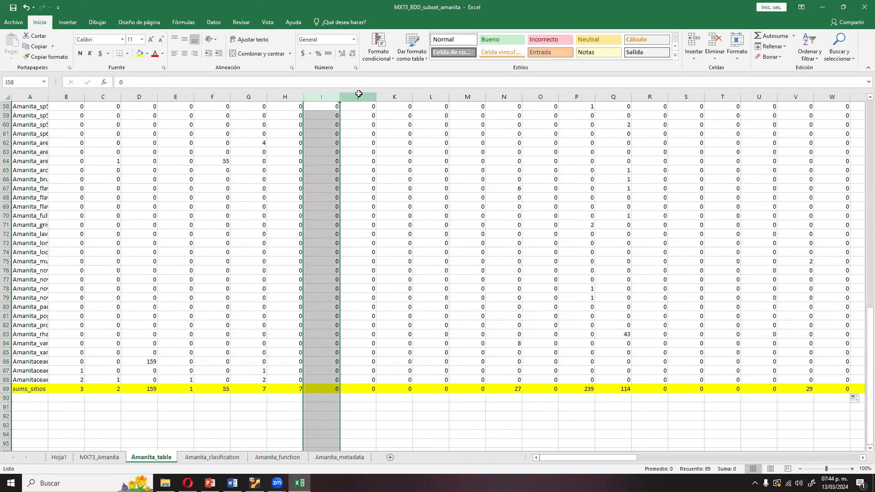
left_click(394, 97, "ctrl")
scroll(440, 166, "up", 6)
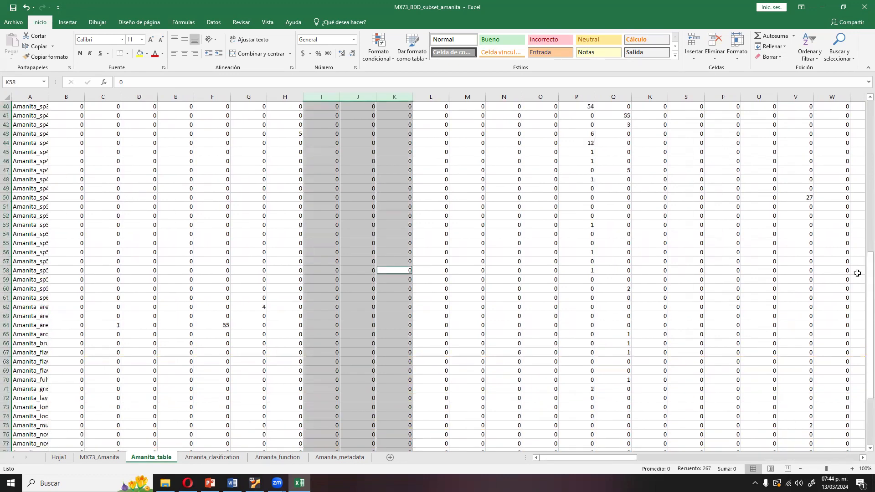
scroll(863, 279, "down", 6)
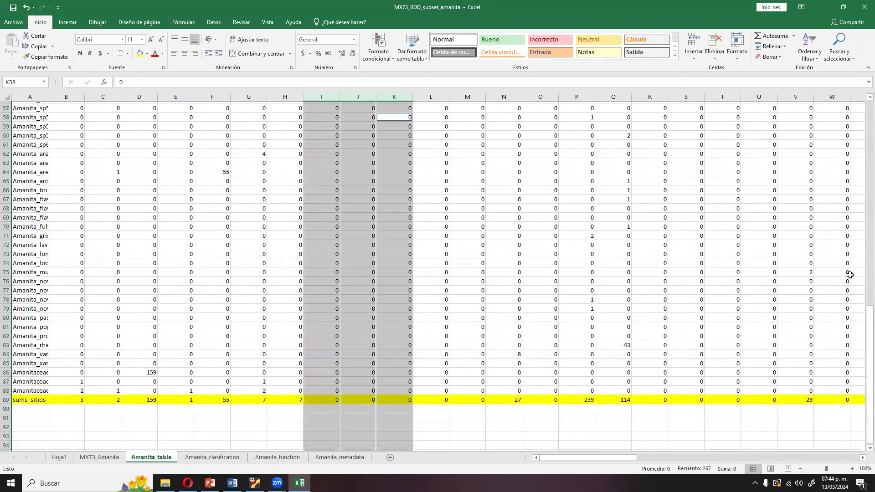
left_click_drag(870, 332, 859, 107)
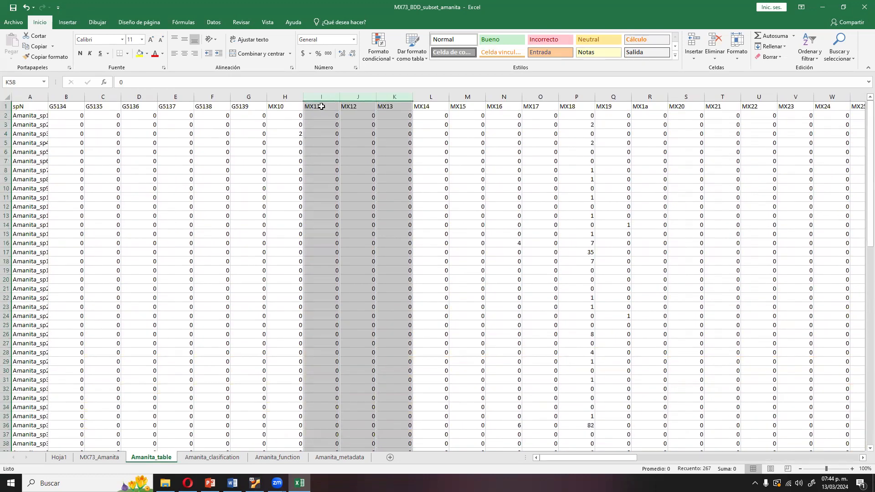
- Look at the sample names on the Amanita_metadata sheet and return to Amanita_table
left_click(339, 457)
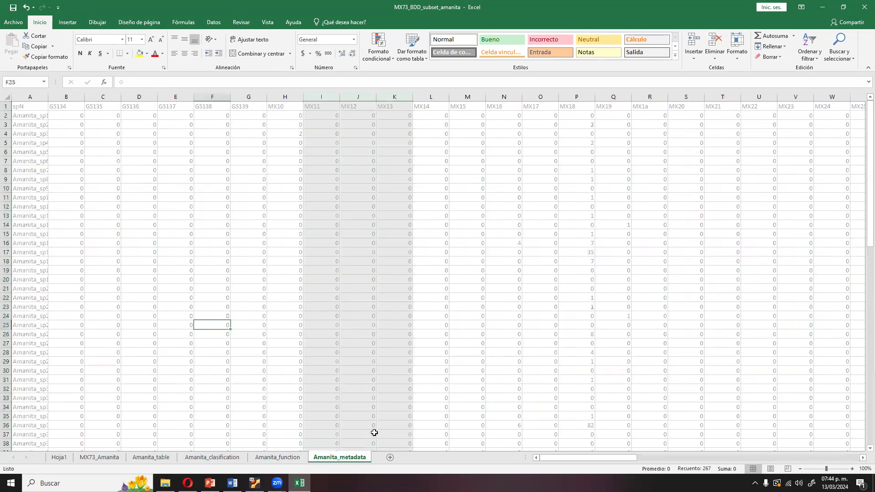
left_click_drag(40, 103, 36, 314)
key("ctrl+Page_Up")
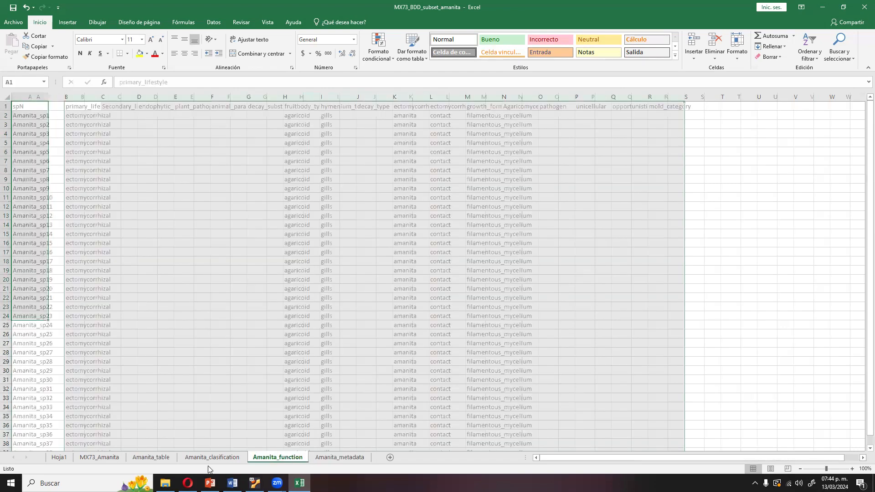
key("ctrl+Page_Up")
key("ctrl+Page_Up")
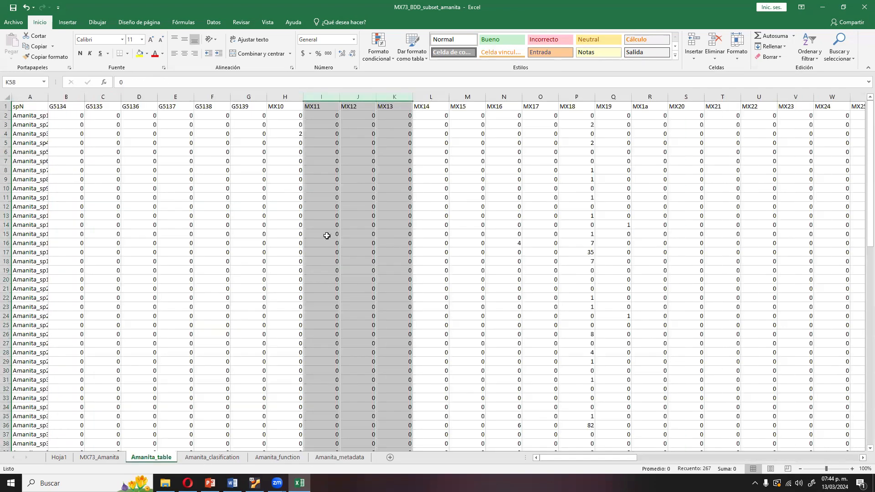
- Review the MX11 to MX13 columns across the full species list in Amanita_table
scroll(341, 255, "down", 1)
scroll(343, 253, "up", 1)
scroll(345, 277, "down", 13)
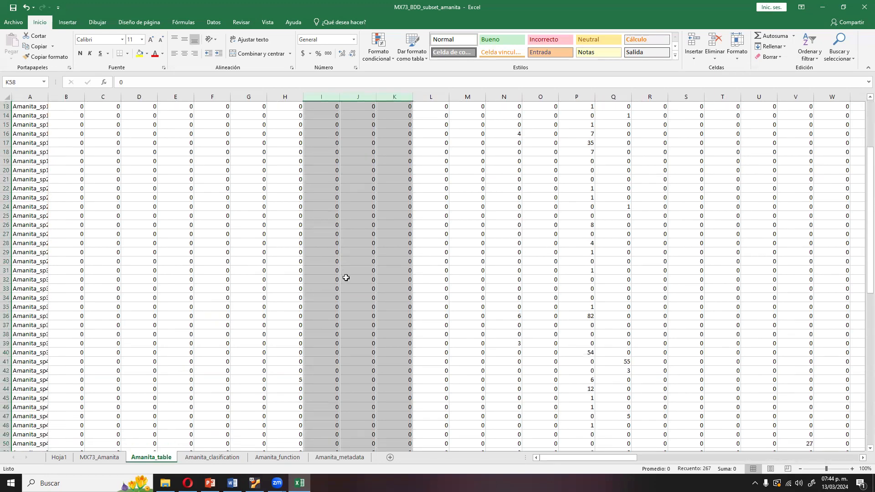
scroll(325, 275, "up", 1)
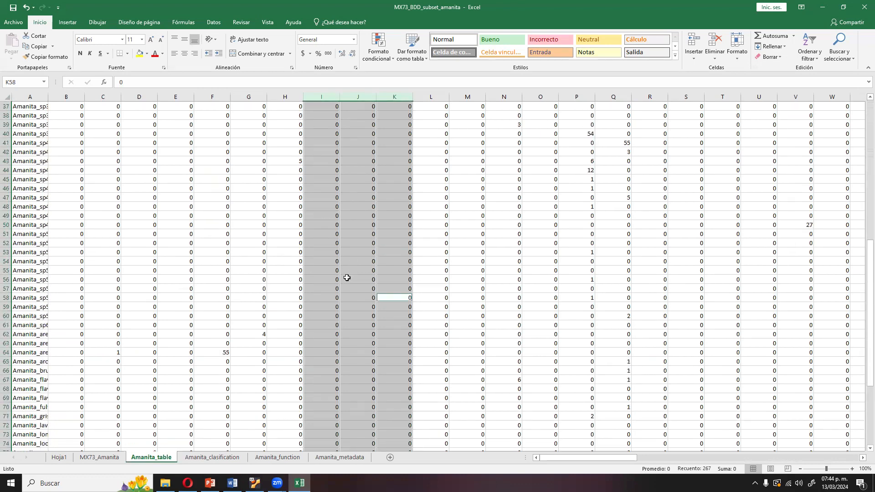
scroll(453, 279, "down", 6)
scroll(419, 273, "up", 5)
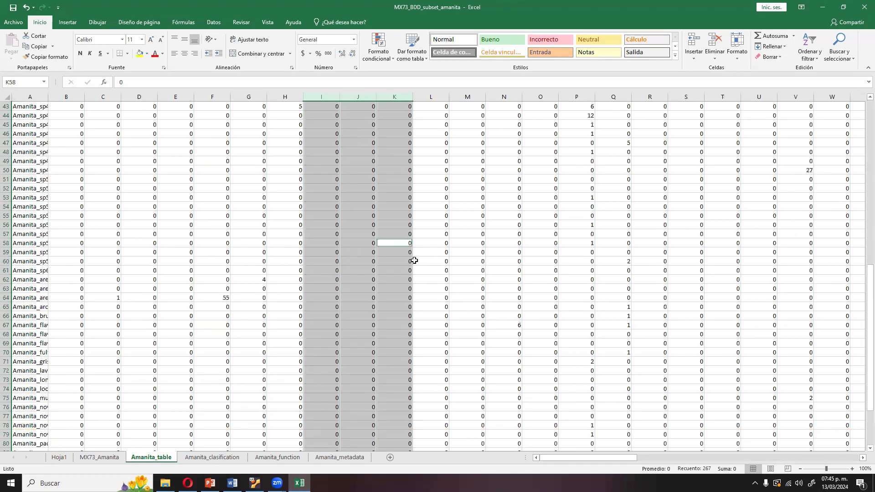
scroll(418, 255, "down", 5)
scroll(424, 255, "up", 9)
scroll(423, 255, "up", 7)
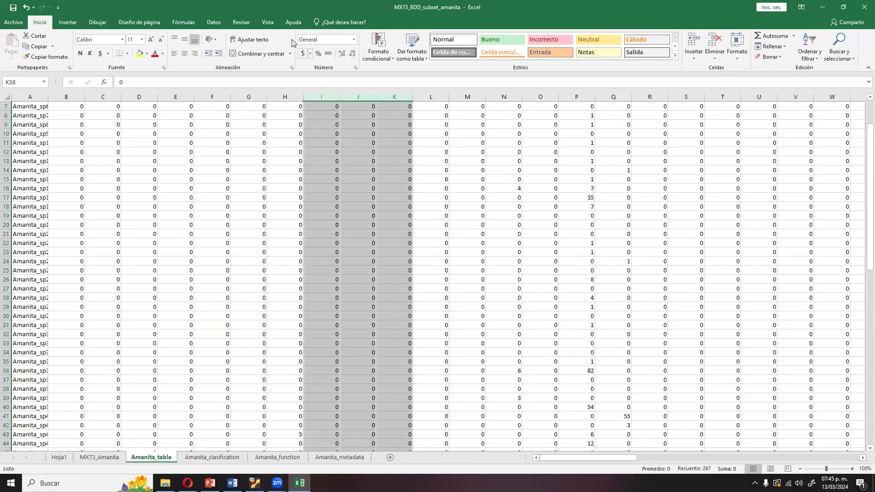
- Split the Amanita_table view into panes just below header row 1 and just after column A
left_click(268, 22)
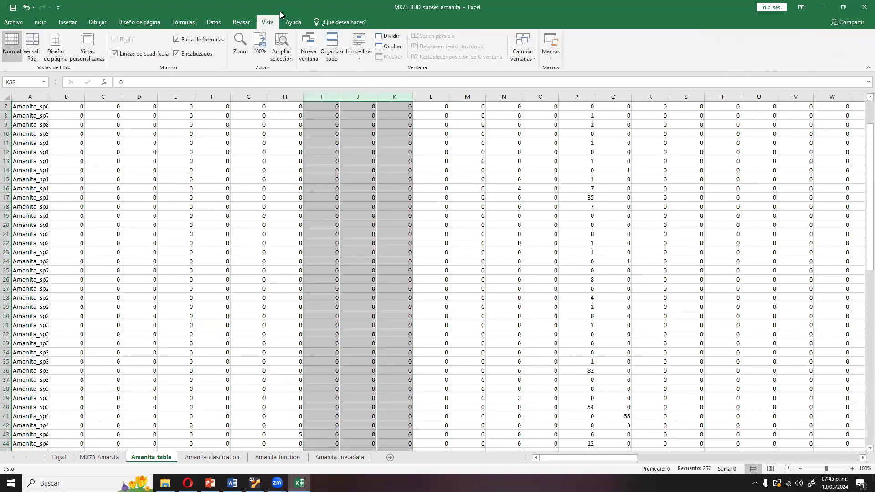
left_click(391, 40)
left_click_drag(449, 269, 450, 121)
left_click(408, 114)
key("ctrl+Up")
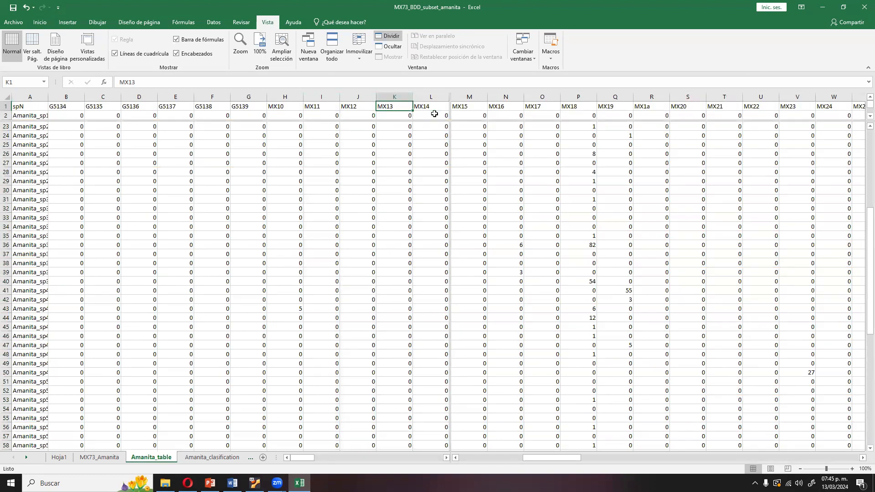
left_click_drag(450, 120, 47, 112)
- Check the sums_sitios totals for MX20 and MX1a, and fill the MX1a header cell R1 with orange
left_click(198, 197)
scroll(219, 219, "down", 3)
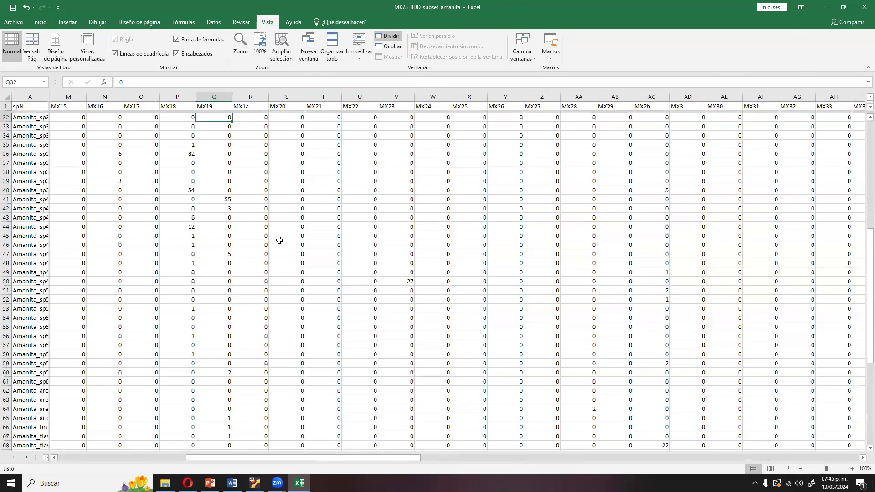
scroll(863, 263, "down", 10)
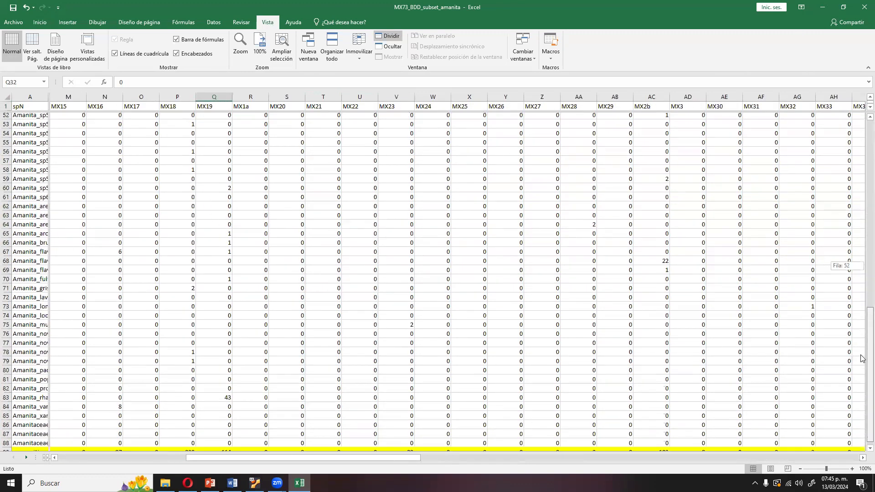
left_click(276, 363)
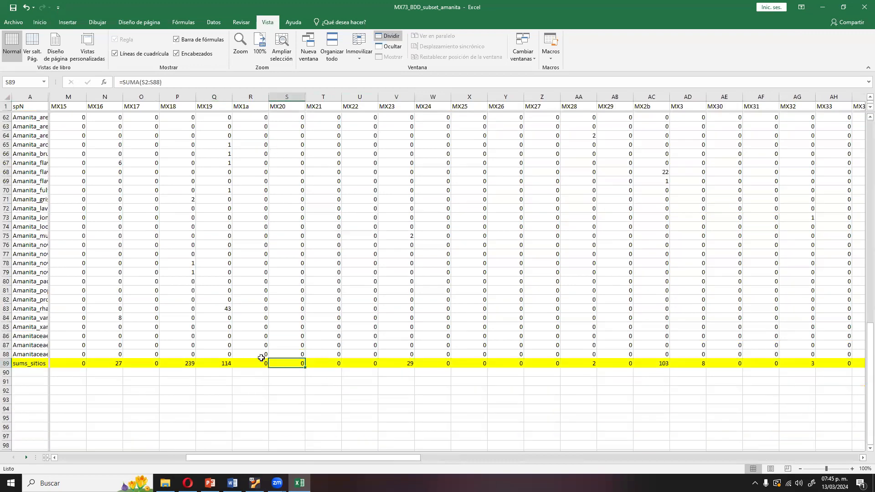
left_click(243, 363)
left_click(246, 106)
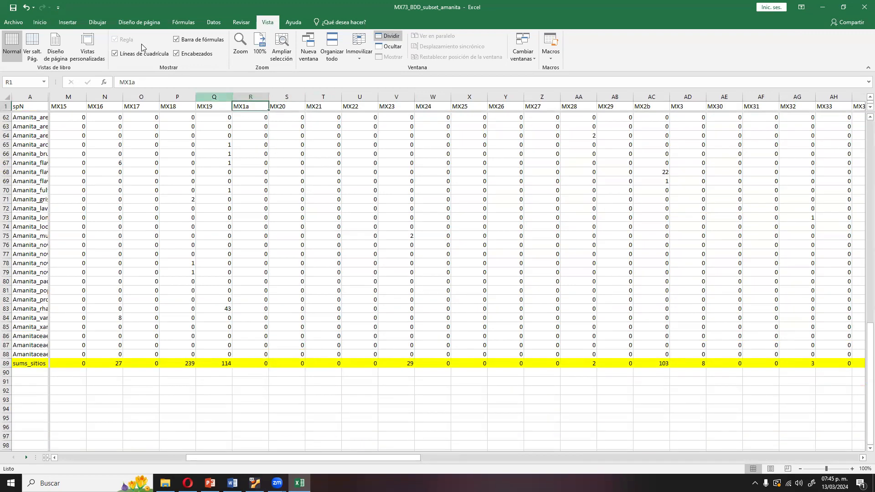
left_click(39, 22)
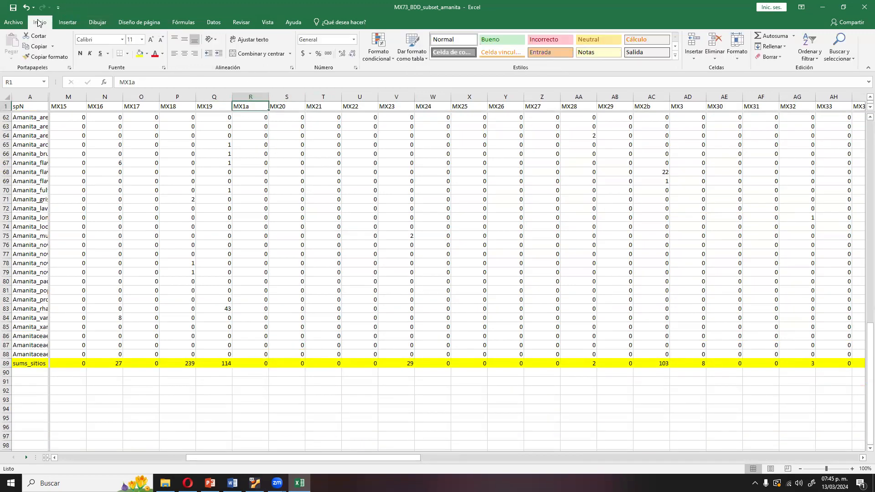
left_click(146, 53)
left_click(178, 75)
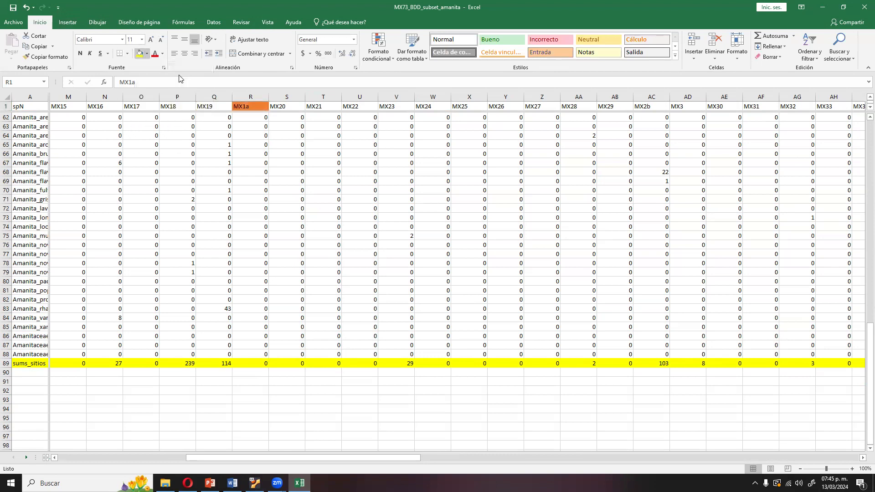
- Fill the MX20, MX21 and MX22 header cells with the same orange
left_click(294, 109)
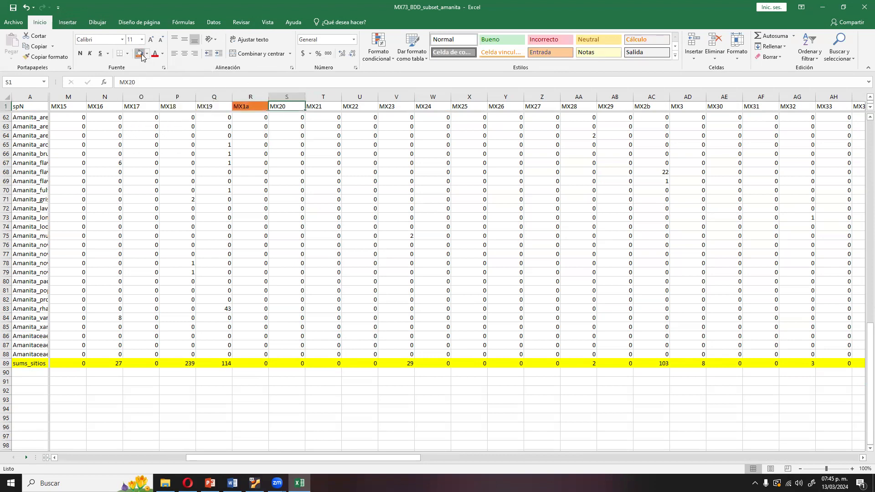
left_click(141, 54)
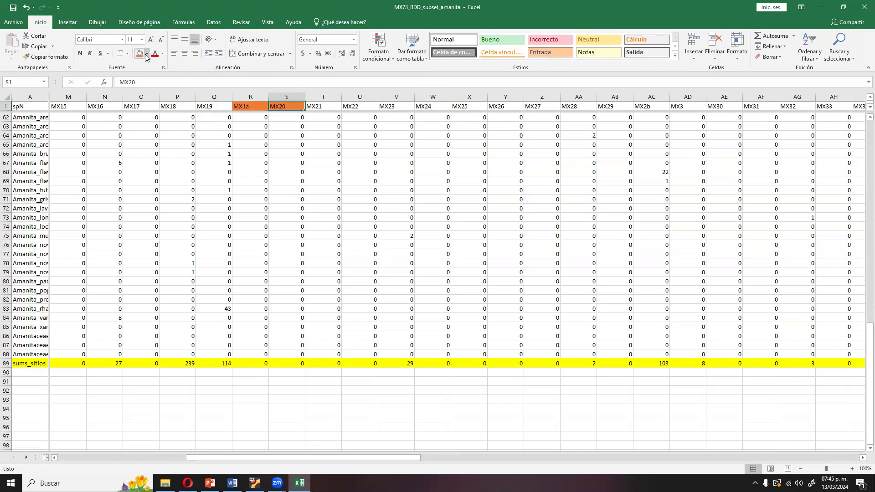
left_click(322, 106)
left_click(141, 53)
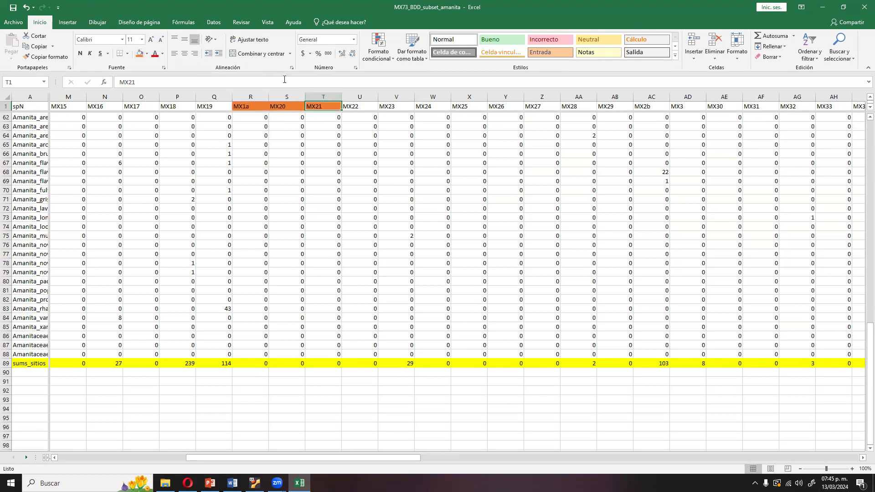
left_click(363, 108)
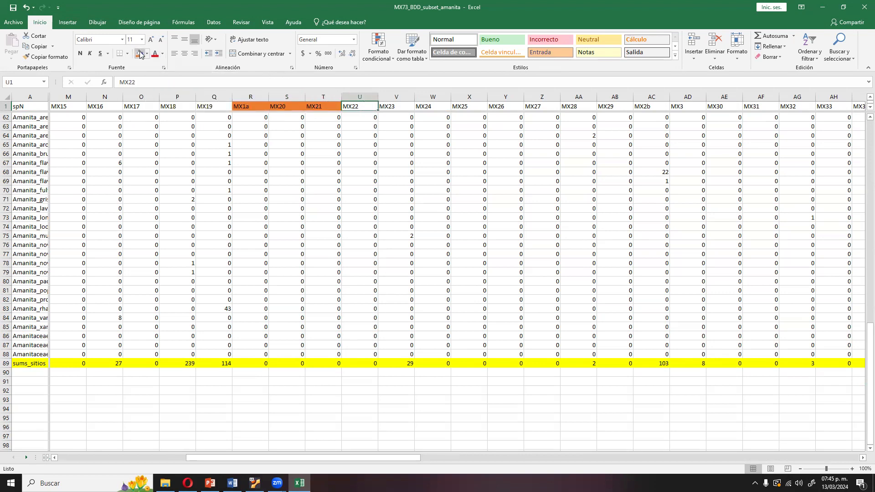
left_click(141, 54)
- Fill the MX24, MX25, MX26, MX27 and MX29 header cells with the same orange
left_click(441, 108)
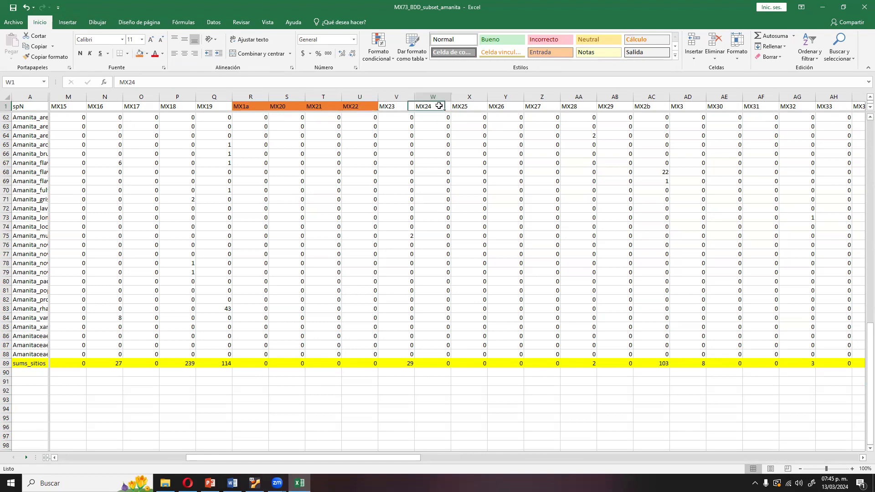
left_click(139, 55)
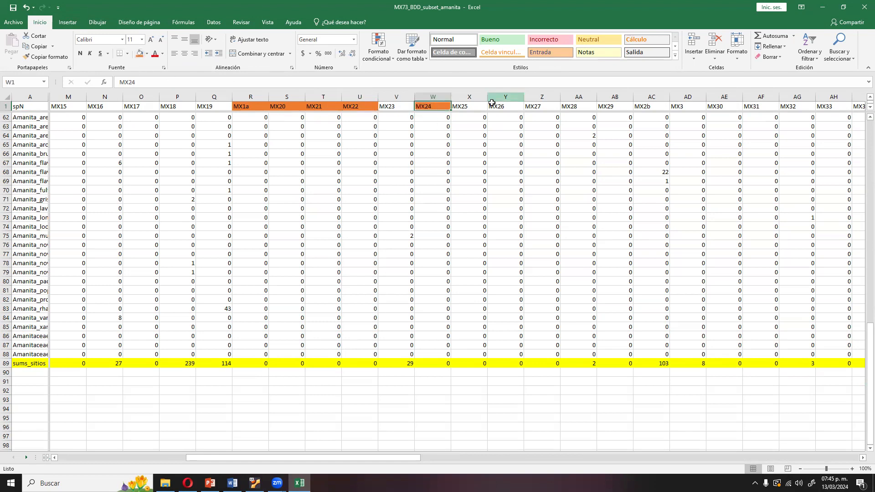
left_click(479, 107)
left_click(140, 54)
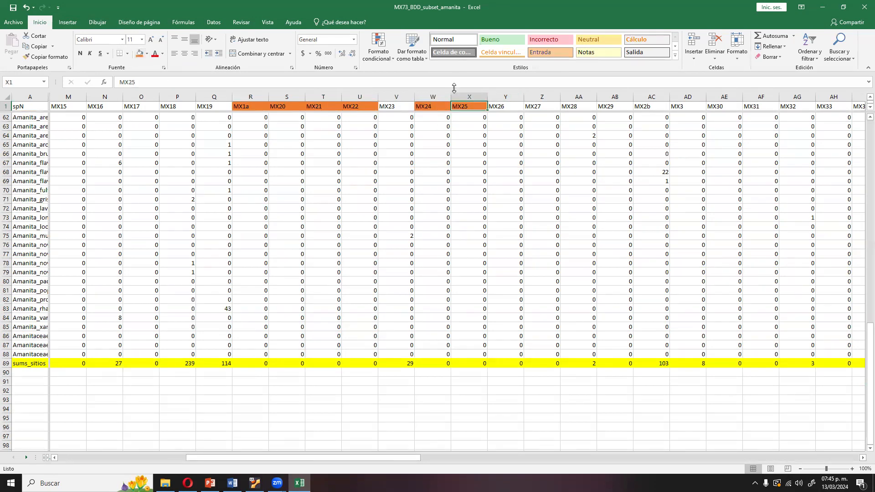
left_click(504, 106)
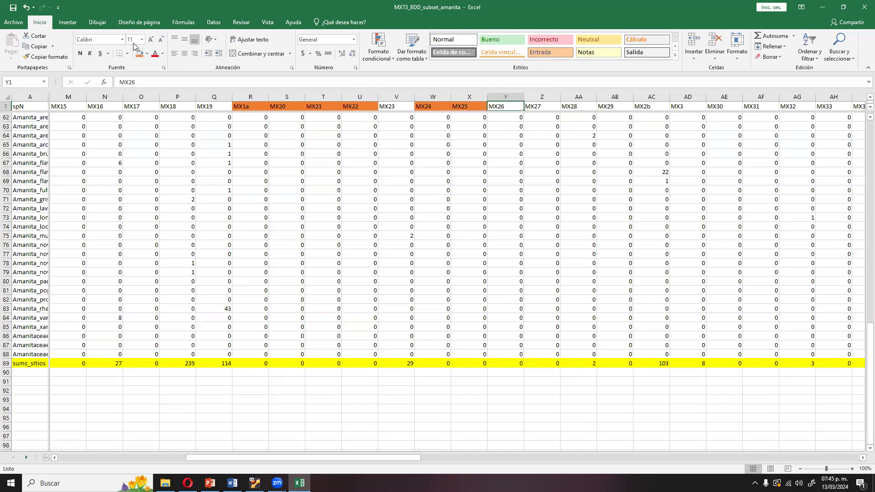
left_click(140, 54)
left_click(543, 105)
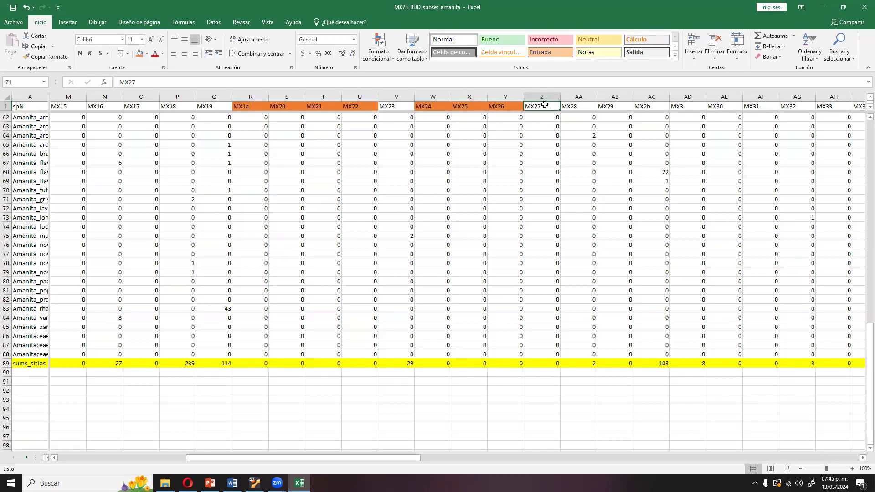
left_click(140, 54)
left_click(615, 106)
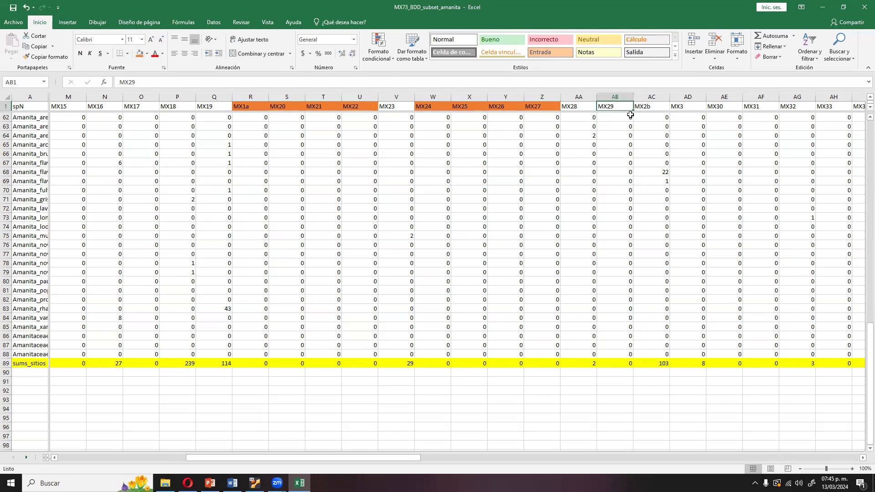
left_click(139, 53)
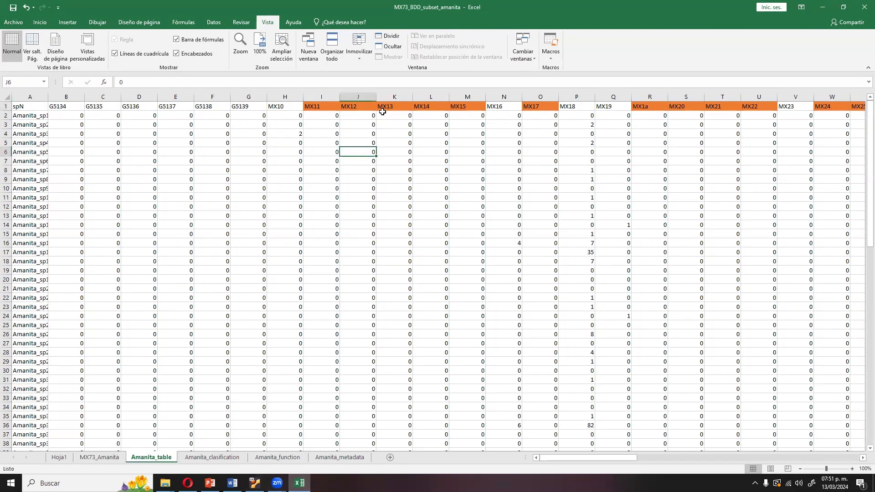
left_click(179, 167)
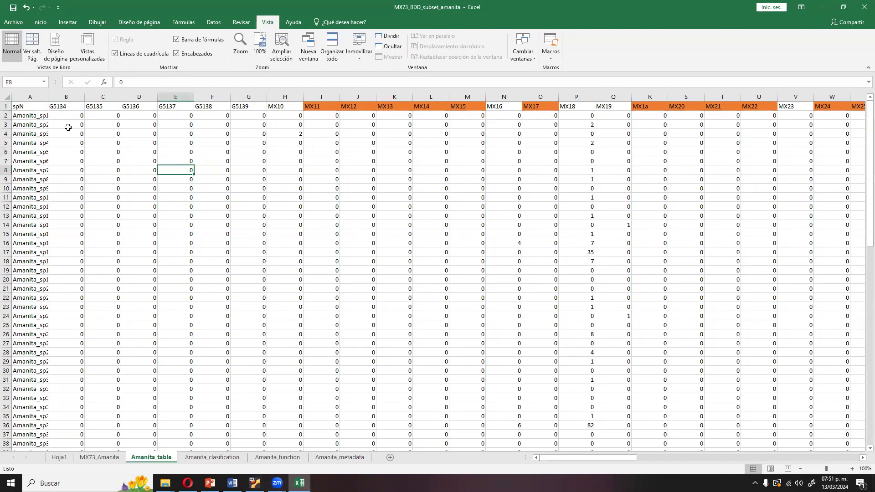
left_click_drag(28, 110, 811, 104)
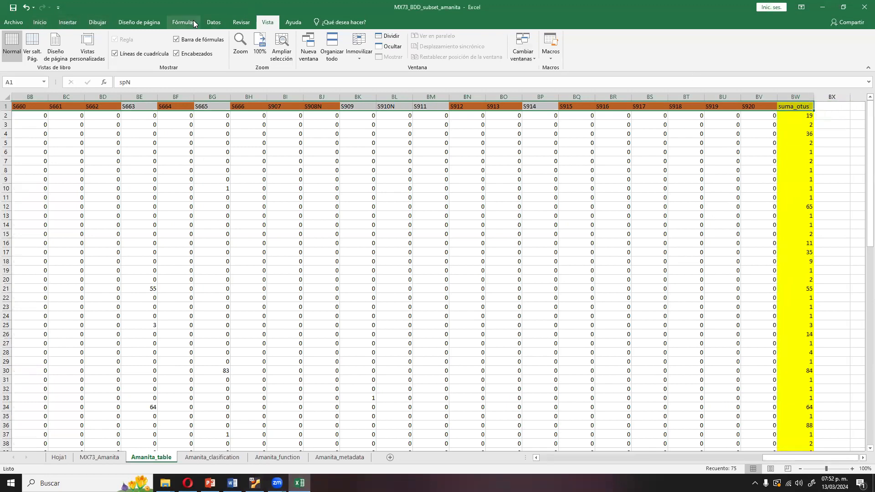
left_click(214, 22)
left_click(314, 39)
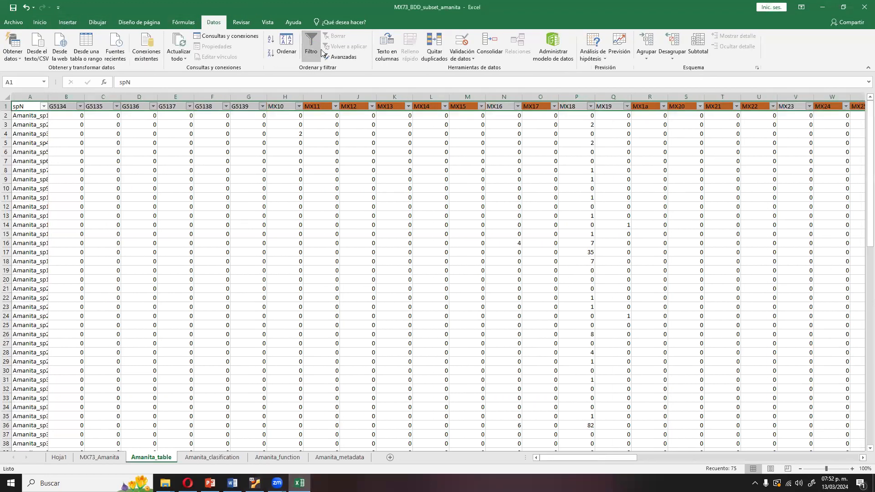
scroll(772, 448, "right", 1)
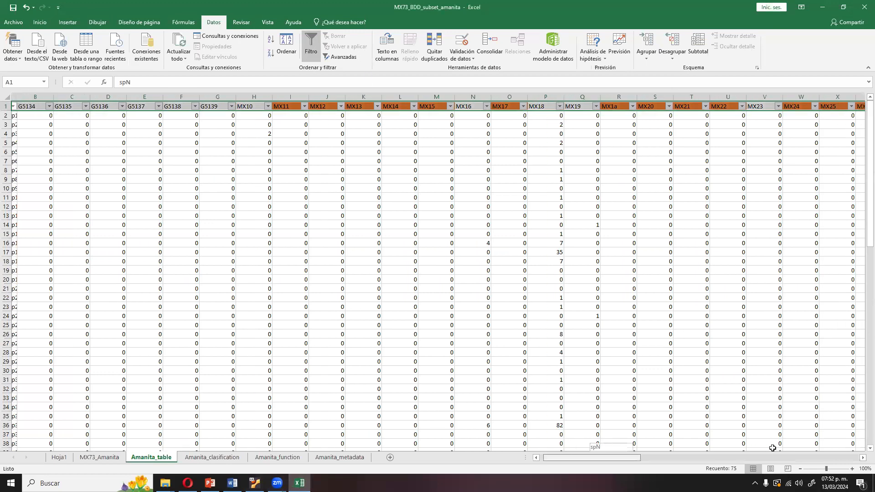
scroll(773, 448, "right", 15)
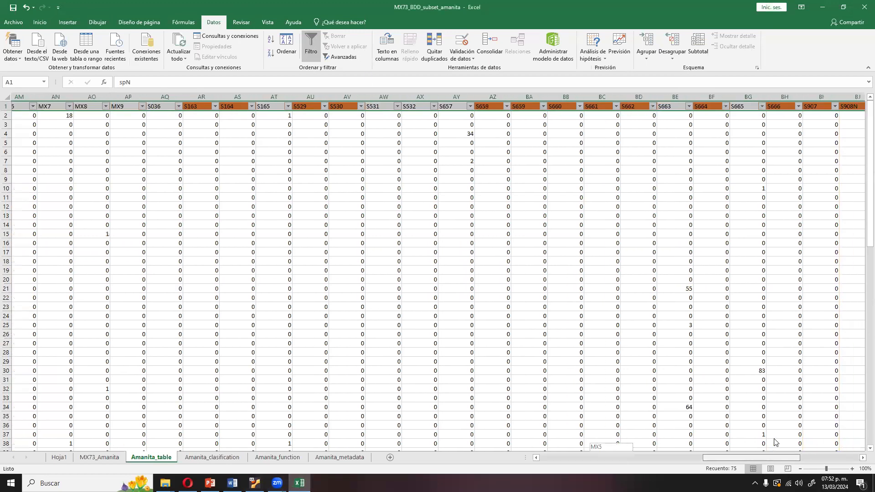
left_click_drag(861, 429, 367, 359)
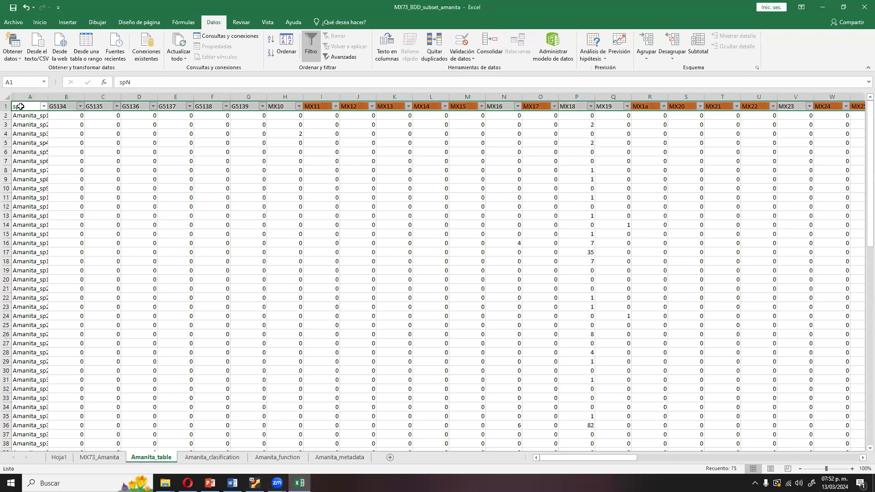
key("ctrl+shift+l")
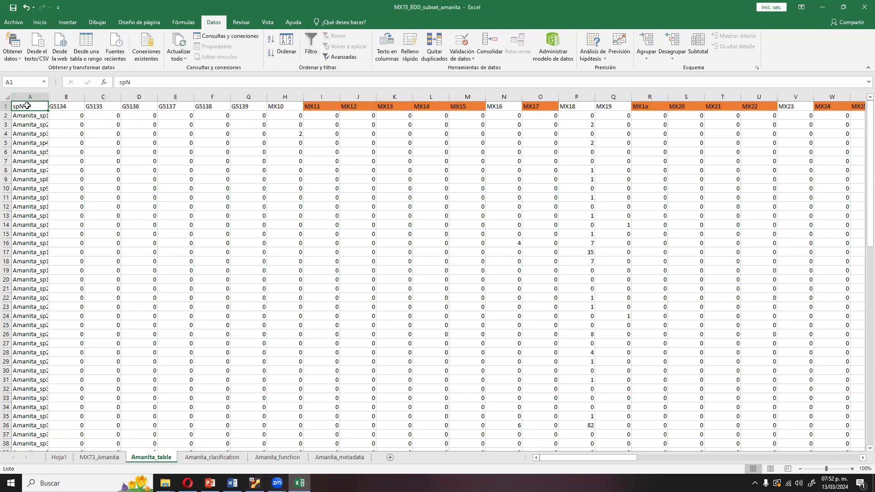
- Copy the whole Amanita_table data range from A1, including both totals, and paste it transposed at BA92
key("ctrl+shift+End")
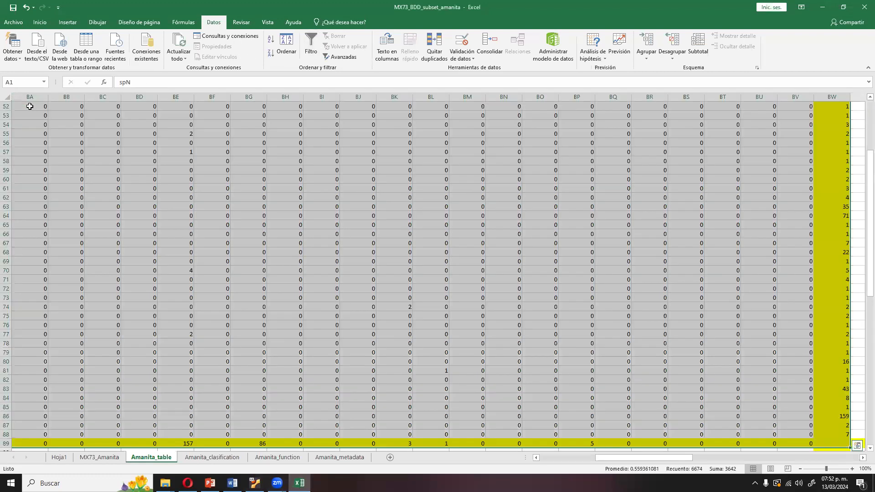
key("ctrl+c")
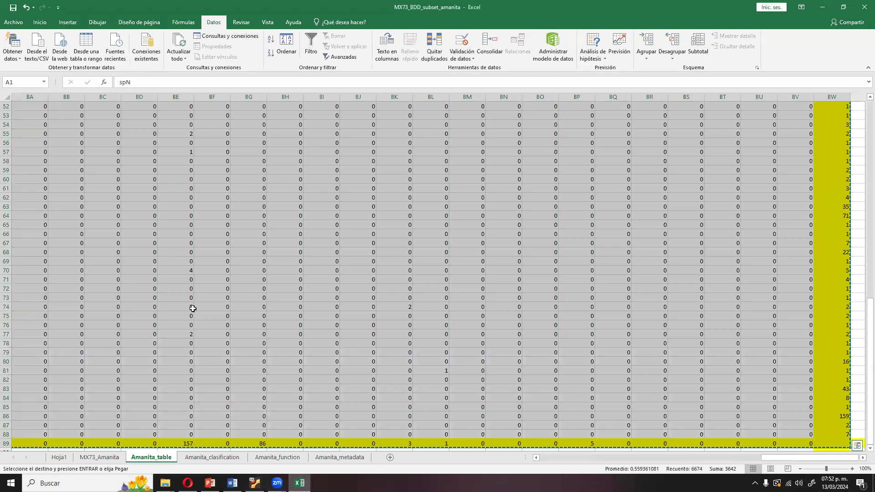
scroll(45, 374, "down", 6)
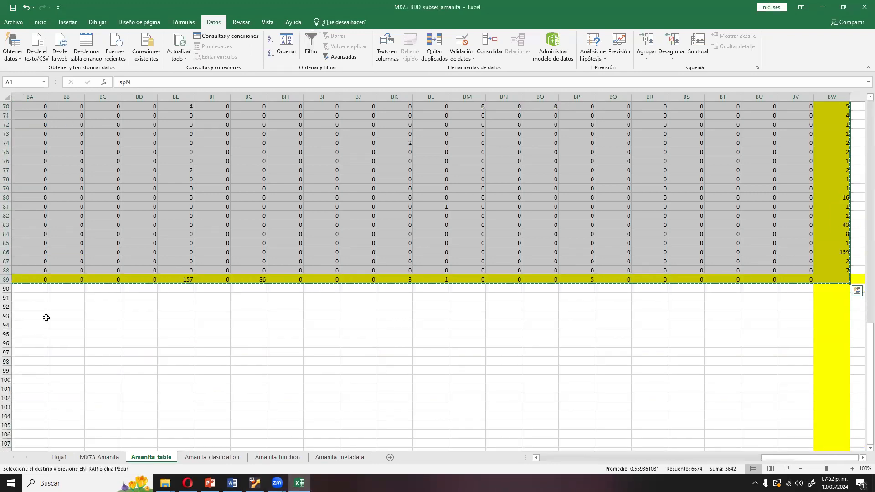
scroll(41, 306, "down", 2)
left_click(19, 251)
right_click(20, 252)
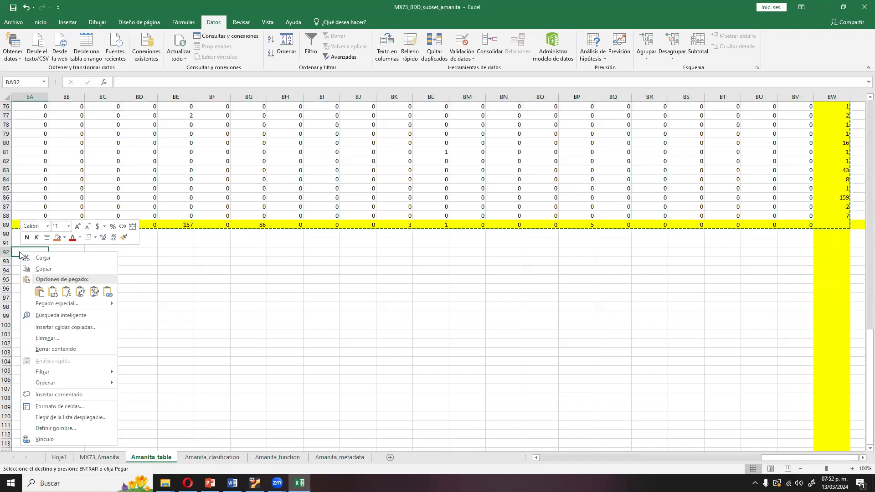
left_click(80, 292)
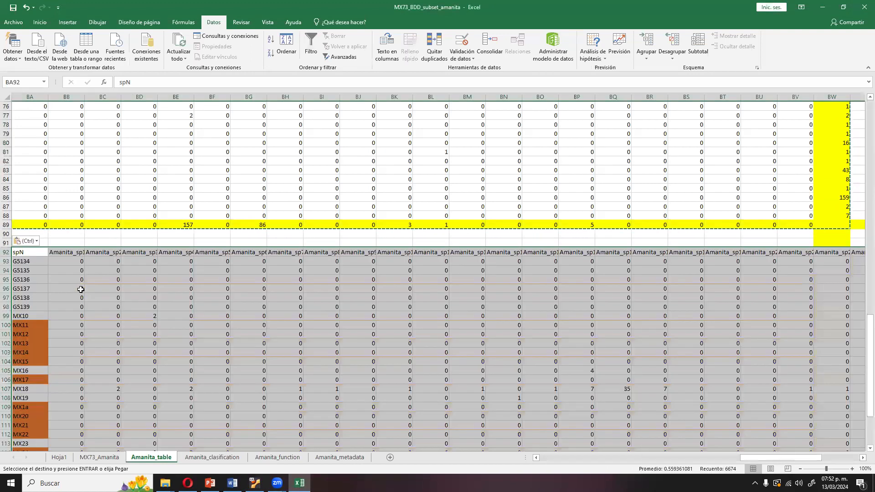
- Add filters to header row 92 of the transposed table and sort it by sums_sitios from largest to smallest
left_click_drag(26, 260, 861, 265)
left_click(800, 250)
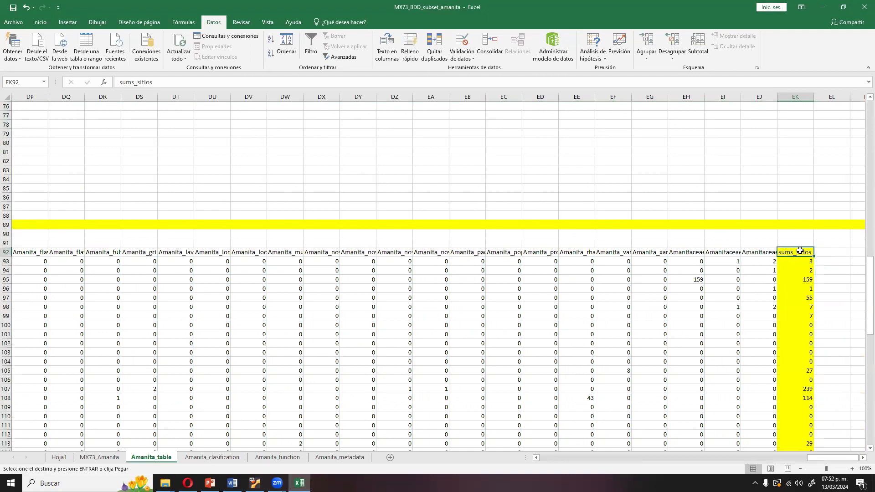
key("ctrl+v")
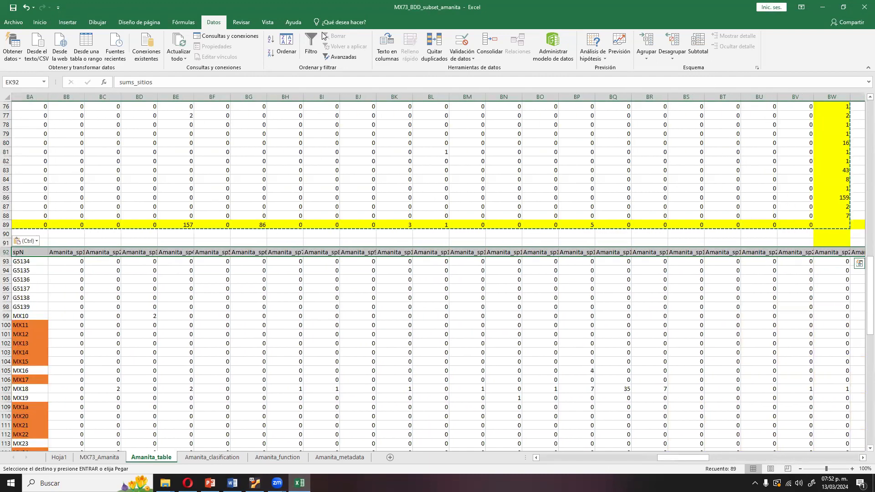
left_click(310, 46)
left_click_drag(777, 454, 835, 457)
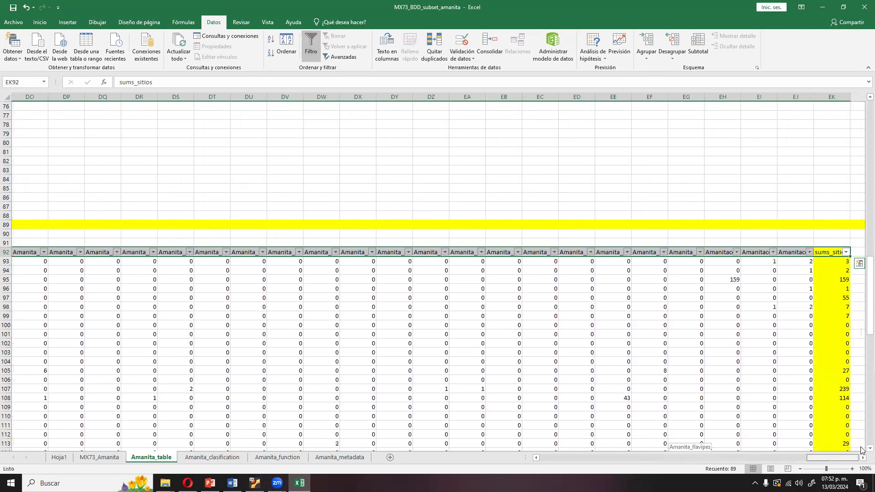
left_click(846, 252)
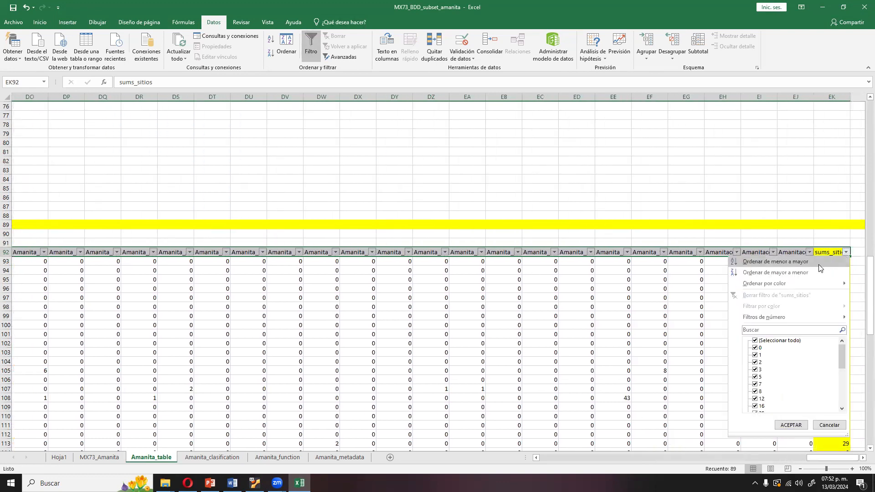
left_click(775, 273)
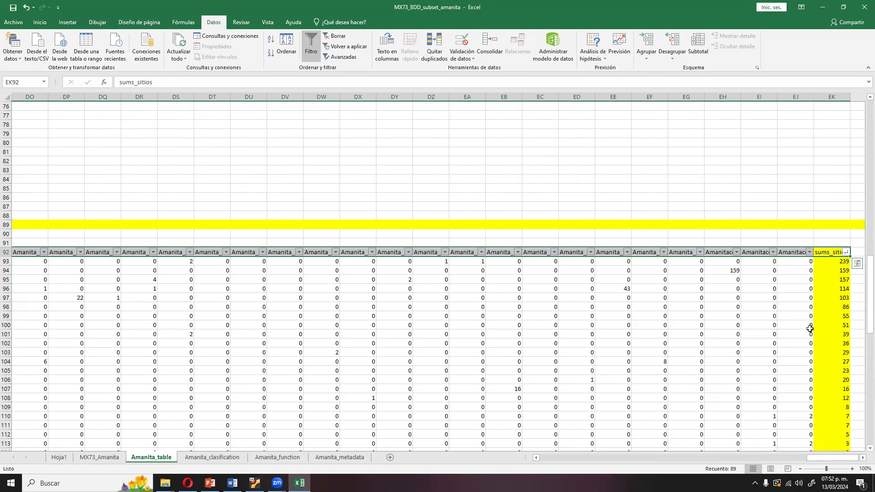
- Fill the transposed table's zero-total site rows 124 to 165, from MX11 to S920, with orange across all columns
scroll(811, 328, "down", 1)
left_click(825, 395)
scroll(828, 392, "down", 10)
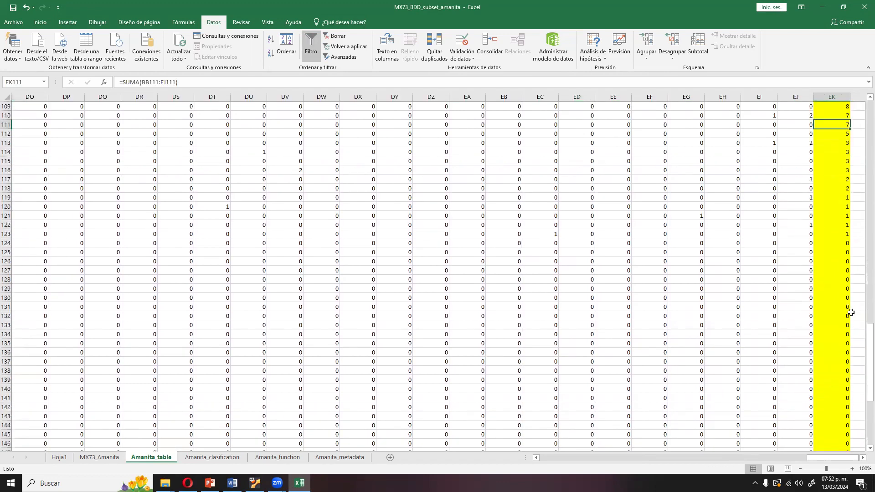
left_click(839, 244)
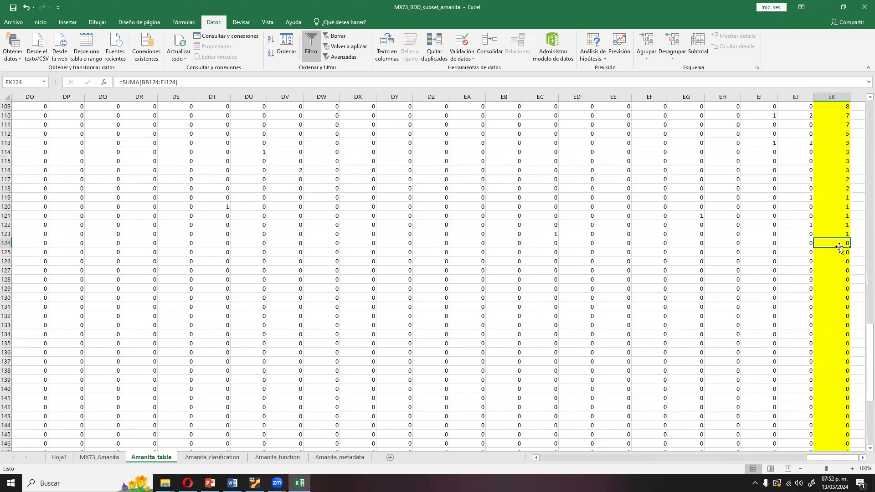
key("shift+Down")
key("shift+Down")
key("ctrl+shift+Left")
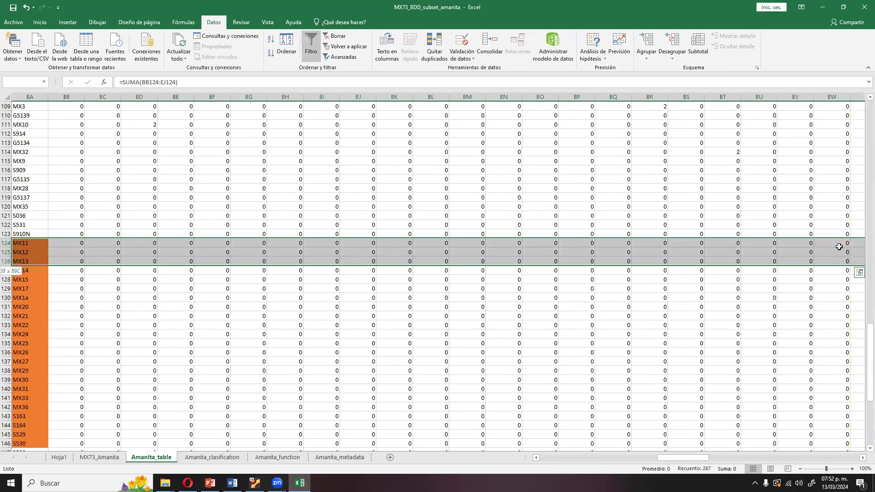
key("shift+Down")
key("shift+Down")
key("shift+Down")
key("shift+Down")
key("shift+Down")
key("shift+Down")
key("shift+Down")
key("shift+Down")
key("shift+Down")
key("shift+Down")
key("shift+Down")
key("shift+Down")
key("shift+Down")
key("shift+Down")
key("shift+Down")
key("shift+Down")
key("shift+Down")
key("shift+Down")
key("shift+Down")
key("shift+Down")
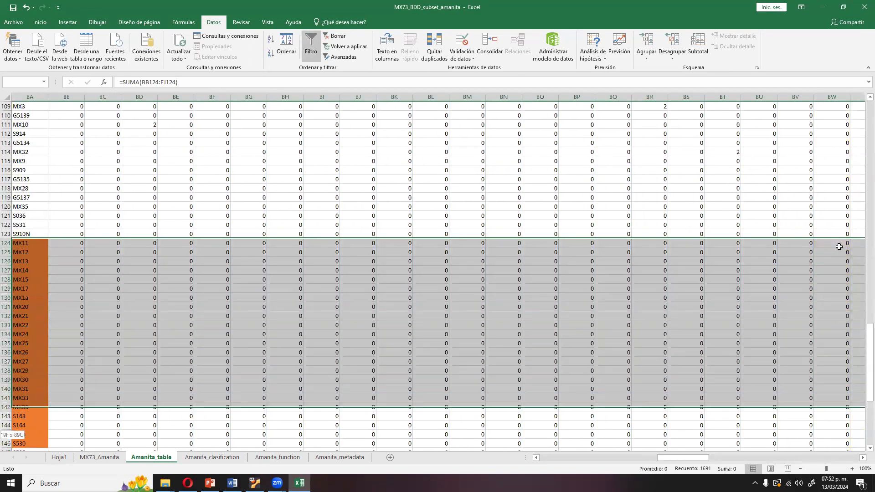
key("shift+Down")
key("shift+Down")
key("shift+Down")
key("shift+Down")
key("shift+Down")
key("shift+Down")
key("shift+Down")
key("shift+Down")
key("shift+Down")
key("shift+Down")
key("shift+Down")
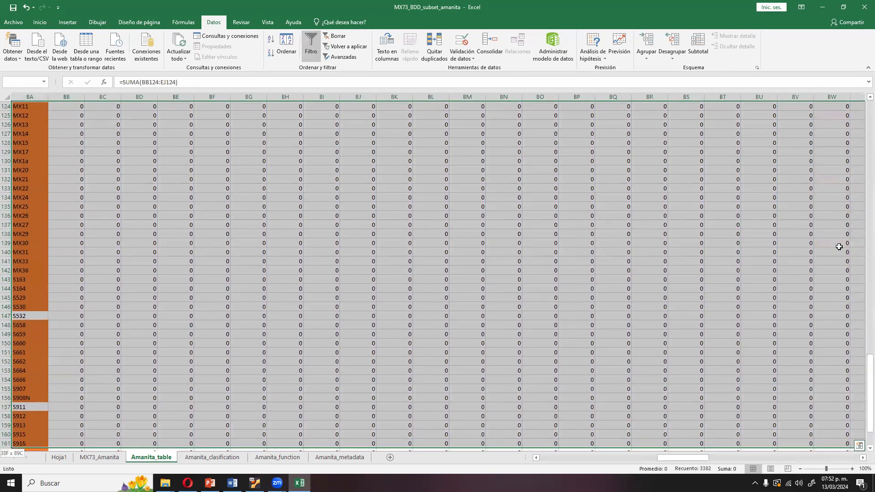
scroll(839, 246, "down", 1)
key("shift+Up")
key("shift+Up")
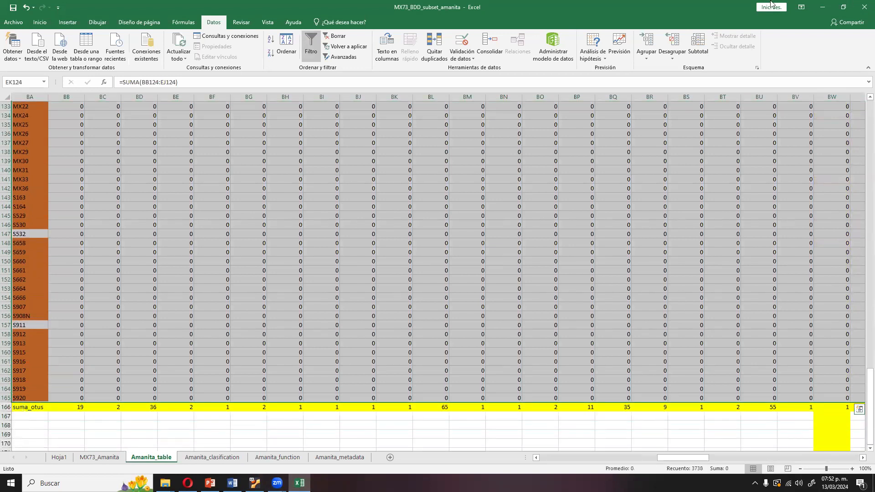
left_click(40, 22)
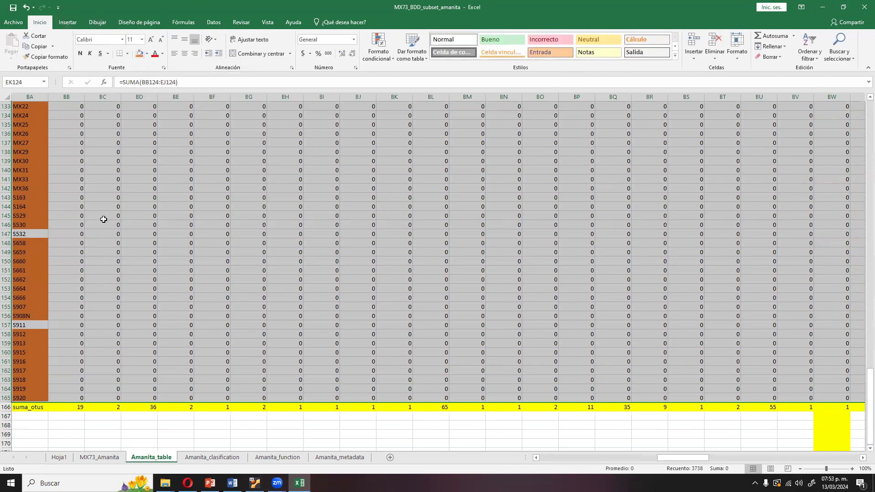
left_click(139, 53)
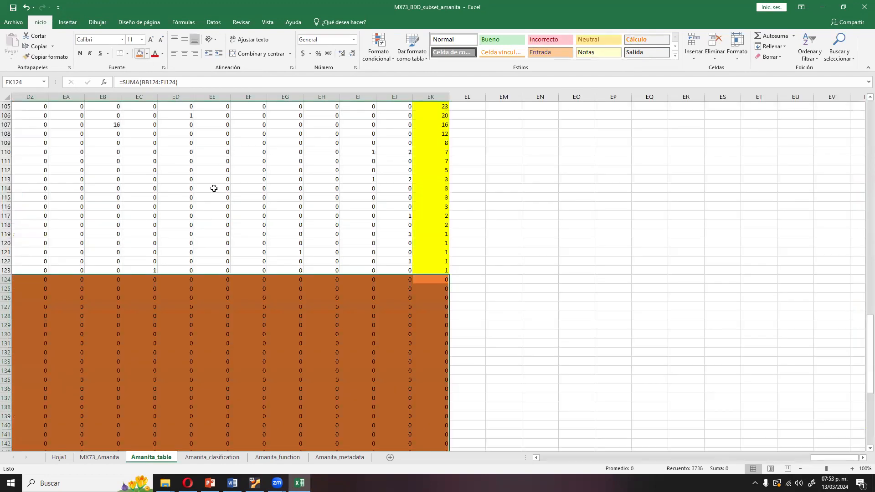
- Copy the transposed table's header and nonzero site rows 92 to 123, and paste them transposed at A2 of a new sheet
left_click_drag(841, 455, 806, 456)
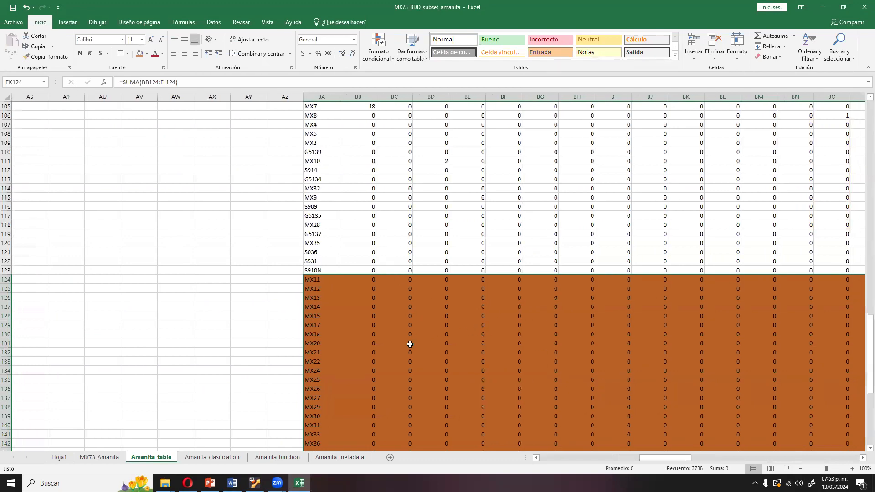
scroll(394, 308, "up", 3)
left_click_drag(314, 352, 847, 60)
key("ctrl+c")
left_click(390, 457)
left_click(24, 118)
right_click(24, 119)
left_click(85, 154)
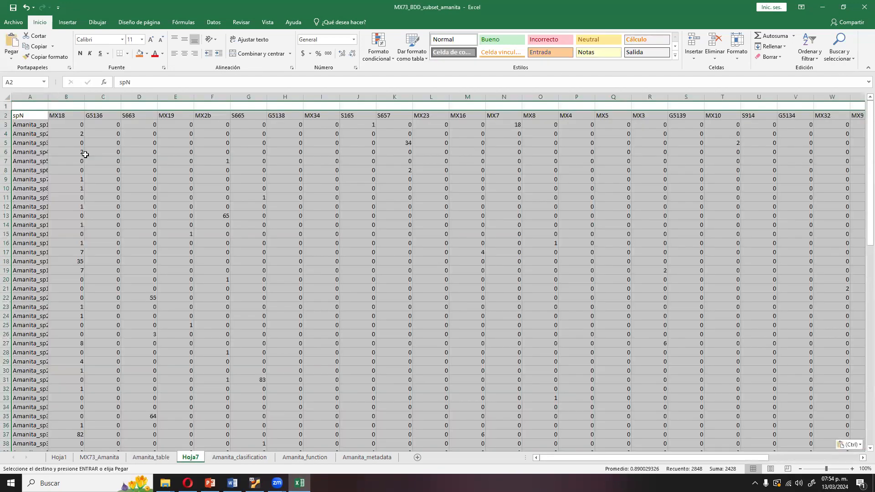
- Select the site names in row 2 of the new sheet, from MX18 to S910N, to count them
left_click_drag(37, 115, 73, 115)
left_click(807, 112)
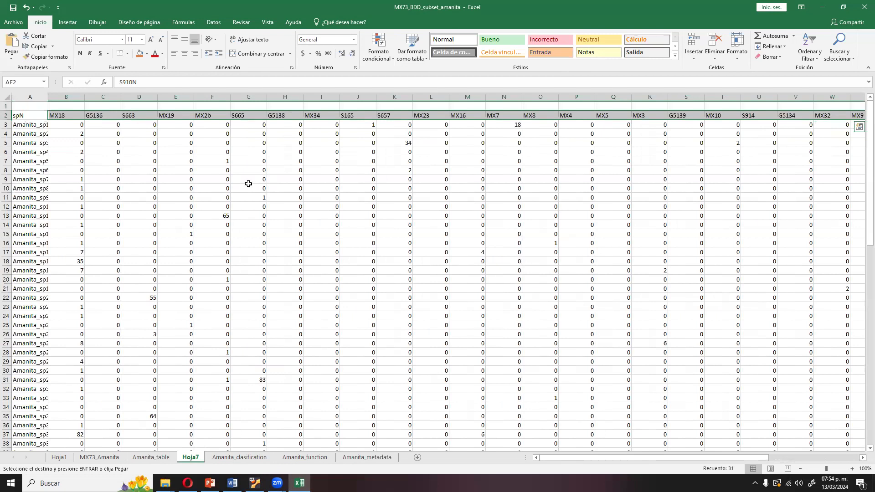
- Delete the empty row 1 above the site names in the new sheet
left_click(6, 106)
right_click(6, 106)
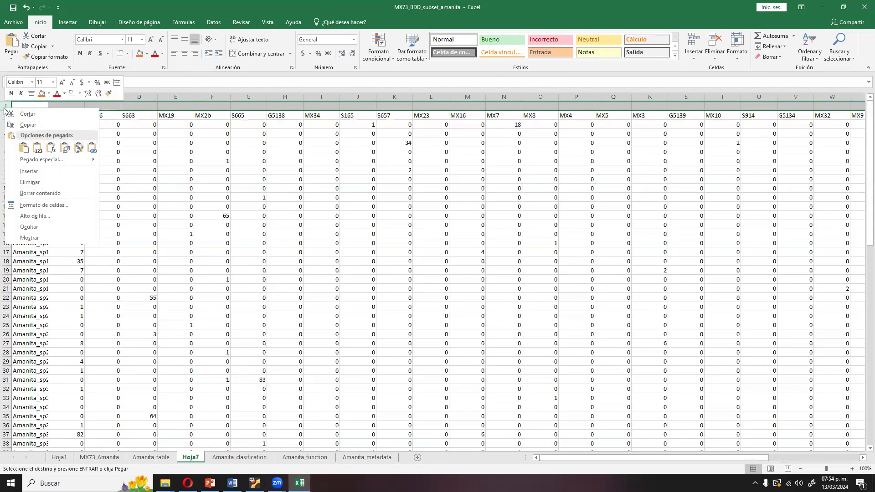
left_click(46, 183)
left_click(60, 108)
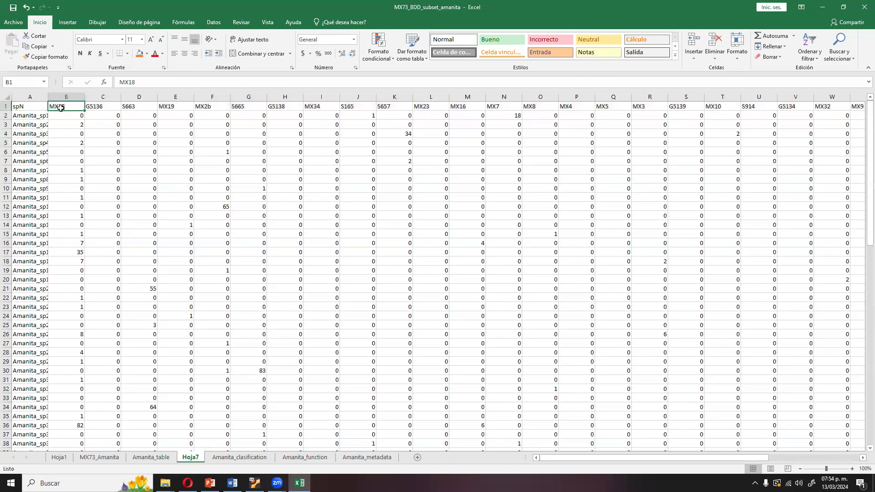
- Rename the new sheet as Amanita_table_sitiosconreads
right_click(185, 457)
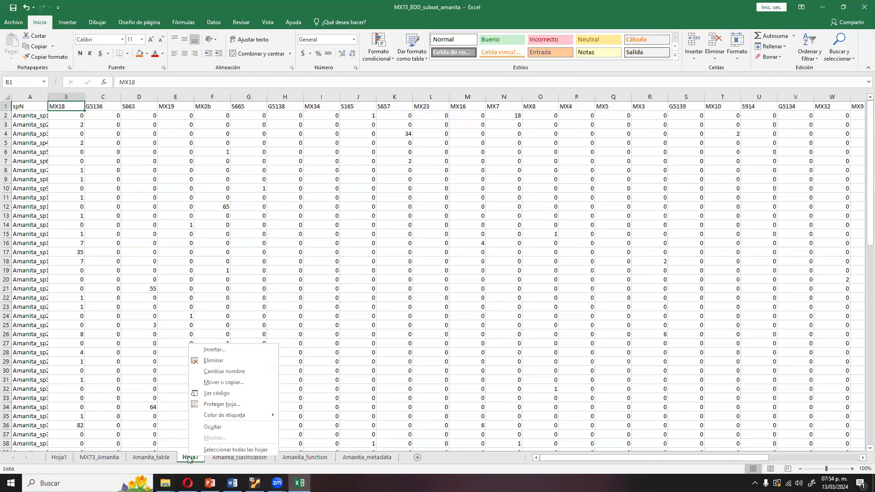
left_click(237, 371)
type("Amanita_table_unicos")
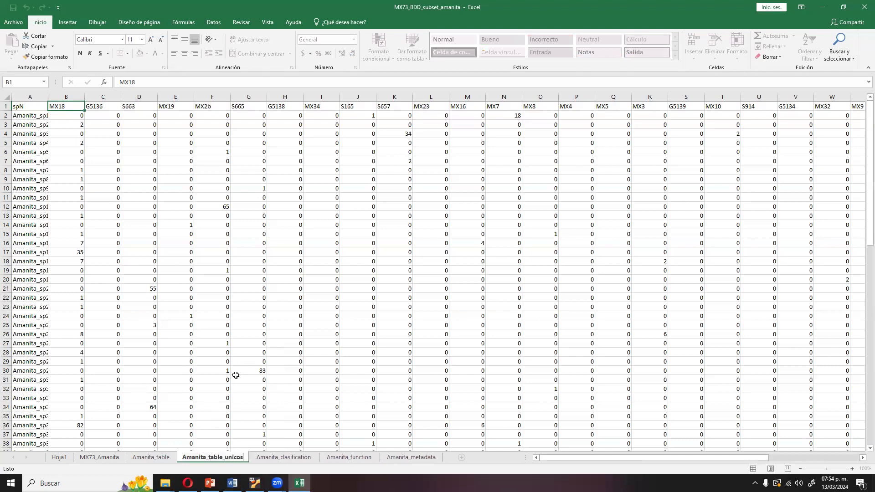
key("BackSpace")
key("BackSpace")
key("BackSpace")
key("BackSpace")
key("BackSpace")
key("BackSpace")
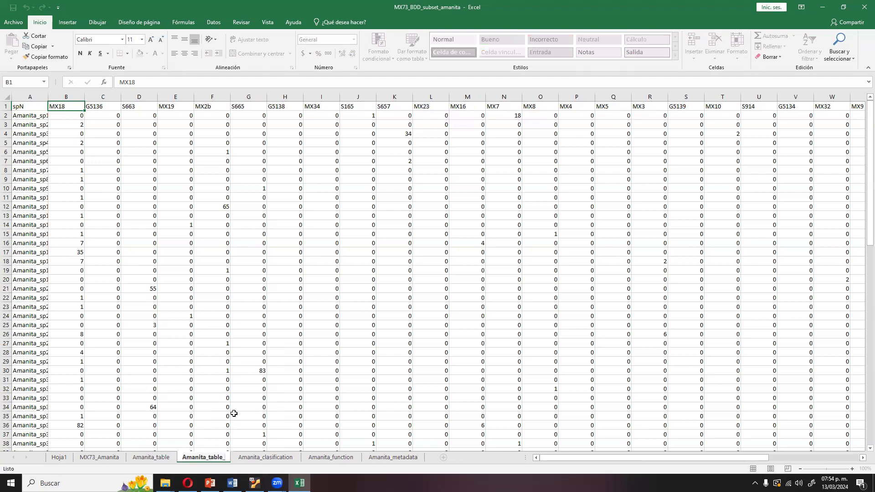
type("sitios")
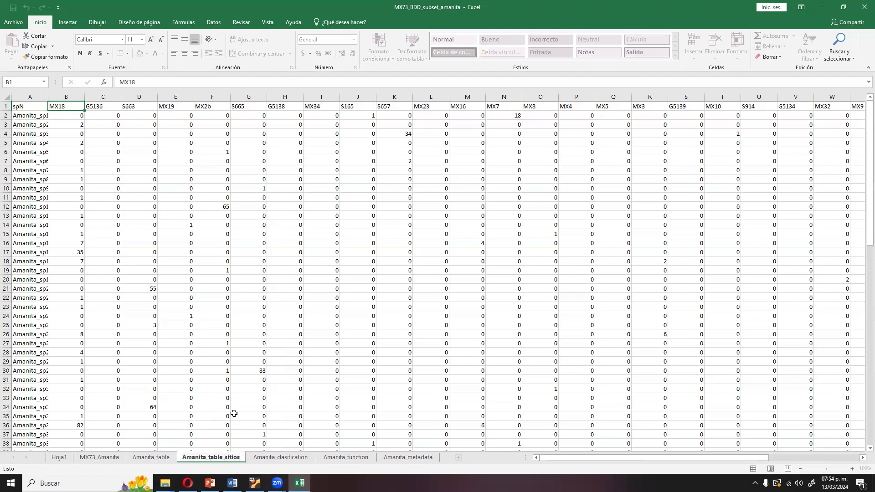
type("conreads")
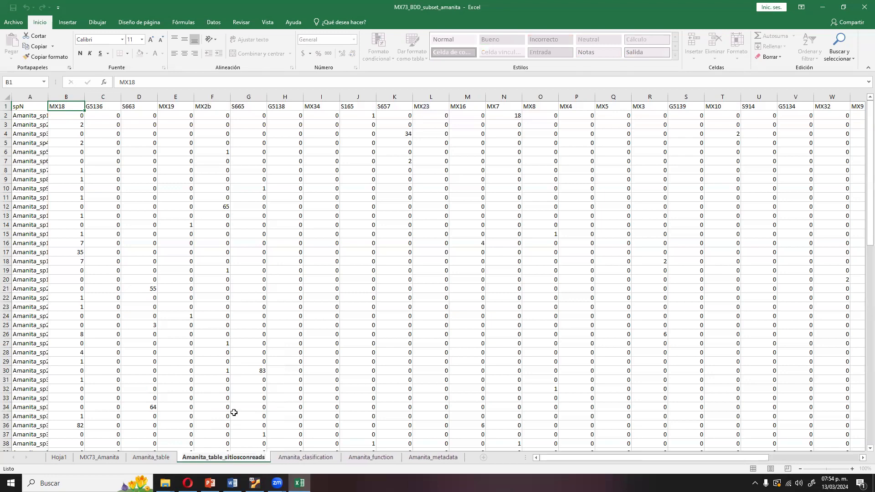
- Review the transposed table on the Amanita_table sheet, checking its header row 92, sums_sitios column and site rows
left_click(155, 457)
left_click(190, 152)
left_click(458, 192)
scroll(826, 280, "up", 2)
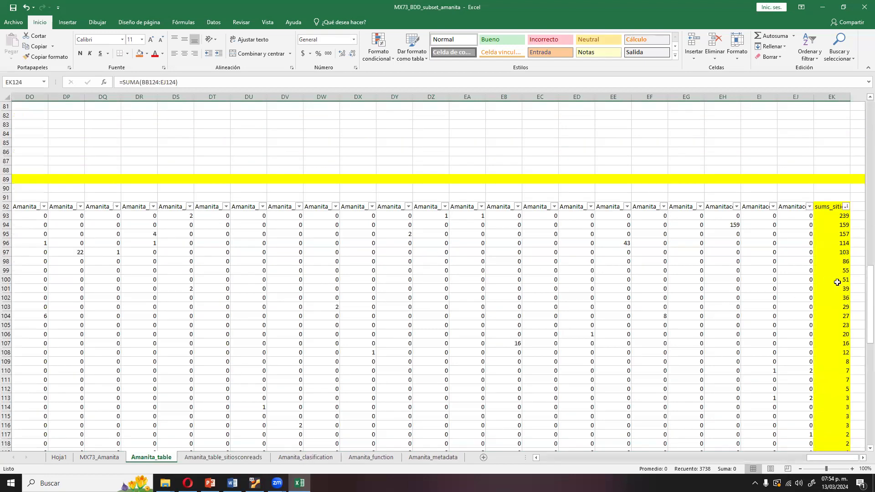
left_click(832, 209)
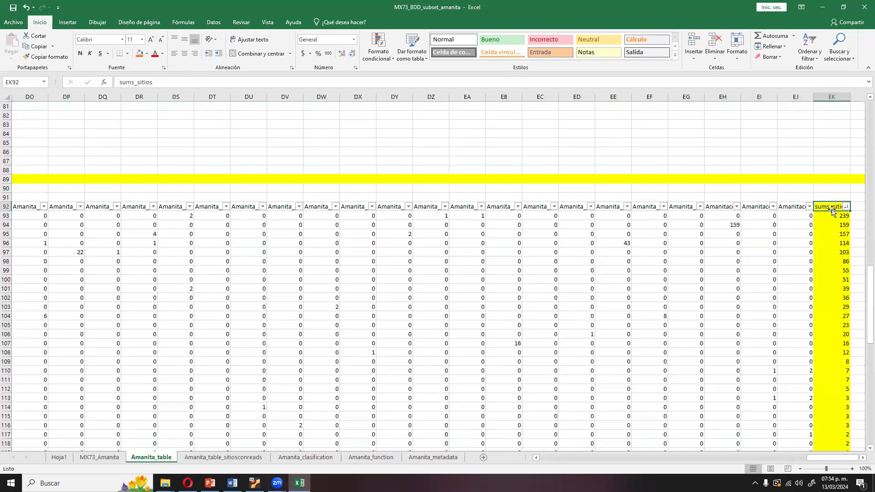
key("ctrl+shift+Left")
key("ctrl+shift+Down")
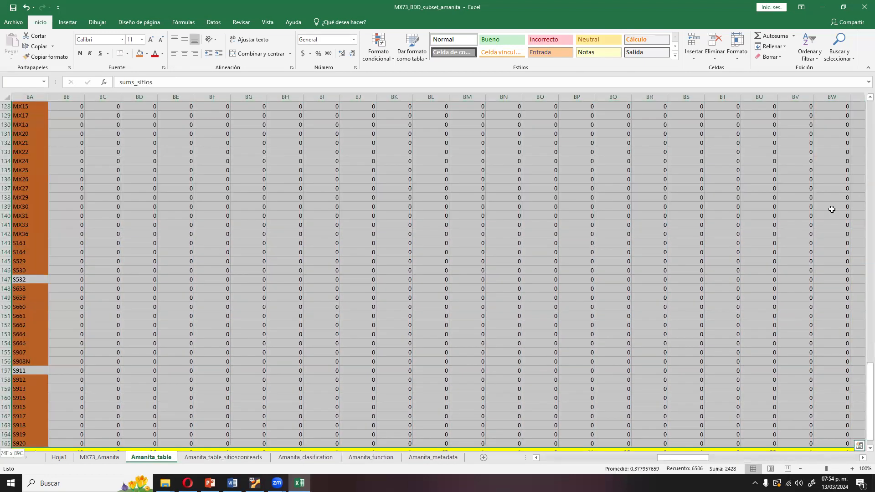
key("Left")
key("ctrl+shift+Left")
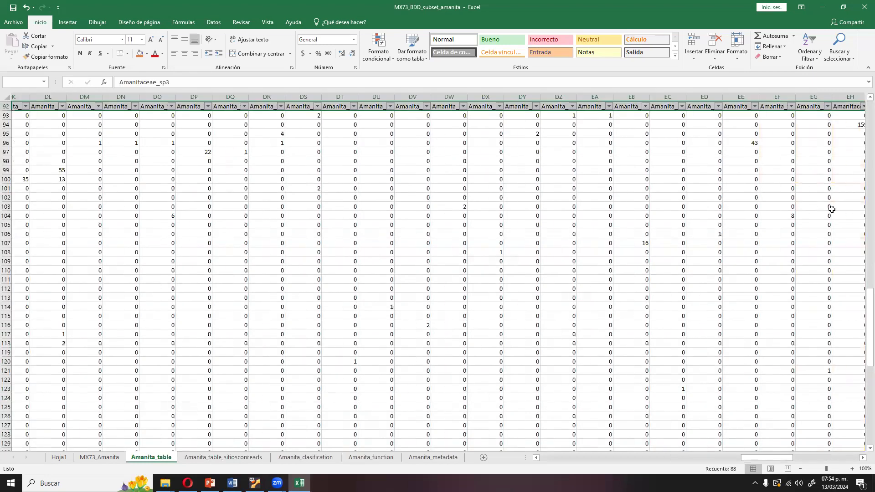
key("Left")
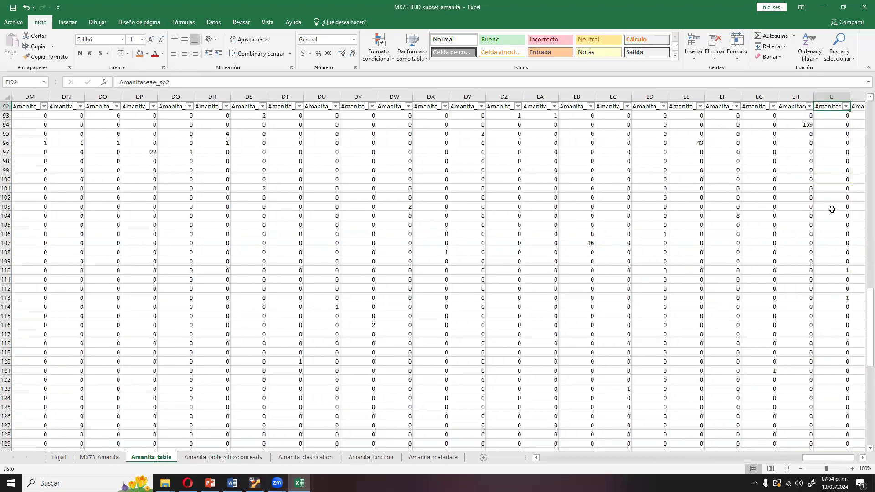
scroll(637, 199, "up", 5)
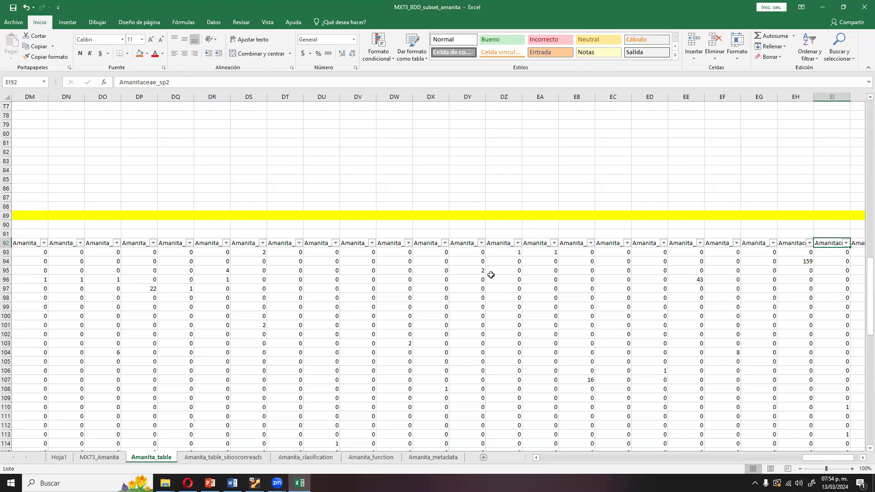
- Copy the site names MX18 to S910N from row 1 of Amanita_table_sitiosconreads and paste them transposed at A2 of Amanita_metadata
left_click(197, 460)
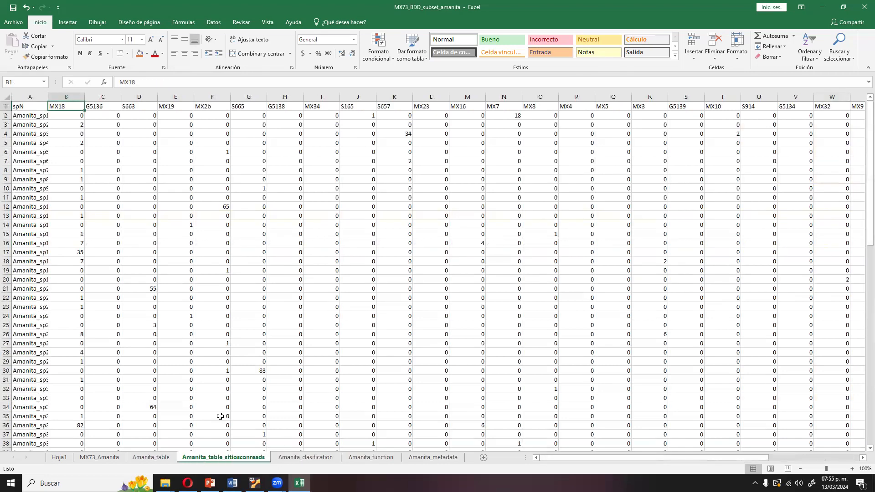
left_click_drag(57, 107, 808, 105)
key("ctrl+c")
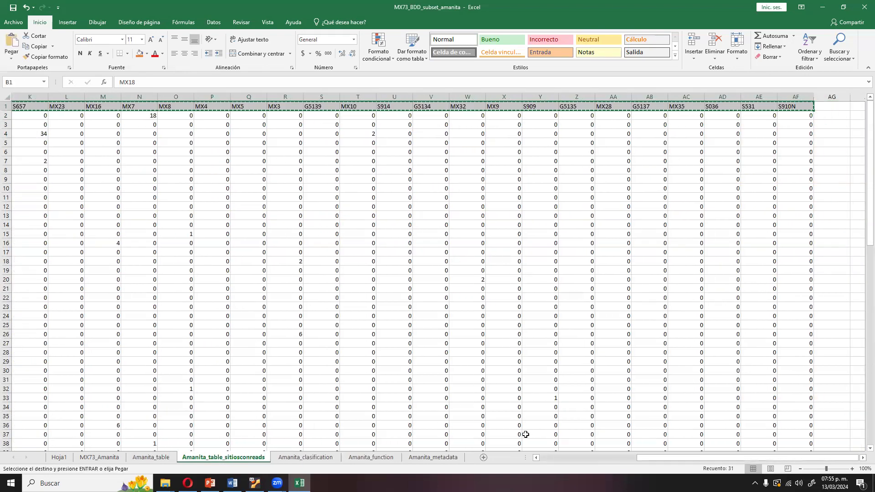
key("ctrl+Page_Down")
key("ctrl+Page_Down")
key("ctrl+Page_Down")
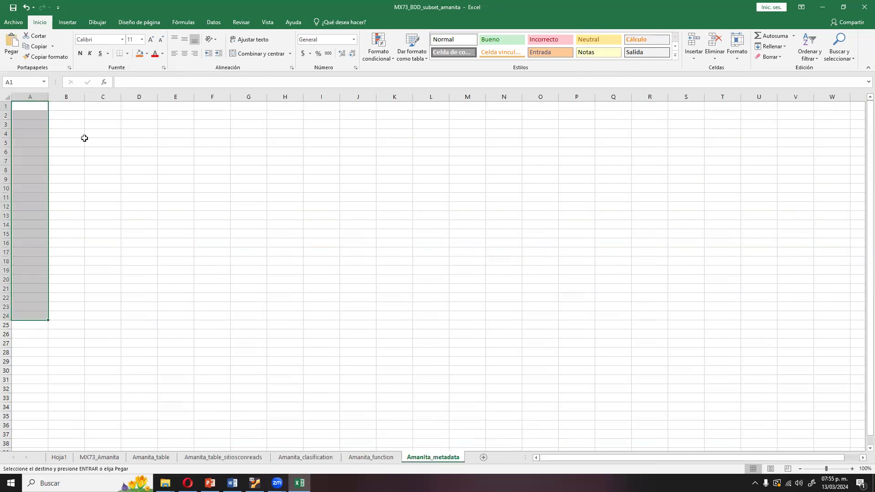
right_click(31, 114)
left_click(91, 154)
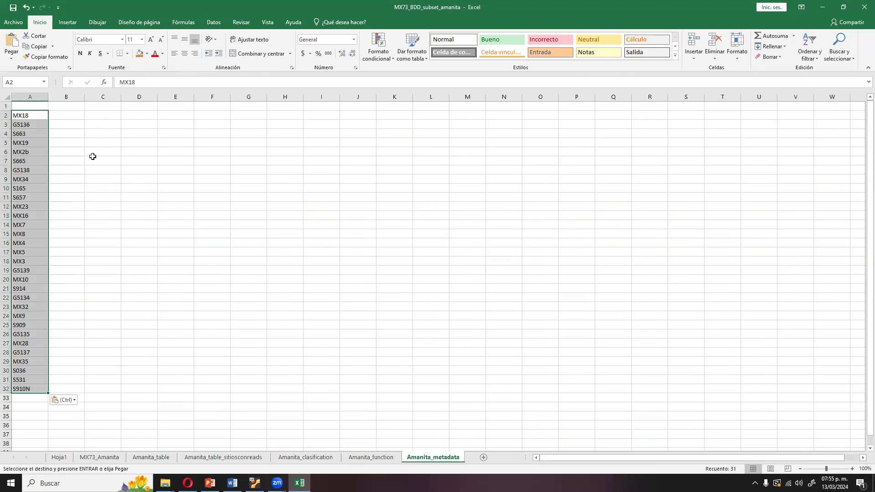
- Enter the header Sitios in cell A1 of the Amanita_metadata sheet
left_click(25, 106)
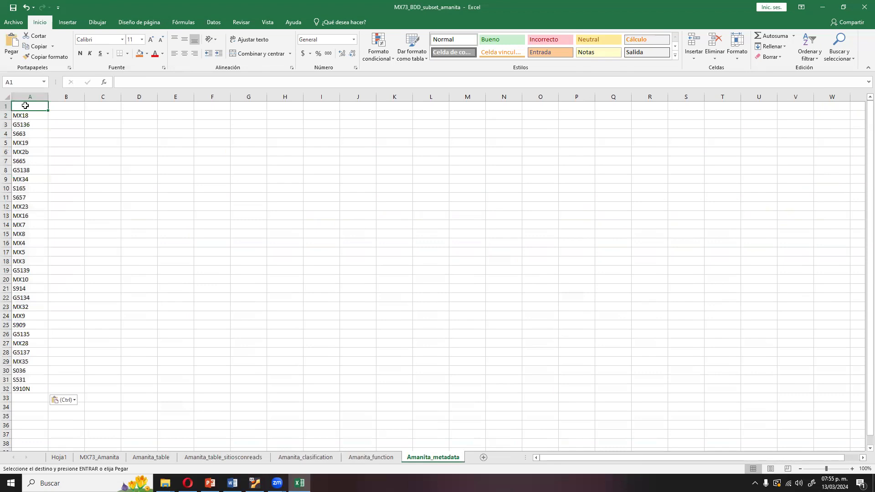
type("Sitios}")
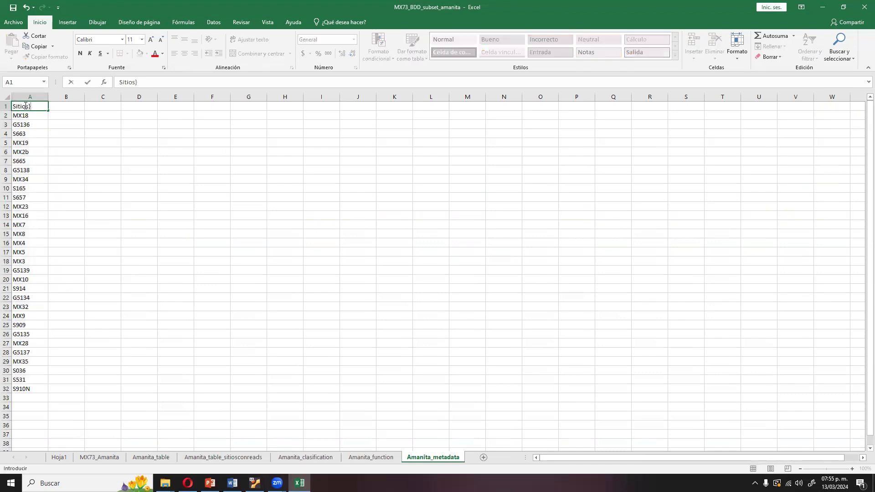
key("Return")
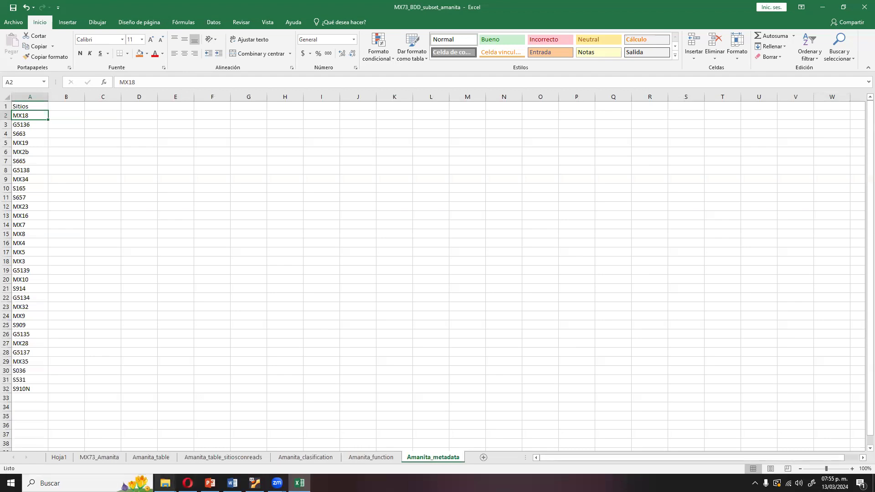
- Switch to File Explorer, go up to the MX73 folder and open the MX73_Metadatos workbook
mouse_move(165, 482)
left_click(131, 439)
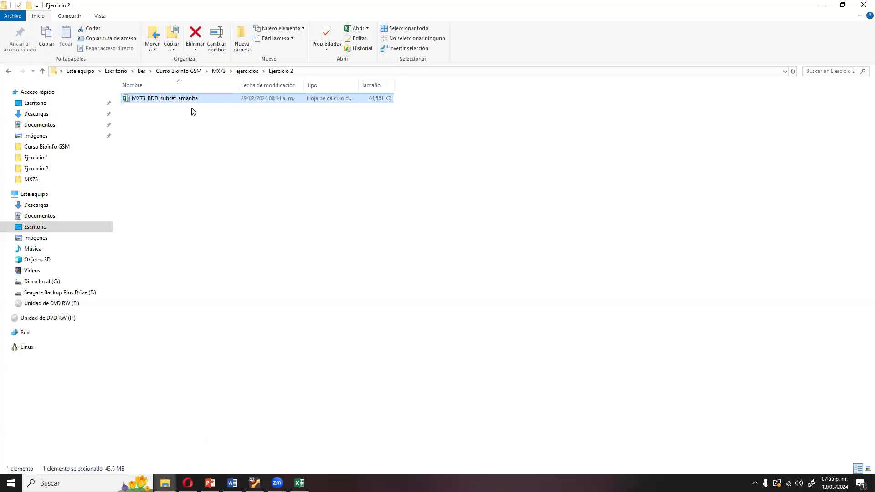
left_click(231, 72)
left_click(221, 72)
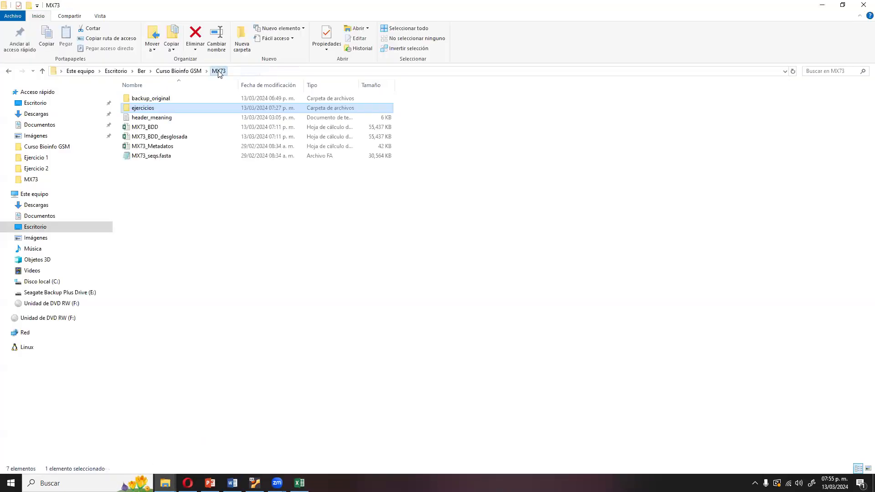
double_click(175, 147)
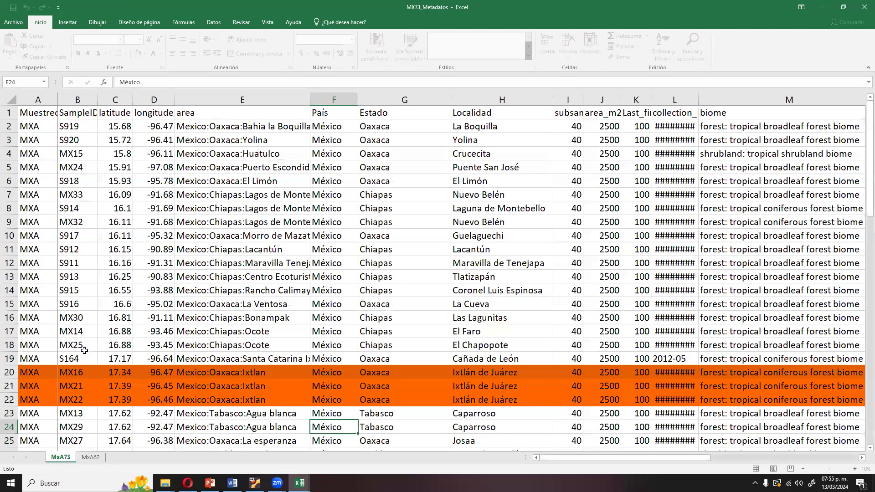
left_click(403, 192)
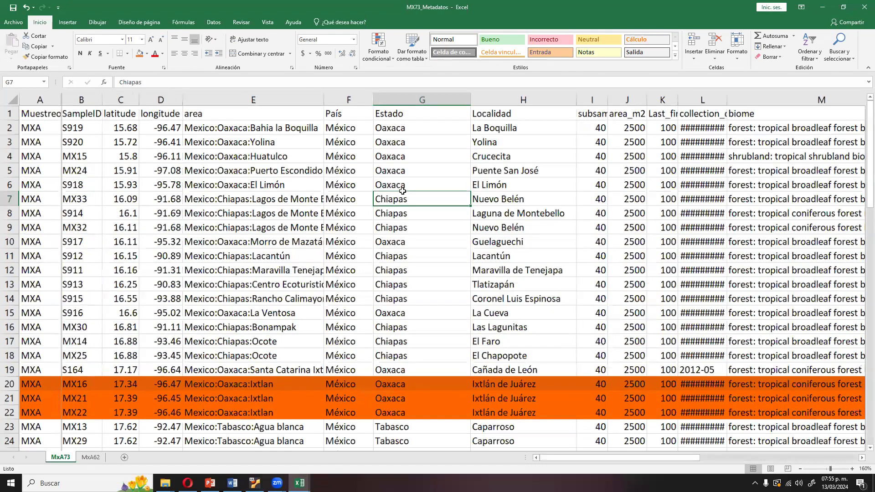
scroll(403, 192, "down", 1, "ctrl")
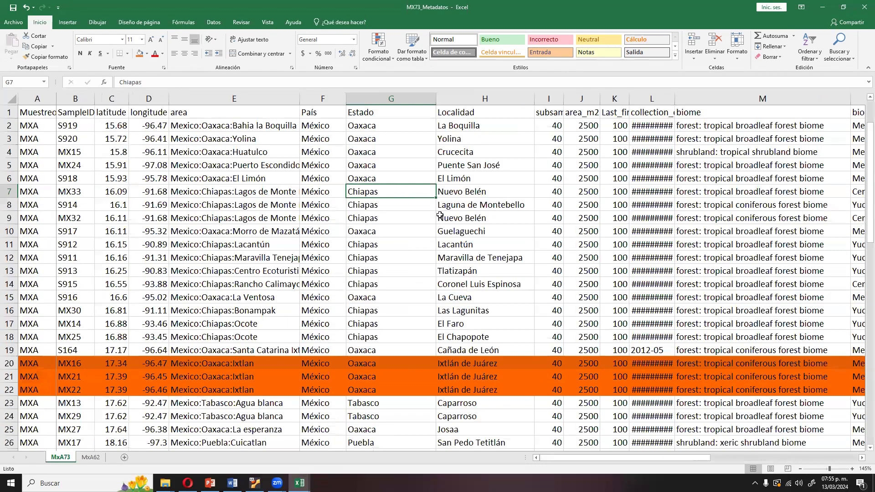